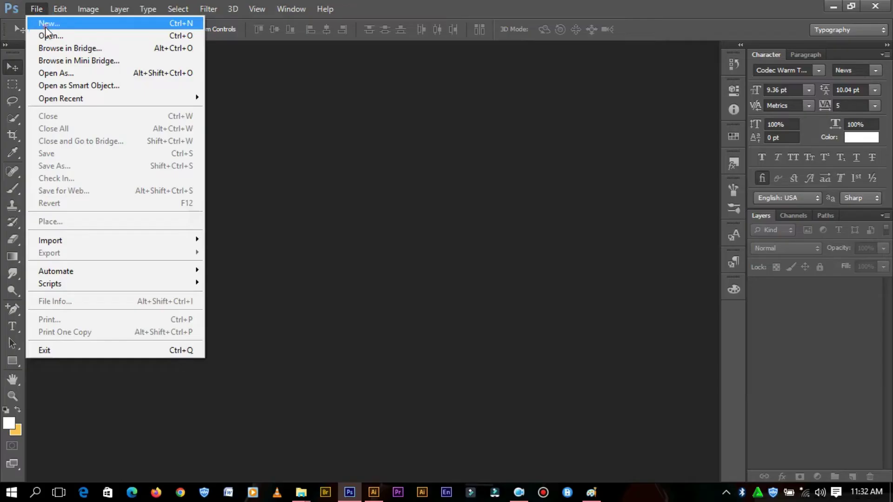
Begin a new document and list the page size presets in the New dialog.
click(40, 23)
click(353, 143)
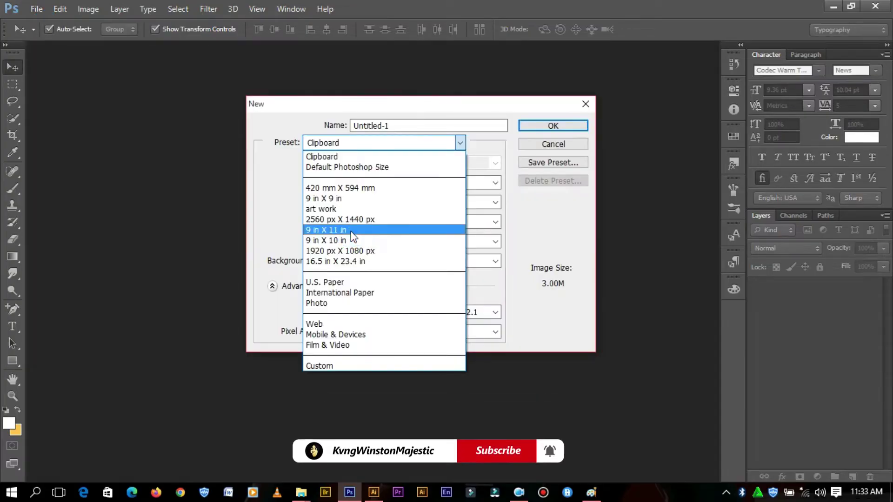
Create a 9 x 11 in document and add a Solid Color fill layer.
click(353, 230)
click(552, 126)
click(817, 476)
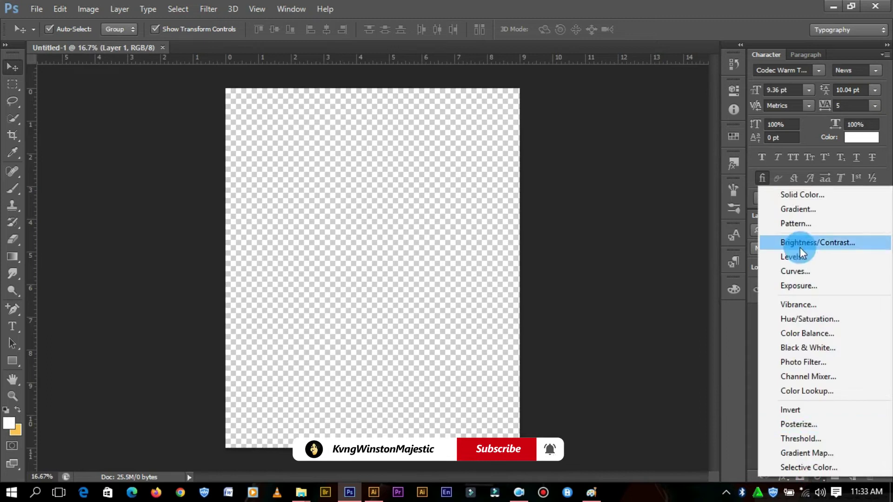
click(802, 194)
click(856, 256)
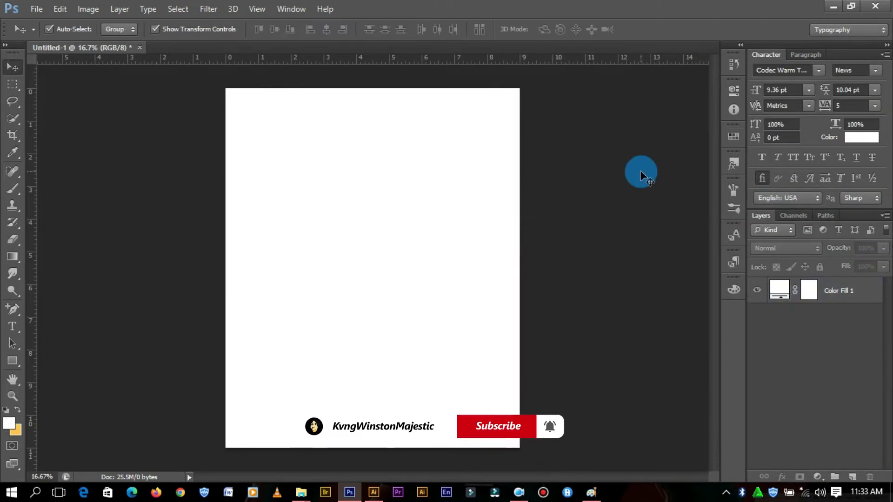
Save the document as poste27.psd in the tutorials folder.
key(ctrl+shift+s)
click(266, 95)
scroll(202, 275, down, 3)
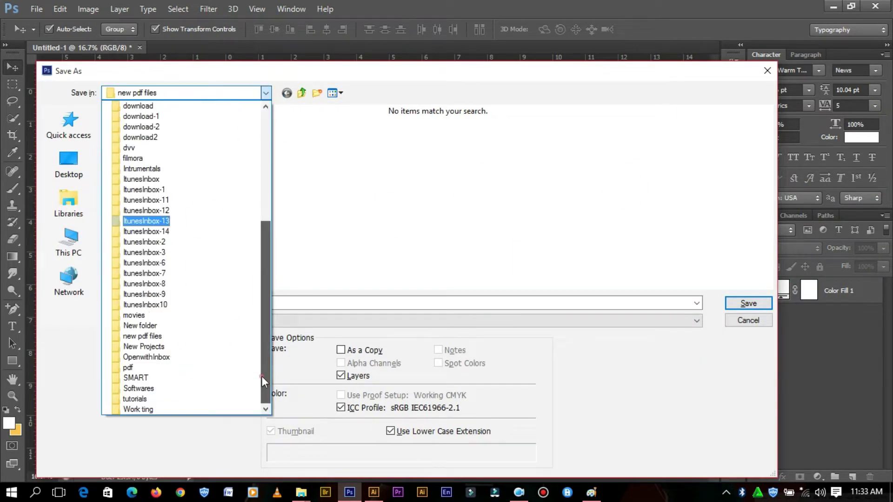
click(150, 399)
drag(775, 135, 761, 207)
click(412, 205)
double_click(286, 303)
click(283, 303)
key(BackSpace)
text(7)
key(Return)
Darken the fill to near-black #141414 and drag the IMG_9678 photo onto the canvas.
double_click(780, 289)
drag(528, 424, 513, 418)
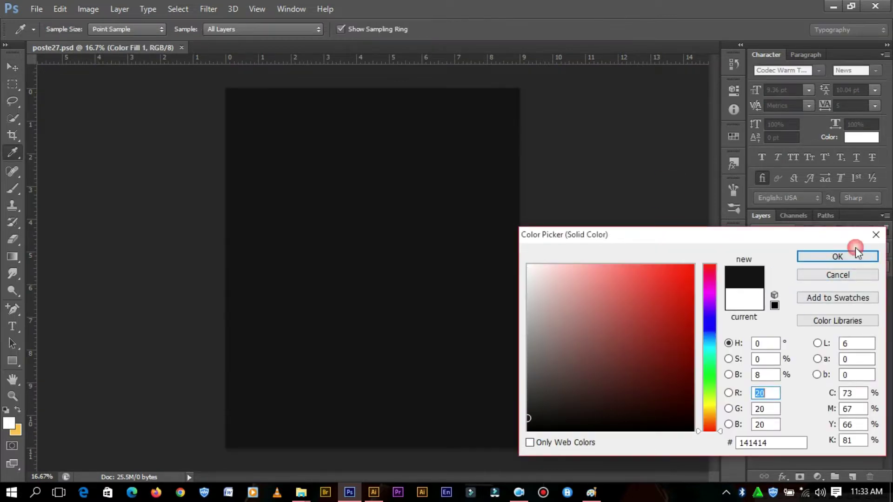
click(843, 257)
mouse_move(300, 492)
click(380, 432)
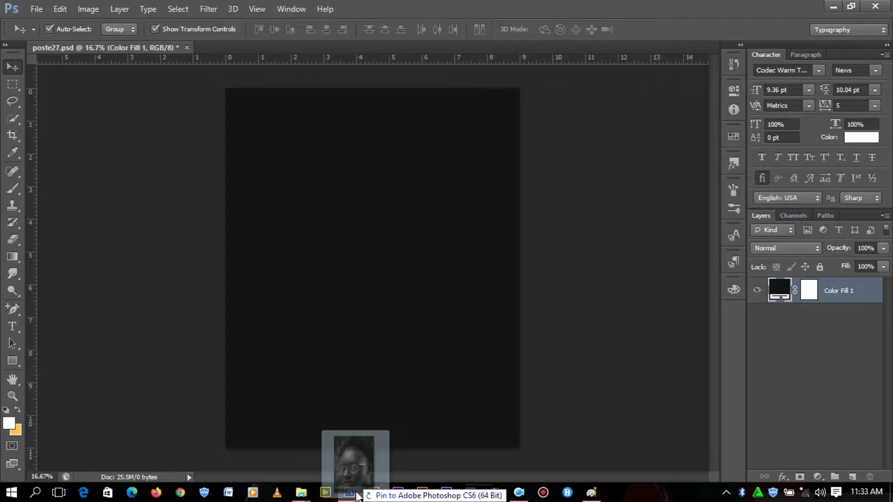
drag(429, 151, 377, 347)
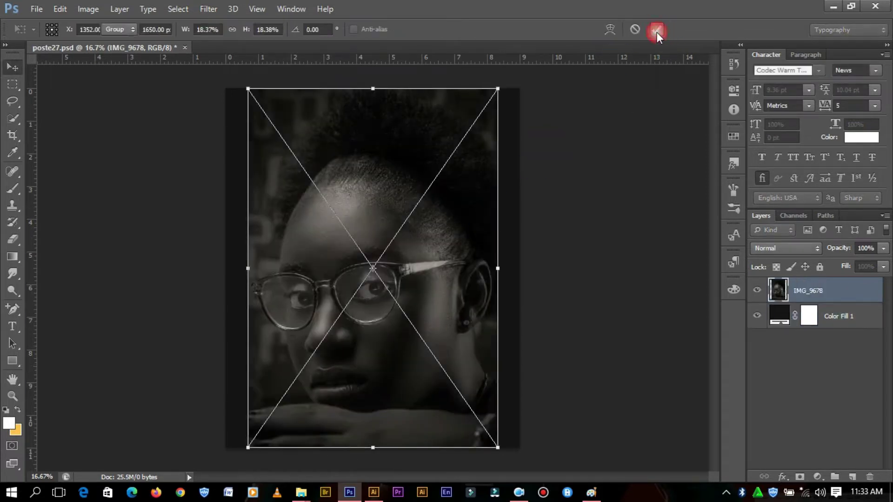
Commit the placed IMG_9678 portrait, resize it and move it up the page.
key(Return)
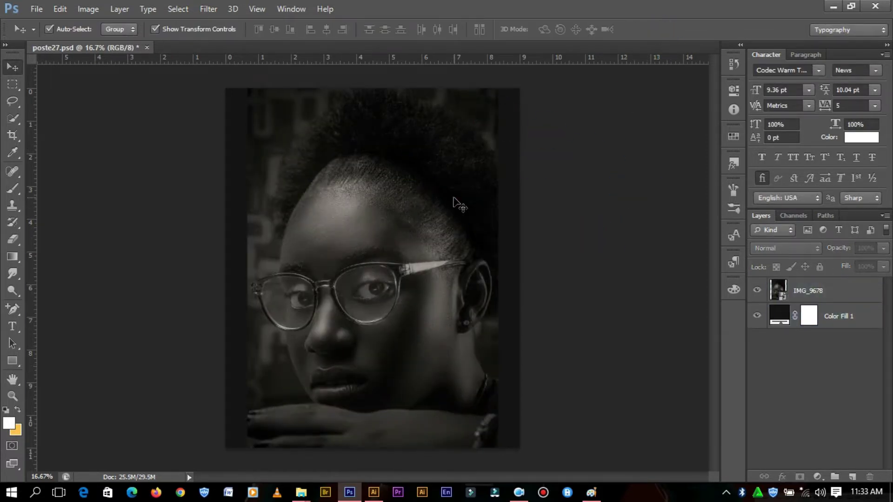
drag(832, 290, 834, 304)
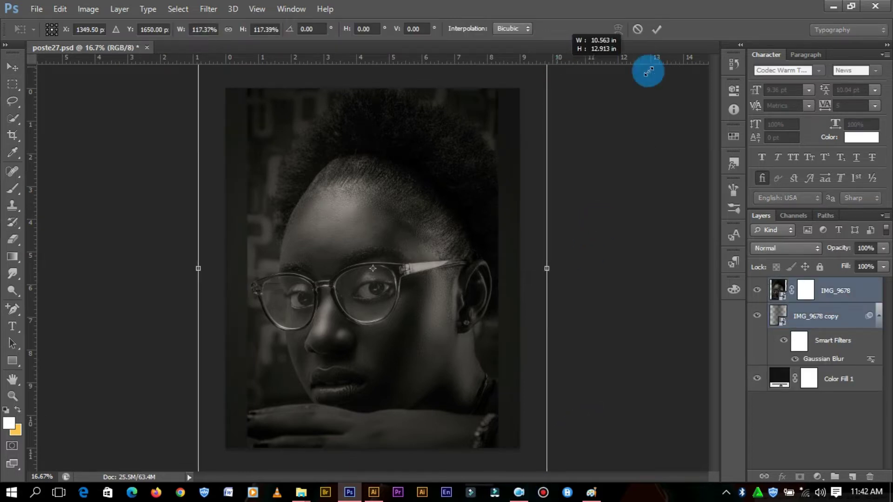
double_click(458, 241)
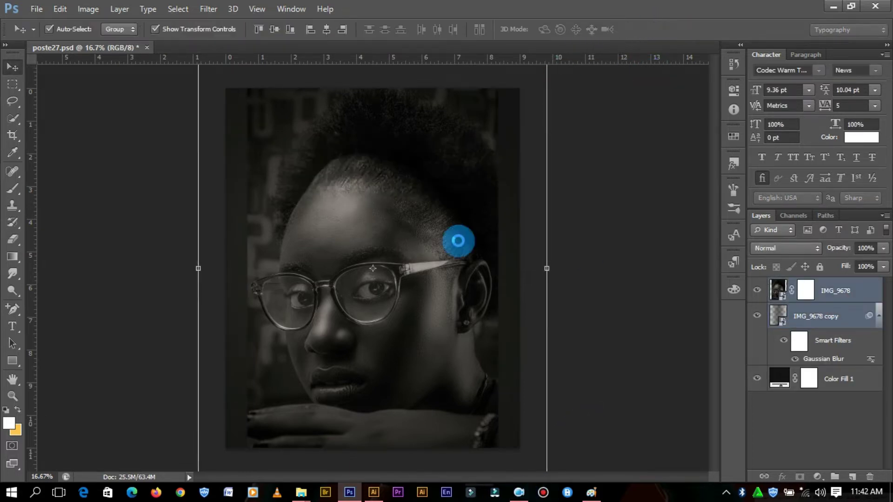
drag(434, 238, 431, 205)
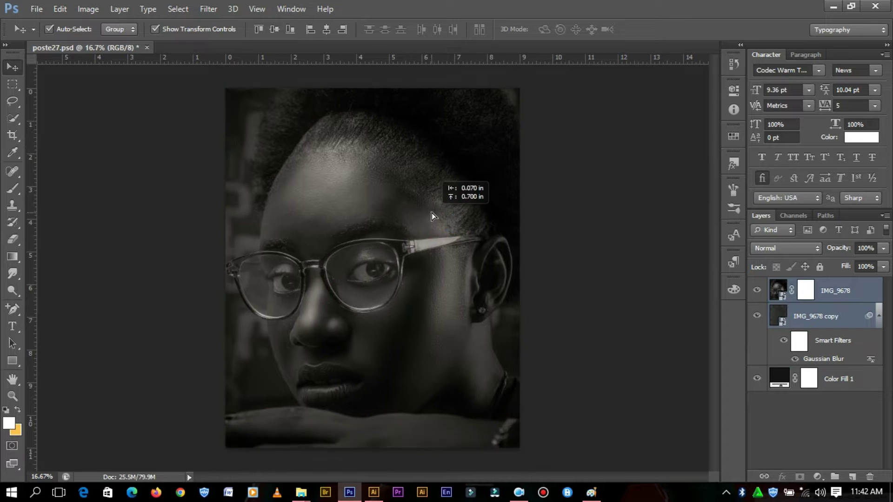
click(555, 262)
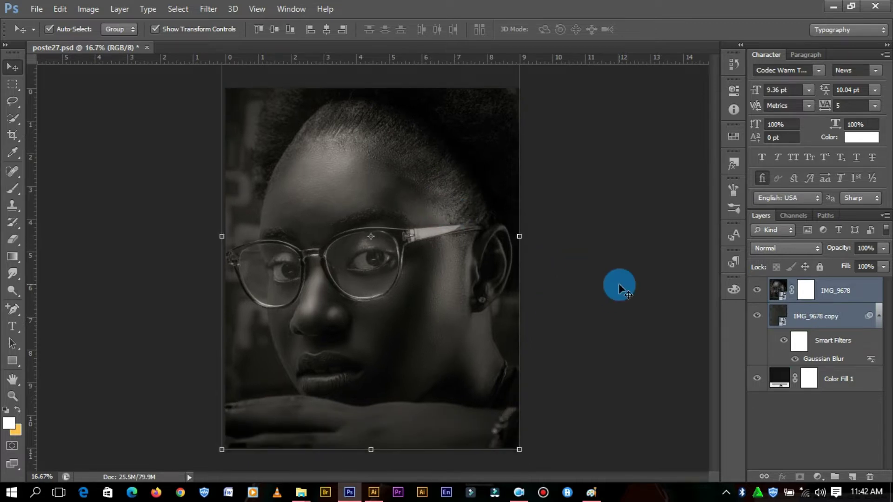
Delete the blurred copy layer and nudge the portrait slightly right.
click(852, 316)
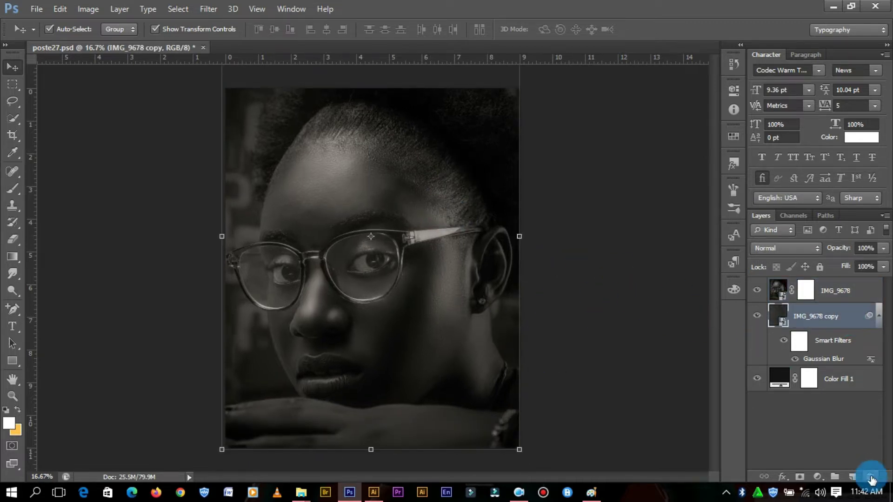
click(871, 480)
key(ctrl+plus)
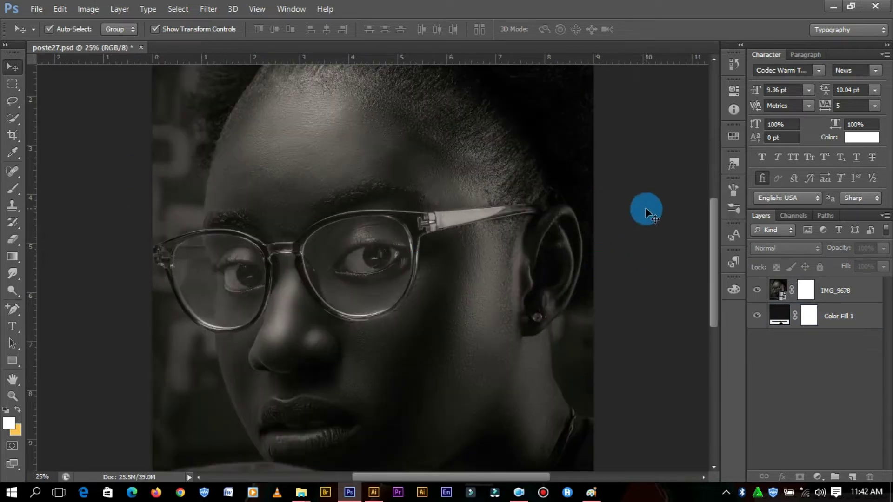
click(647, 214)
key(ctrl+minus)
drag(315, 227, 318, 226)
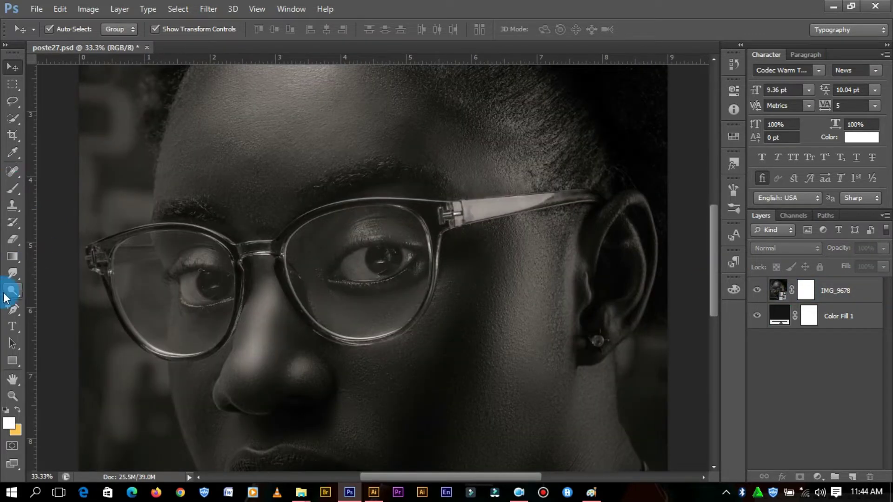
Set the Pen tool to Shape mode with no fill.
right_click(7, 313)
click(35, 309)
click(65, 29)
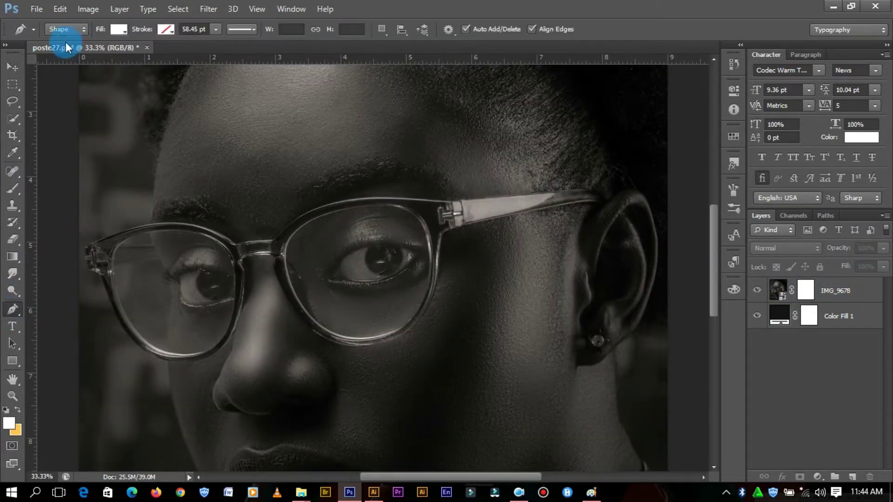
click(68, 54)
click(73, 29)
click(119, 29)
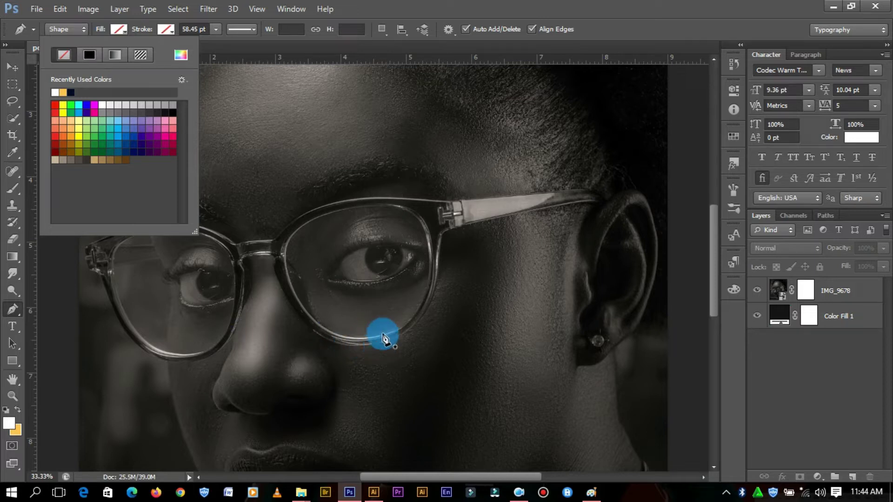
Trace the right lens rim from the inner top corner around to the nose bridge.
click(289, 274)
key(ctrl+plus)
key(ctrl+plus)
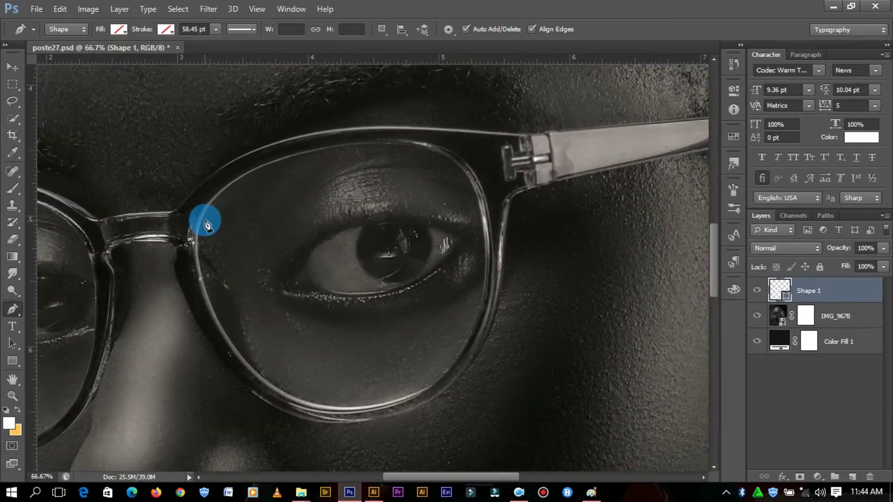
click(263, 161)
drag(455, 164, 470, 183)
click(488, 293)
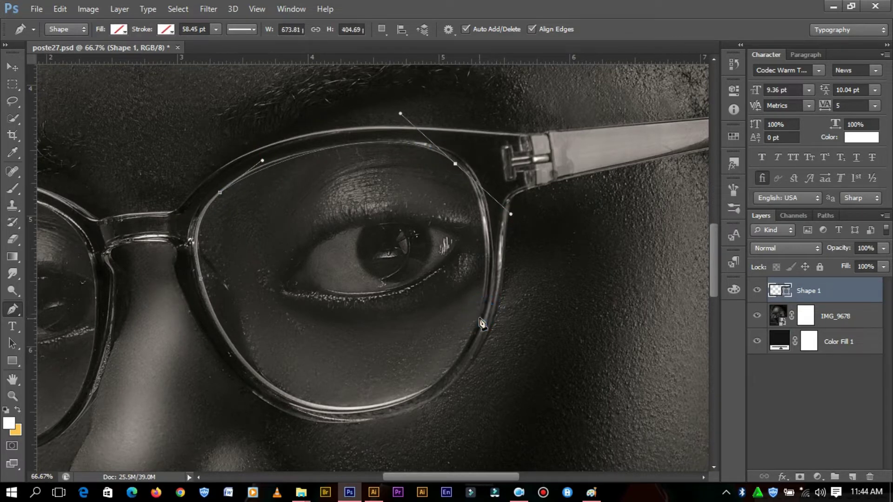
click(425, 394)
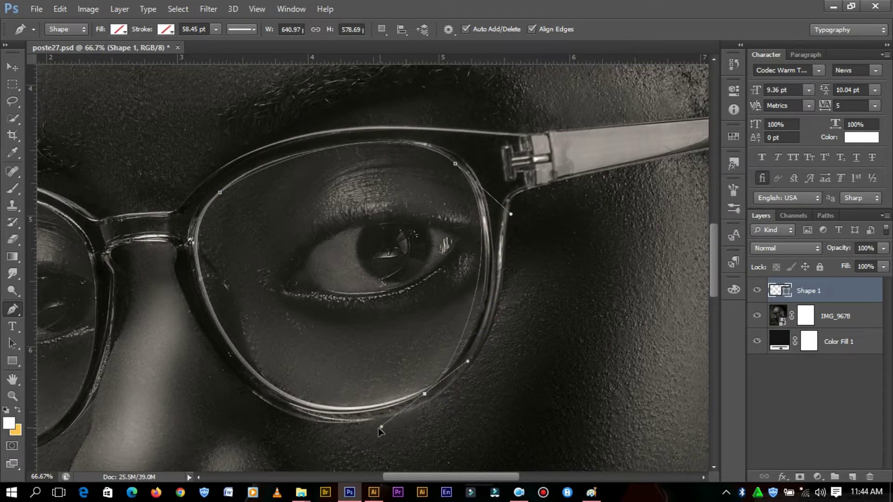
drag(363, 437, 363, 429)
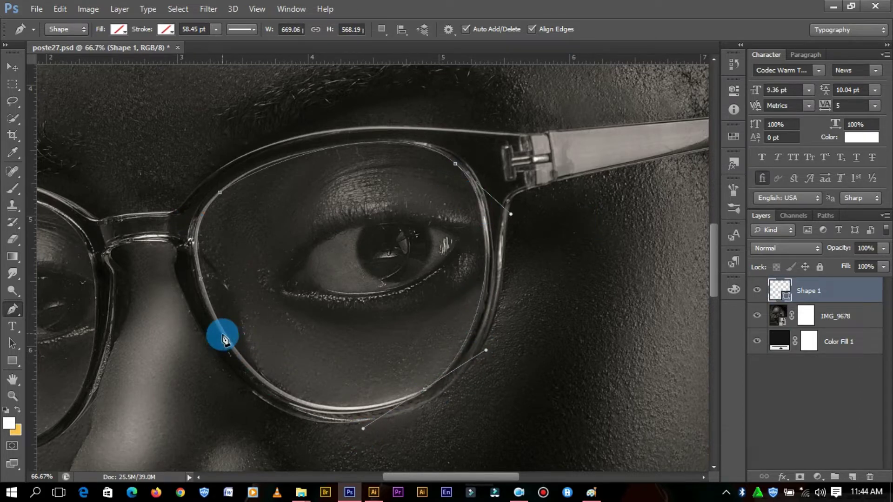
click(176, 238)
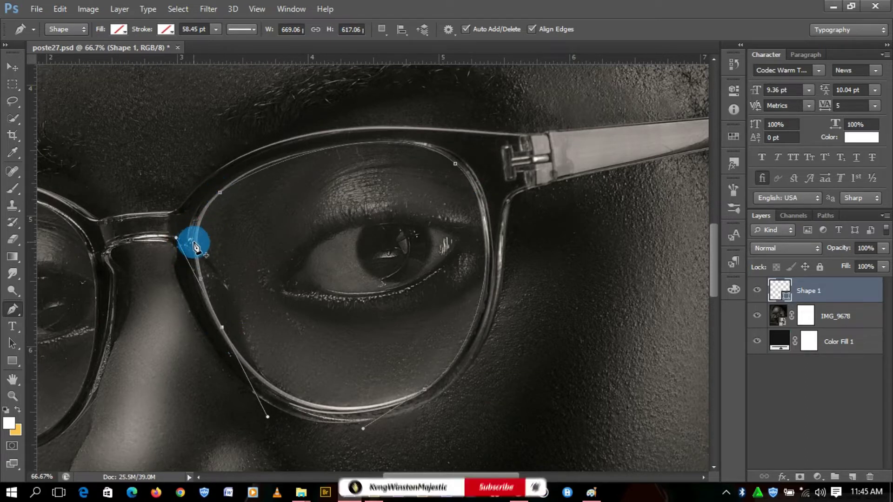
drag(201, 293, 235, 301)
Remove a stray point from the lens outline using the add/delete anchor tools.
drag(13, 310, 56, 345)
click(64, 357)
mouse_move(13, 310)
mouse_down()
mouse_move(69, 332)
mouse_move(50, 345)
mouse_up()
click(213, 308)
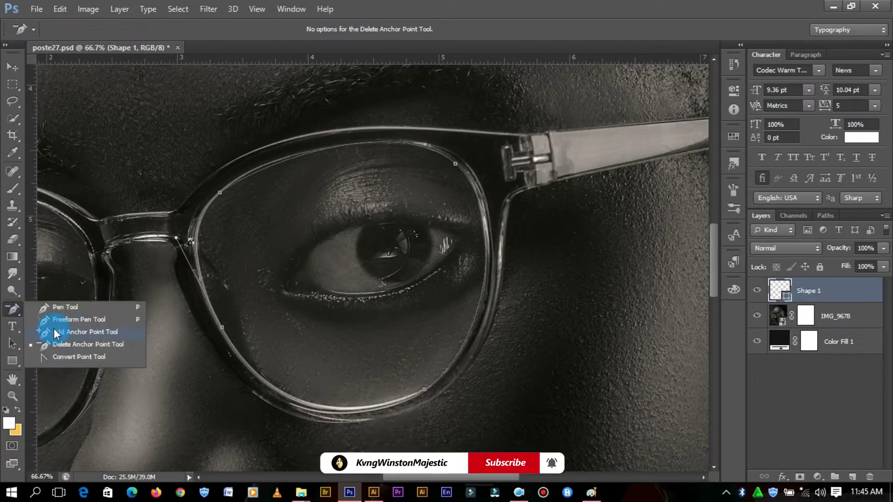
drag(13, 310, 51, 331)
click(206, 303)
drag(13, 309, 69, 350)
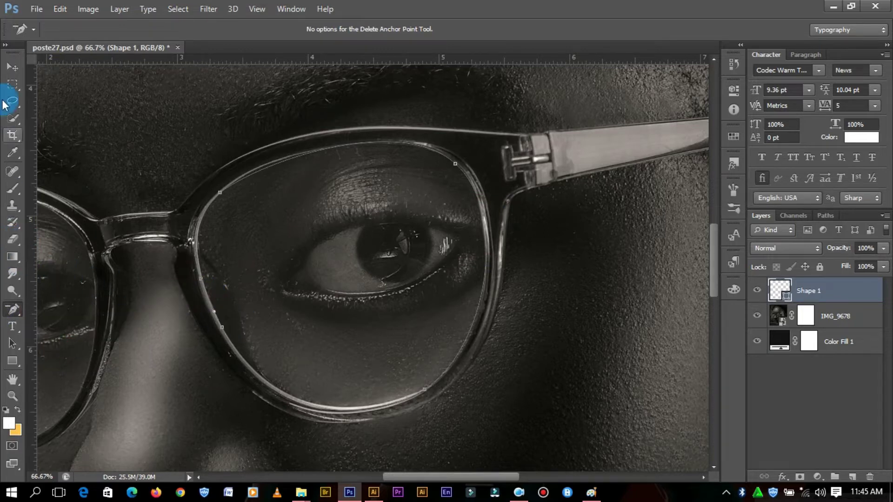
drag(13, 314, 44, 309)
Give the lens outline a white 1.33 pt stroke.
click(165, 30)
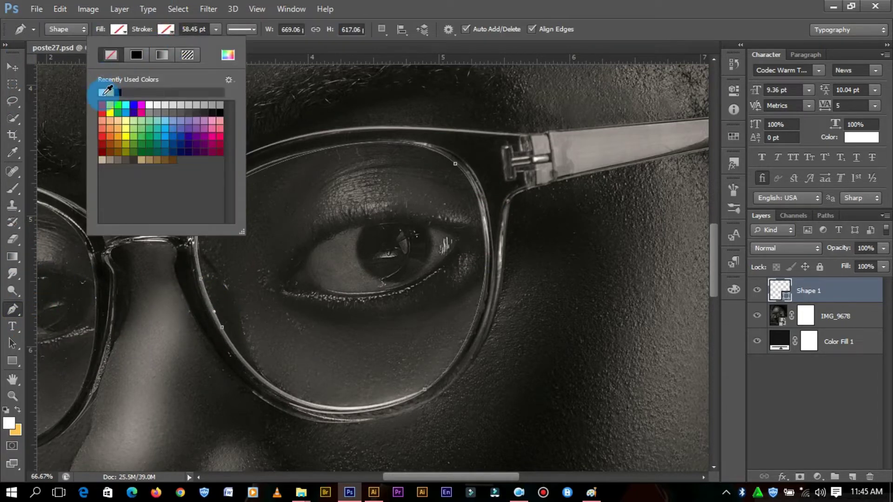
click(107, 90)
mouse_move(217, 29)
mouse_down()
mouse_move(164, 46)
mouse_move(176, 47)
mouse_up()
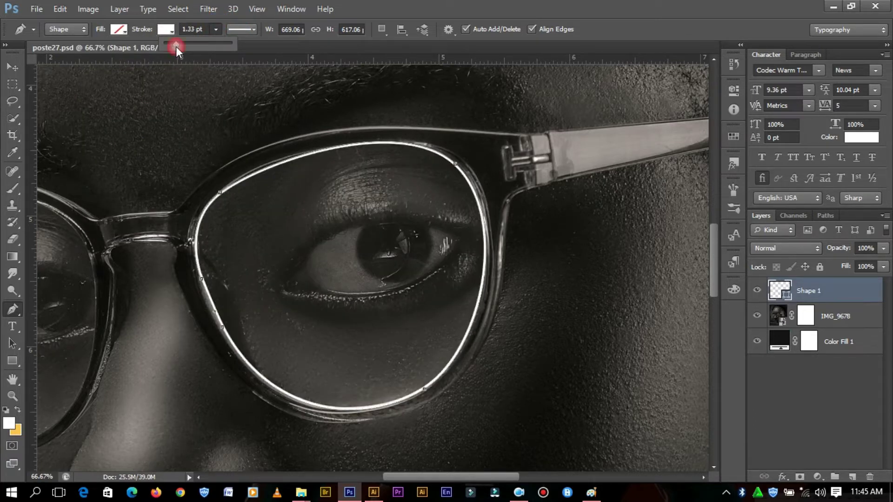
Add points along the lower-left curve of the lens outline.
drag(2, 321, 53, 336)
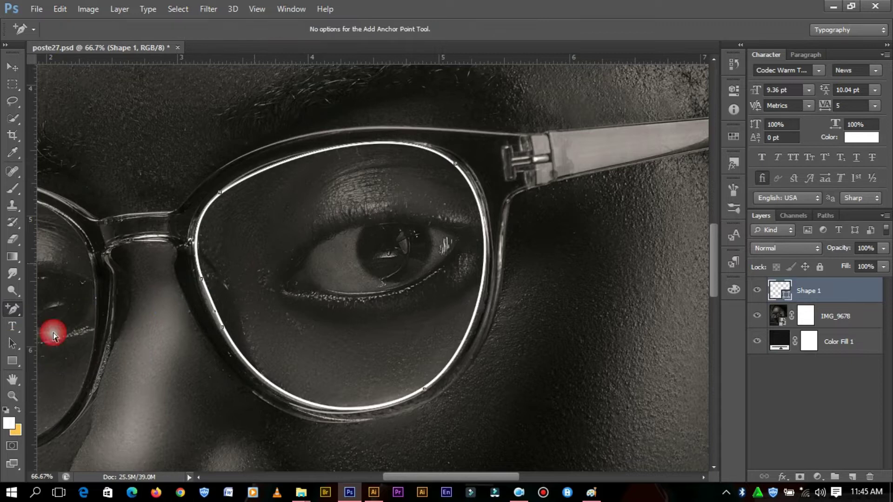
click(203, 281)
click(205, 293)
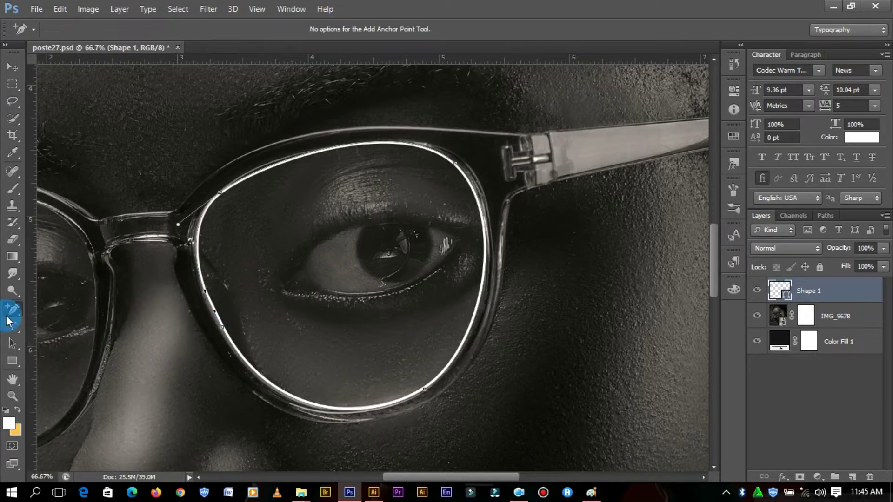
drag(9, 321, 53, 305)
drag(485, 476, 435, 477)
drag(159, 316, 168, 343)
Trace a closed outline around the left lens rim as Shape 2.
click(156, 247)
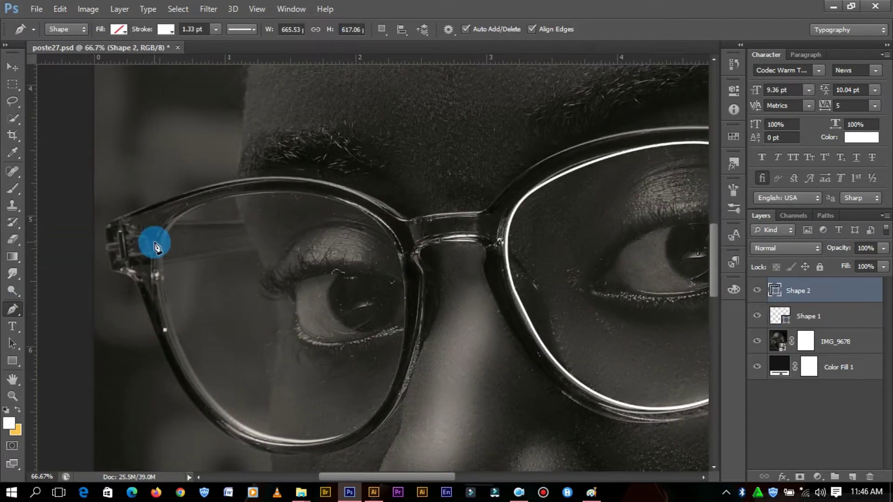
mouse_move(186, 210)
mouse_down()
mouse_move(204, 218)
mouse_move(243, 199)
mouse_up()
drag(351, 205, 418, 240)
drag(284, 440, 226, 433)
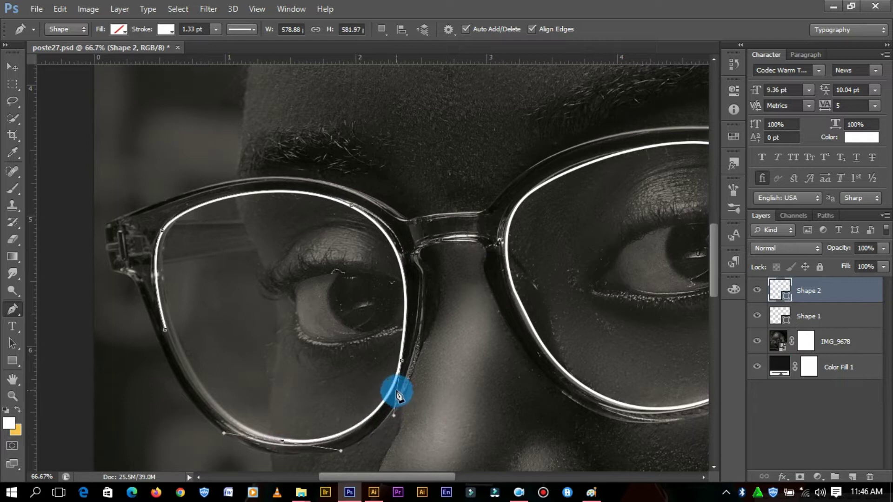
click(166, 331)
Add and drag anchor points so the Shape 2 outline fits the lens edge.
click(13, 310)
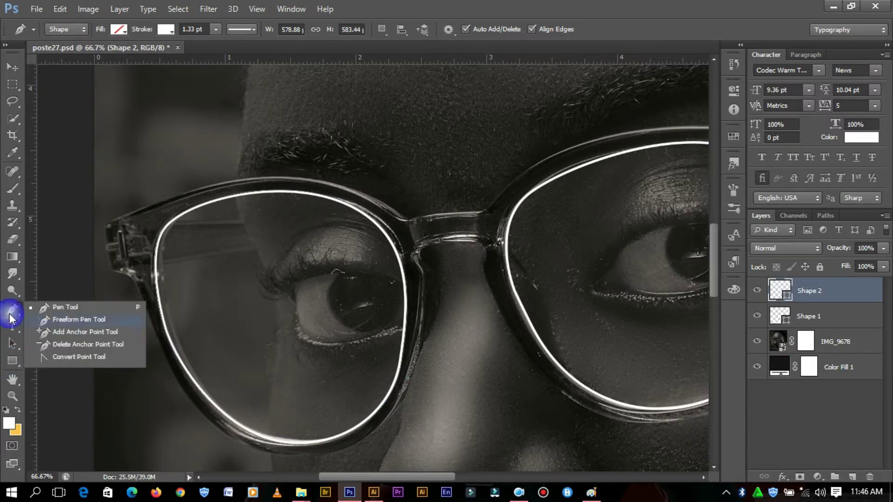
click(79, 331)
click(164, 335)
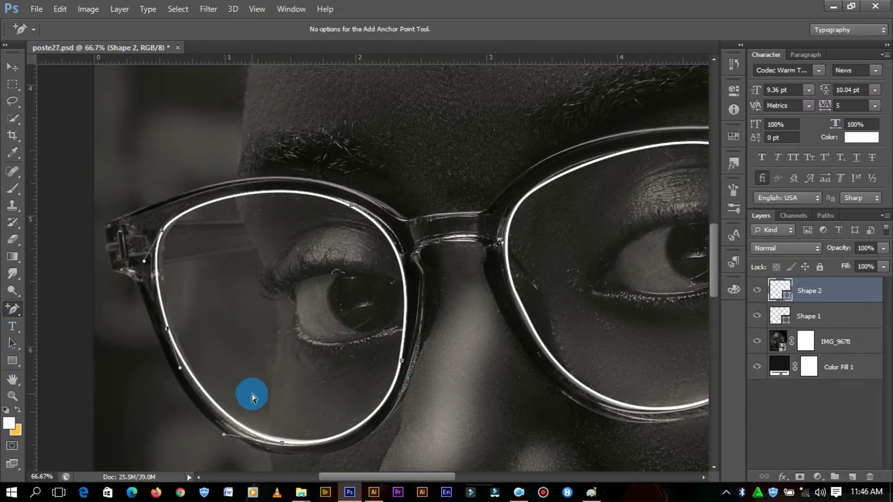
drag(169, 228, 186, 196)
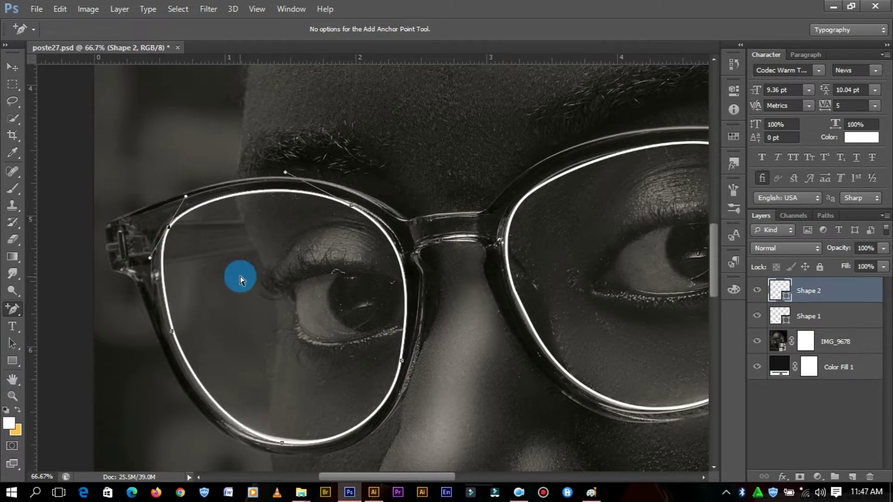
drag(351, 208, 443, 251)
click(430, 351)
click(217, 286)
key(ctrl+minus)
right_click(12, 309)
click(70, 305)
key(ctrl+plus)
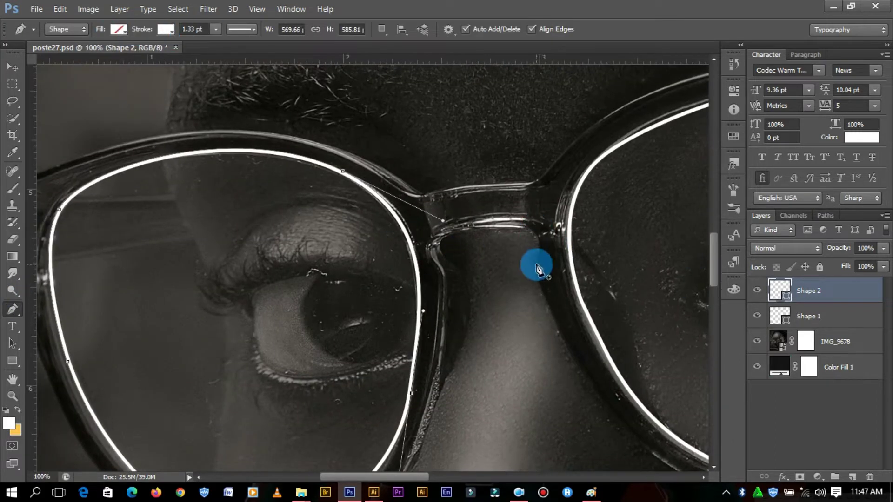
Start Shape 3 at the nose pad, following the lens bottom and the frame's outer left.
click(539, 279)
drag(441, 250, 451, 272)
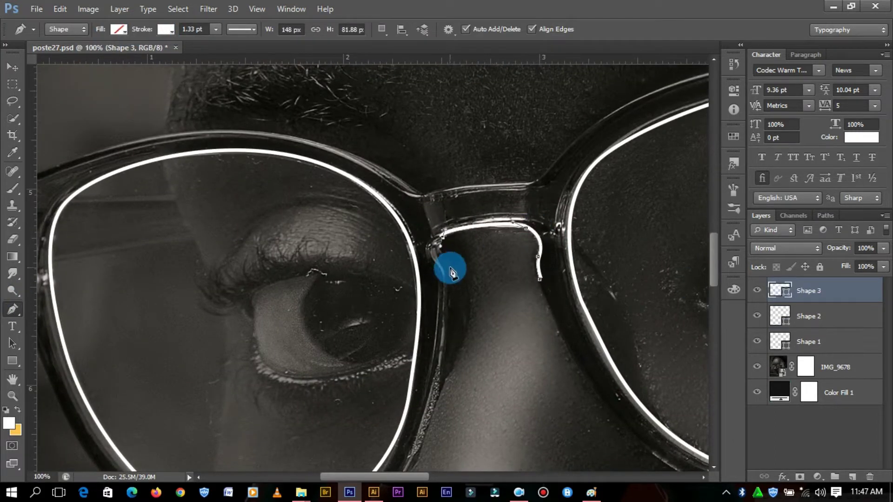
click(455, 353)
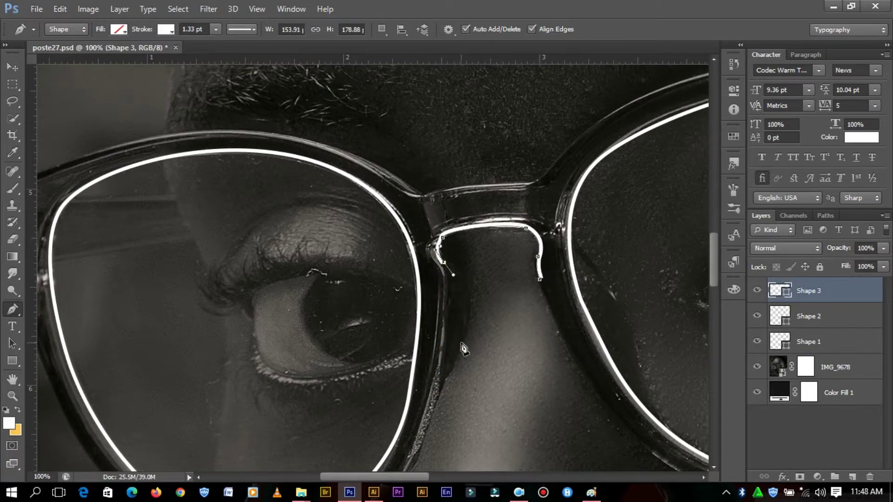
drag(425, 429, 408, 476)
drag(714, 254, 714, 286)
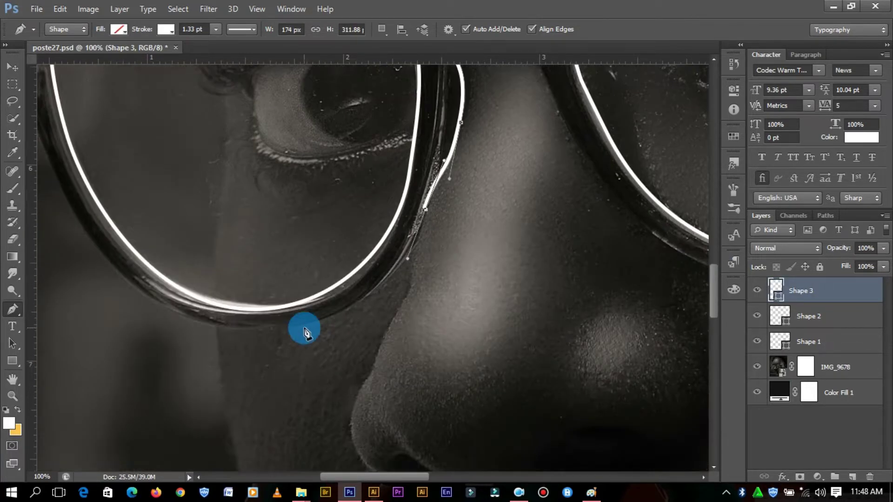
drag(241, 331, 353, 347)
drag(374, 476, 307, 477)
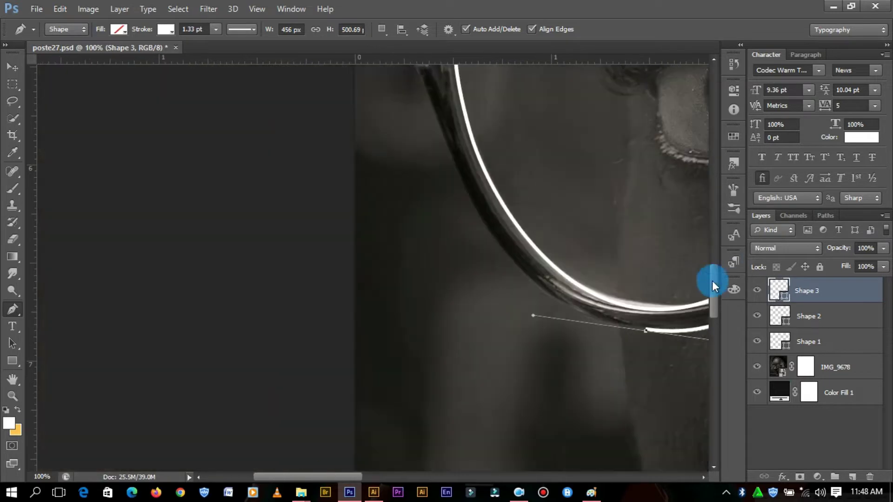
drag(713, 281, 713, 269)
drag(411, 142, 376, 137)
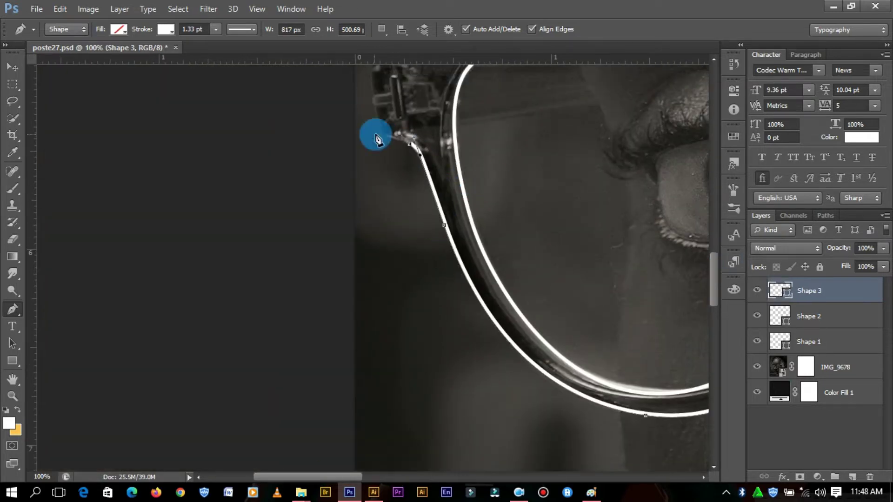
drag(714, 281, 715, 236)
click(401, 365)
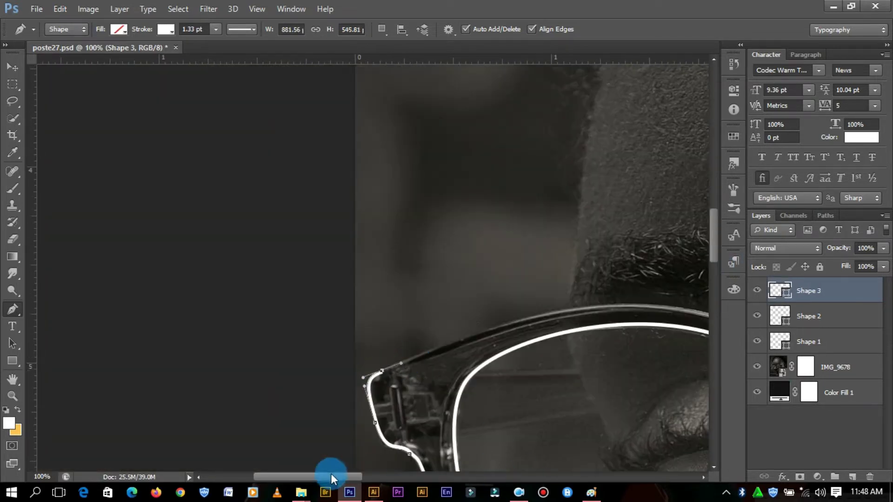
drag(329, 477, 383, 479)
Continue the frame outline across the bridge and along the right lens top to the hinge.
drag(513, 352, 531, 369)
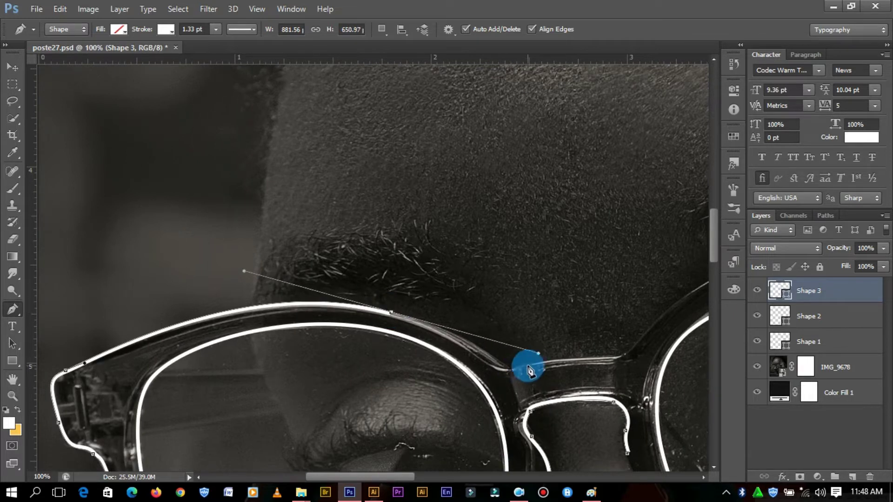
click(519, 365)
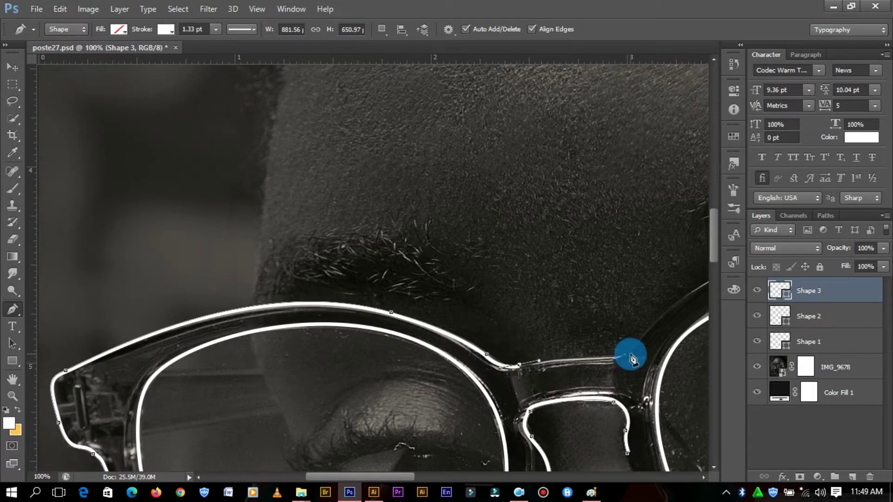
drag(639, 352, 584, 359)
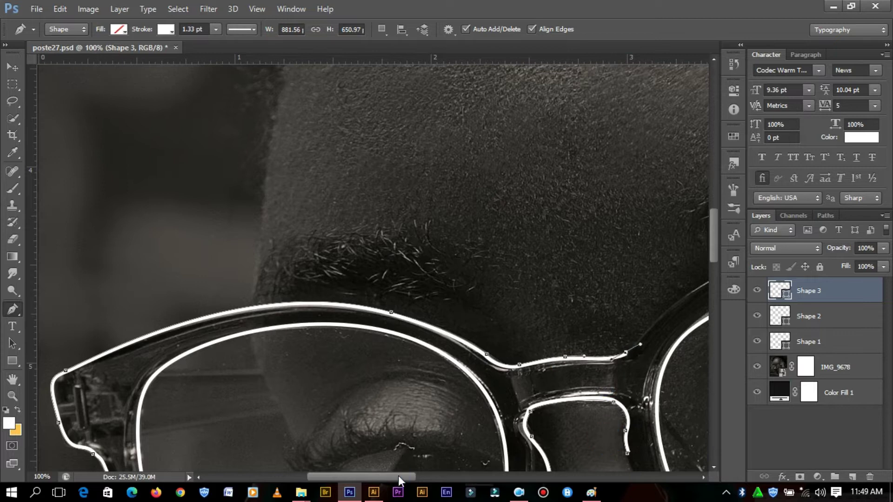
drag(399, 481, 443, 481)
drag(489, 288, 578, 251)
drag(449, 479, 504, 477)
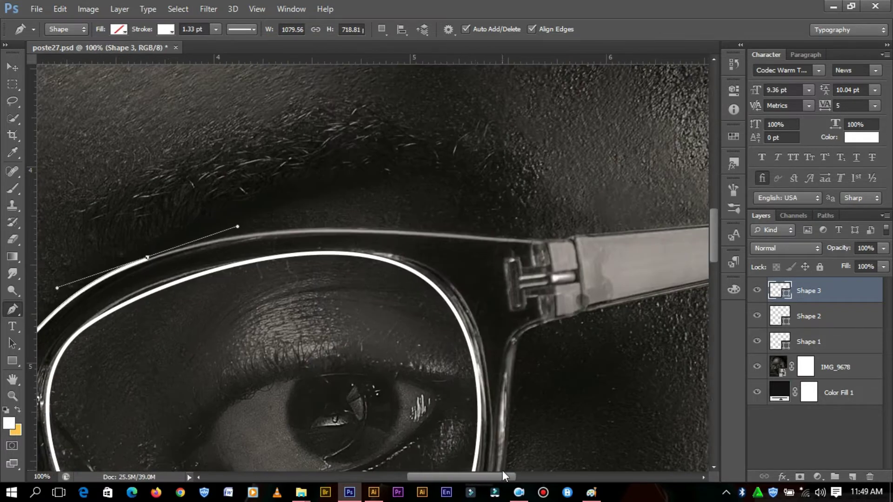
drag(514, 241, 529, 265)
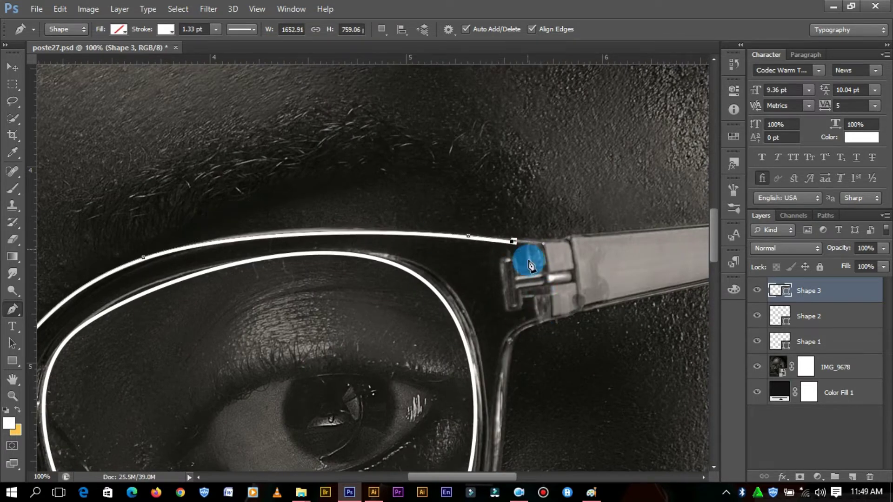
drag(534, 315, 498, 348)
Carry the frame outline down past the hinge and around the right lens bottom.
drag(519, 245, 510, 241)
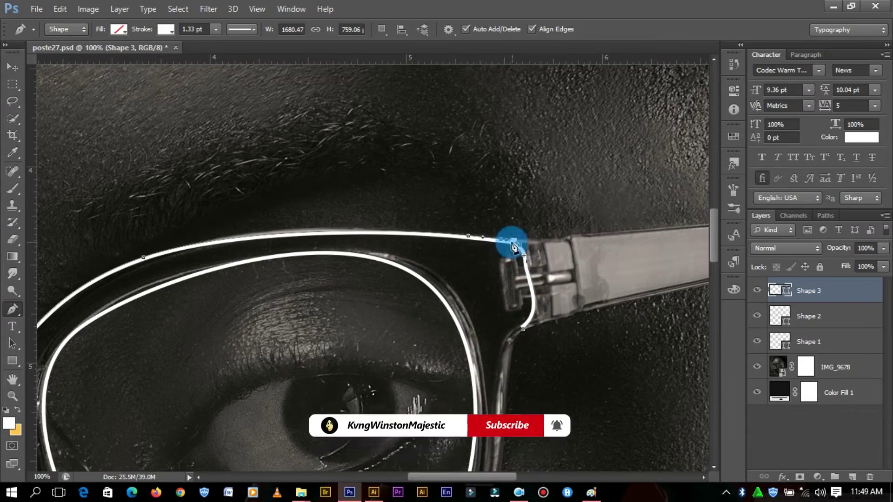
click(504, 397)
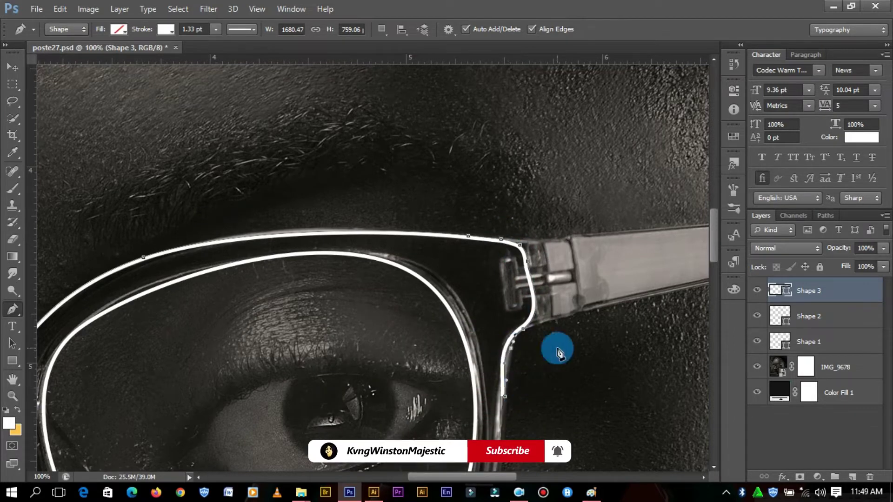
drag(713, 235, 712, 263)
drag(453, 381, 431, 402)
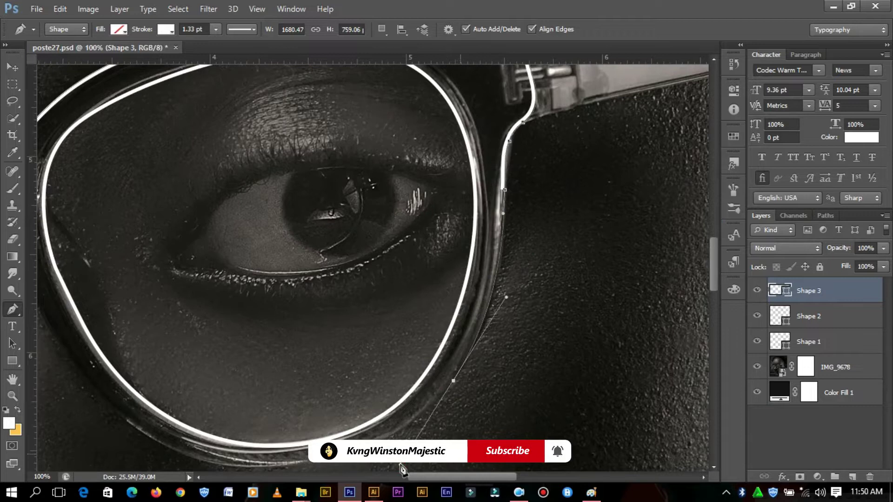
drag(713, 268, 712, 289)
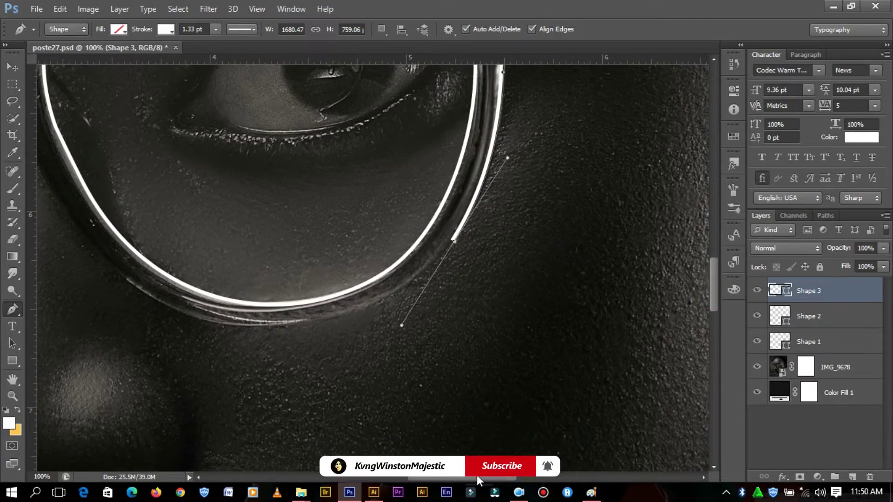
drag(479, 479, 459, 479)
key(ctrl+z)
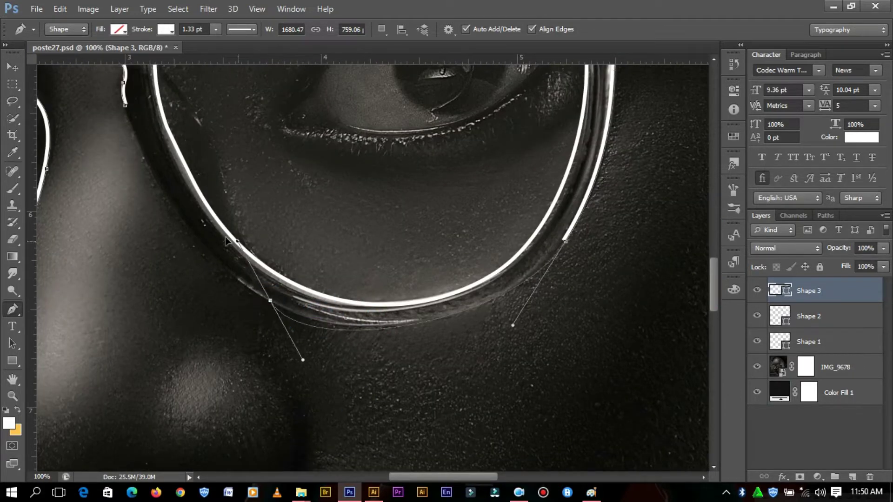
drag(227, 241, 189, 251)
scroll(116, 66, up, 1)
Add anchor points to tighten the frame outline along the lens's right edge.
click(13, 309)
click(51, 333)
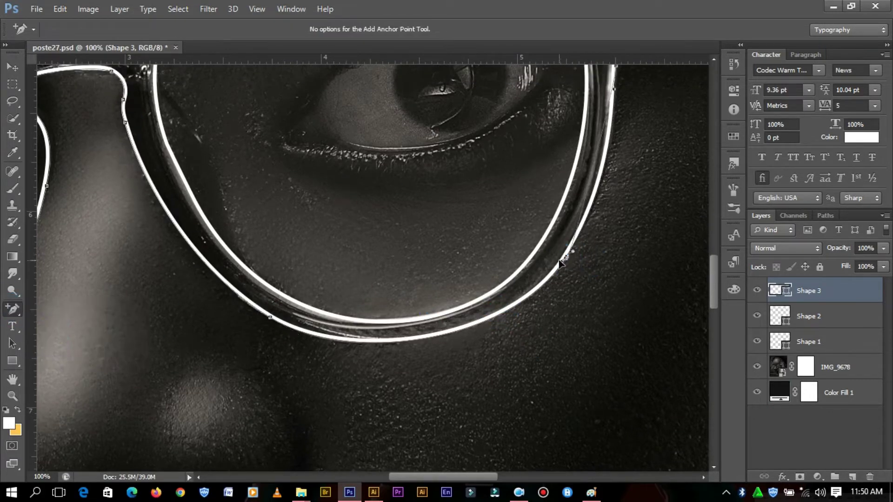
drag(566, 259, 598, 249)
drag(593, 207, 602, 182)
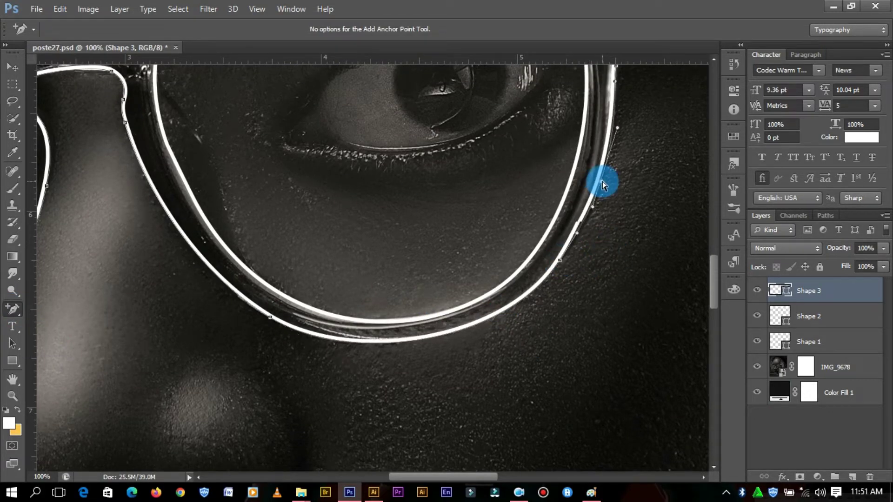
Reselect the frame outline shape and return to the Pen tool.
scroll(350, 294, down, 4)
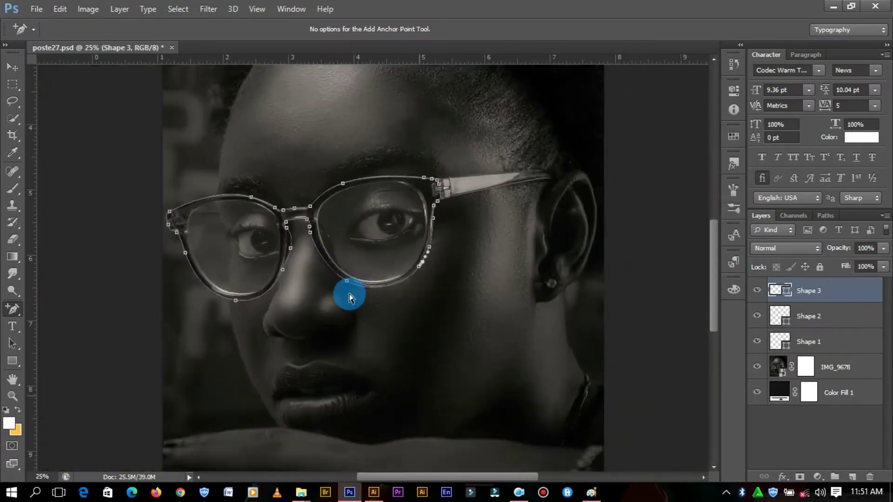
key(v)
scroll(687, 194, up, 1)
scroll(519, 478, up, 1)
scroll(575, 457, up, 2)
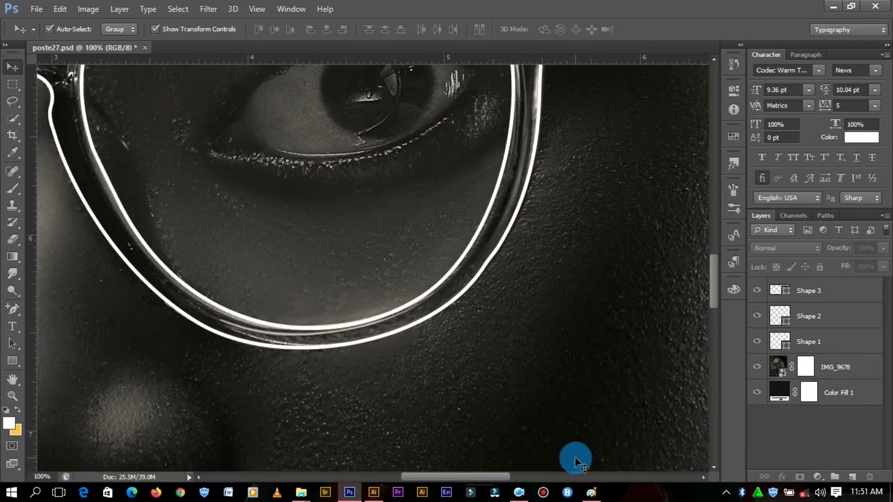
drag(713, 274, 707, 216)
click(810, 290)
drag(493, 476, 562, 475)
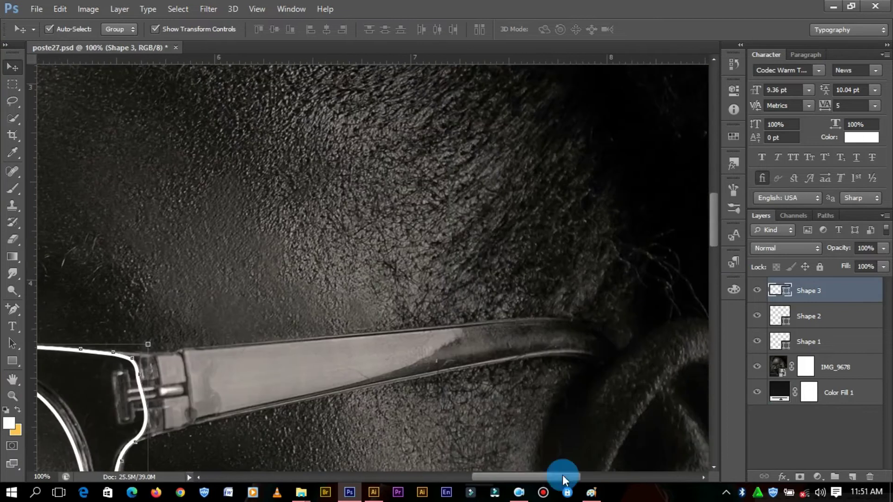
click(13, 309)
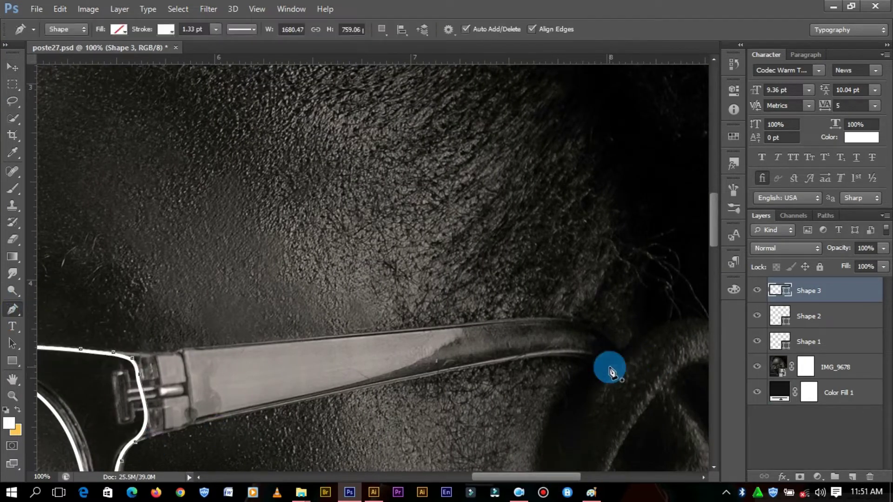
Trace Shape 4 around the temple arm from its tip back to the hinge.
click(142, 437)
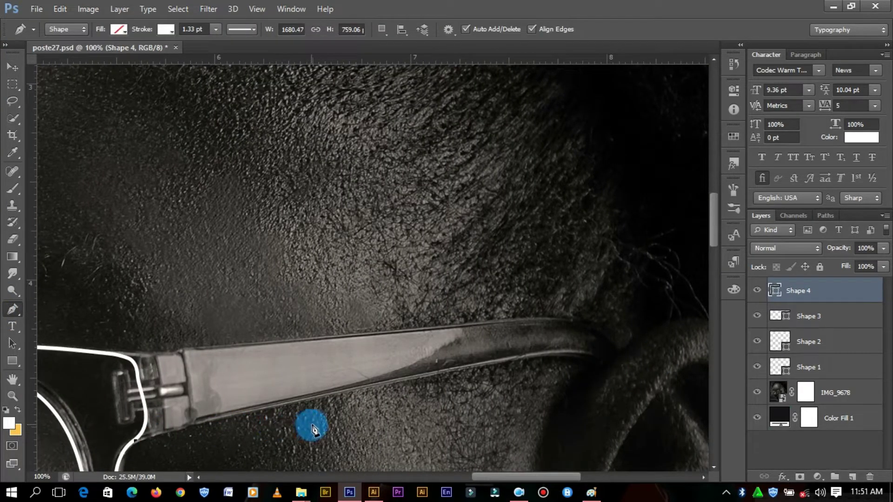
drag(413, 377, 456, 371)
drag(582, 356, 616, 362)
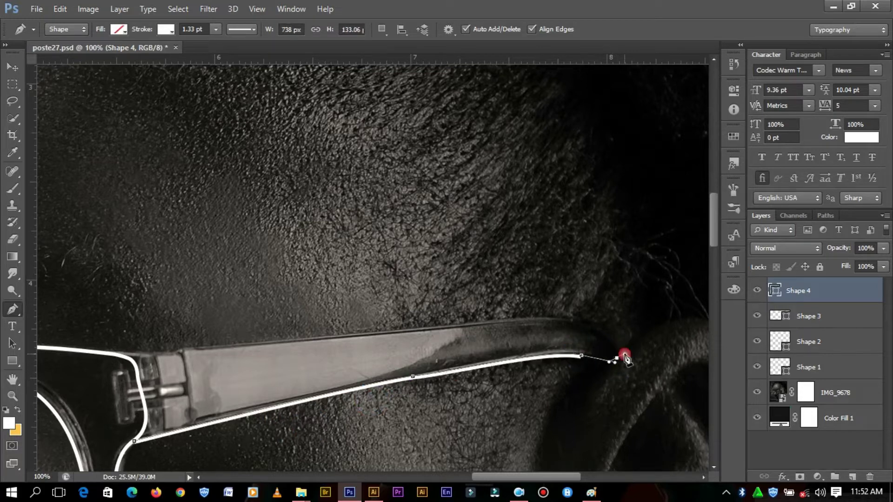
click(478, 321)
drag(256, 344, 187, 358)
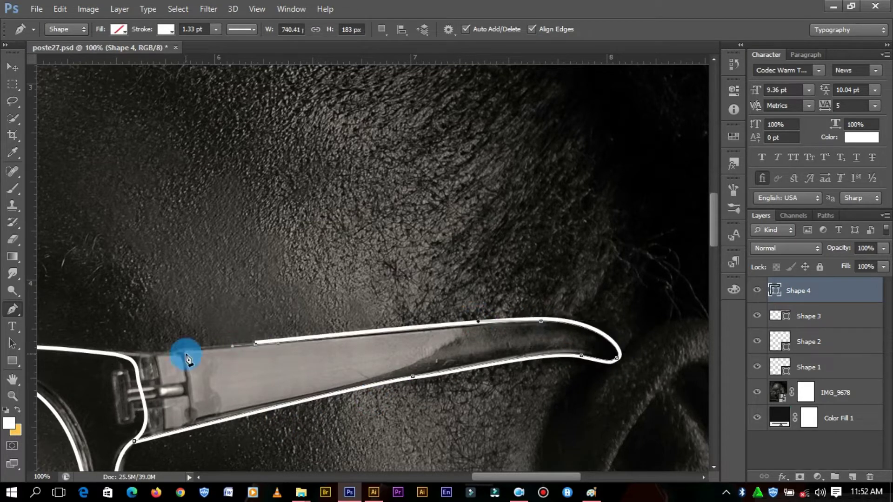
drag(111, 356, 194, 365)
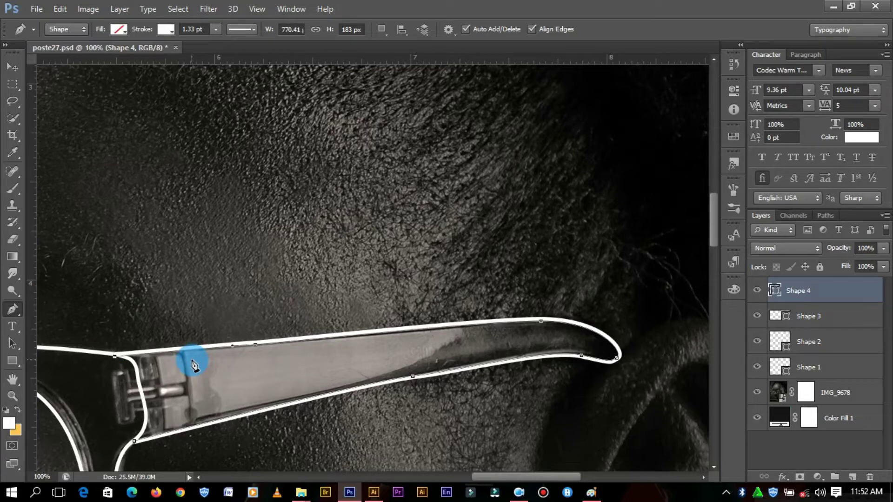
Refine the temple arm outline with added points, then zoom out.
right_click(13, 309)
click(65, 331)
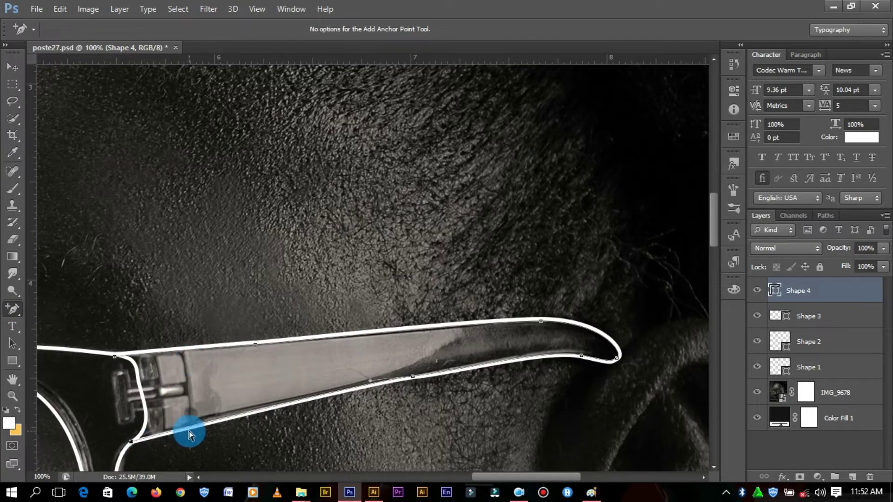
key(v)
scroll(213, 163, down, 2)
scroll(213, 163, down, 3)
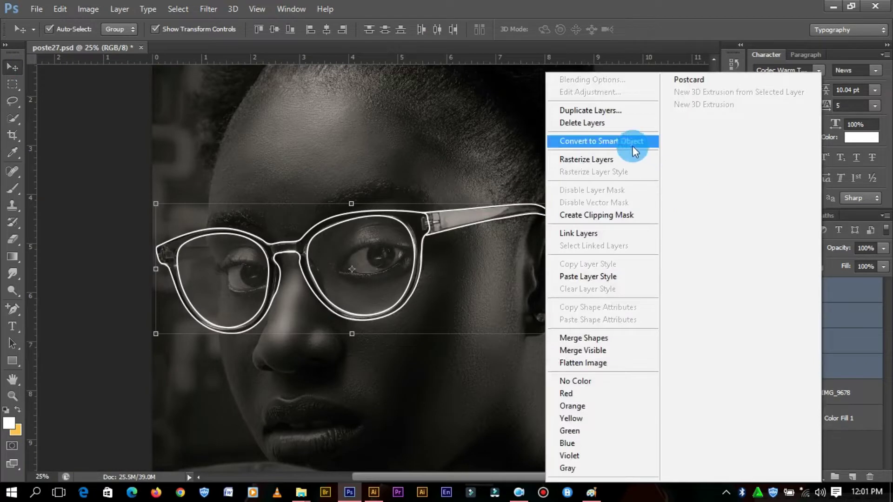
Merge the four glasses outlines into one layer and give it a green-to-yellow Gradient Overlay.
click(633, 145)
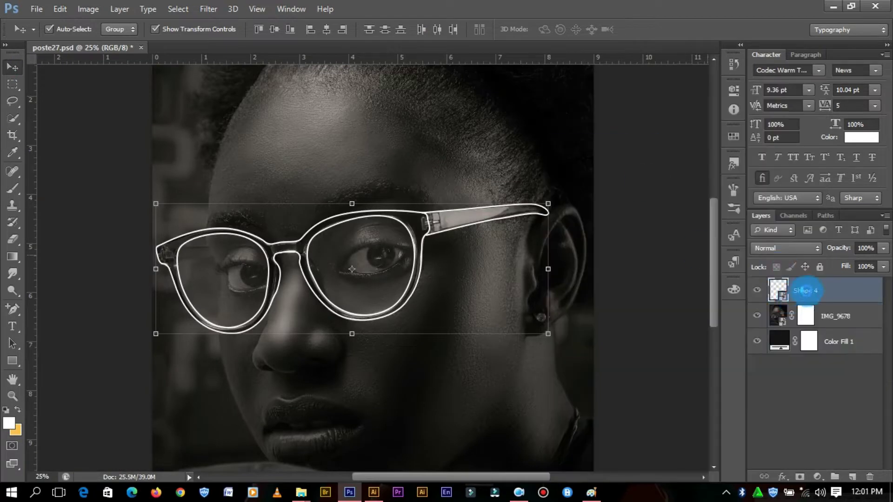
click(788, 270)
click(790, 476)
click(808, 422)
click(621, 200)
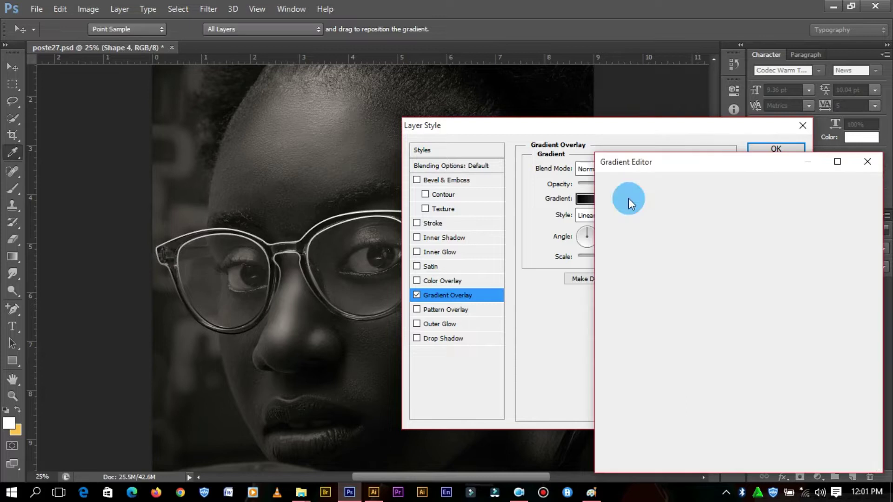
click(802, 245)
click(784, 262)
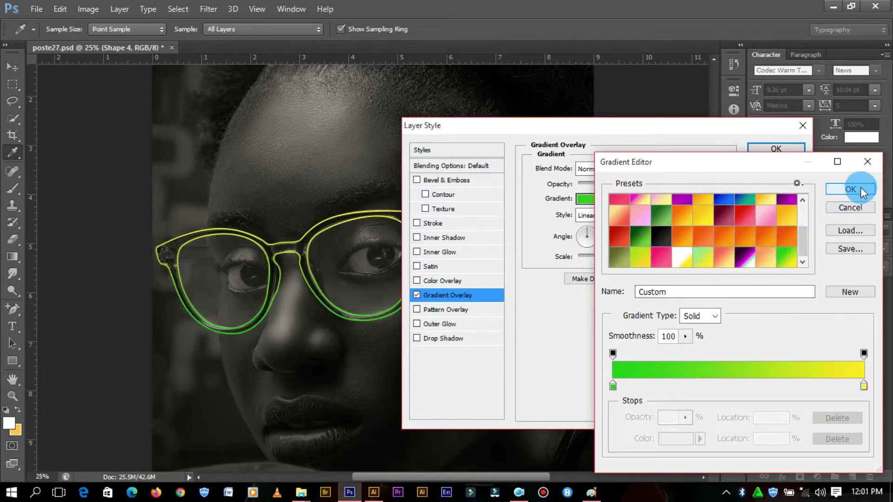
Set the gradient angle to 123° and apply the overlay to the glasses outline.
click(859, 188)
drag(682, 123, 703, 159)
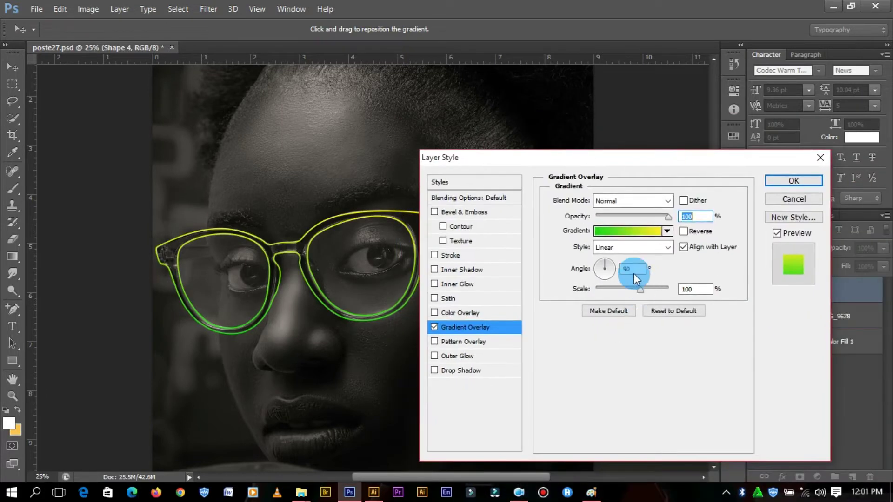
drag(613, 265, 599, 259)
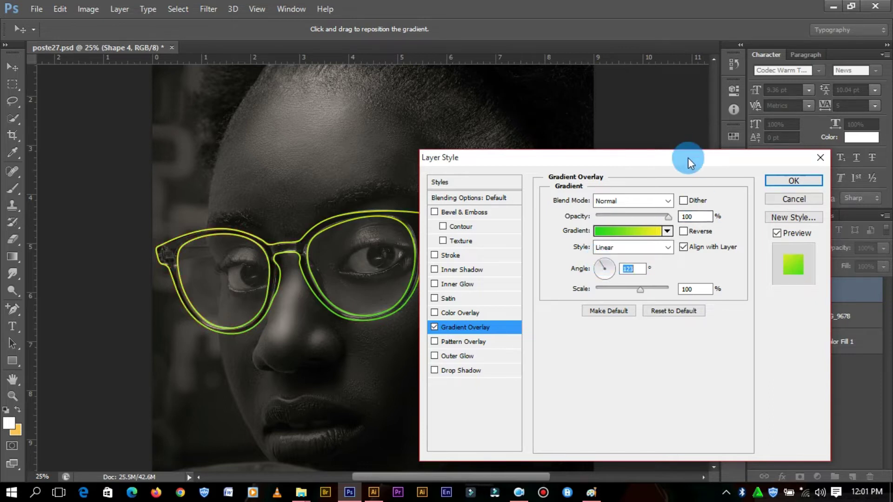
drag(688, 158, 756, 171)
click(858, 198)
click(828, 297)
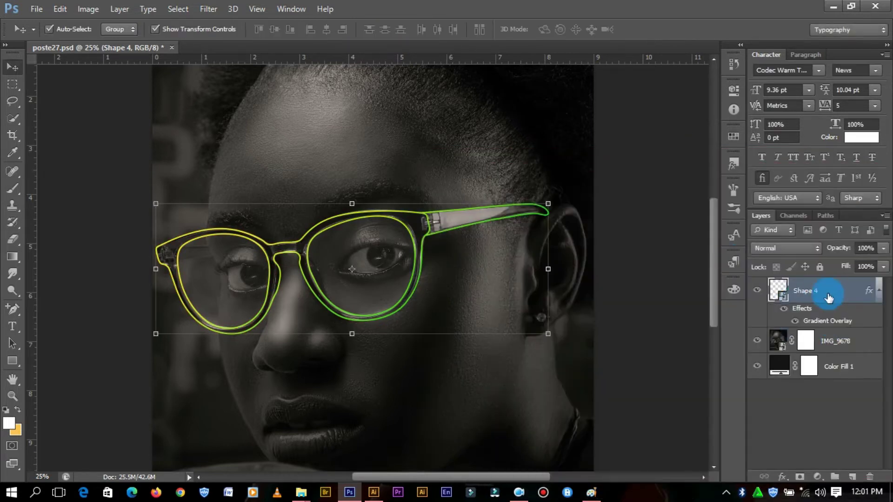
Duplicate the glasses outline layer into Shape 4 copy and Shape 4 copy 2.
key(ctrl+j)
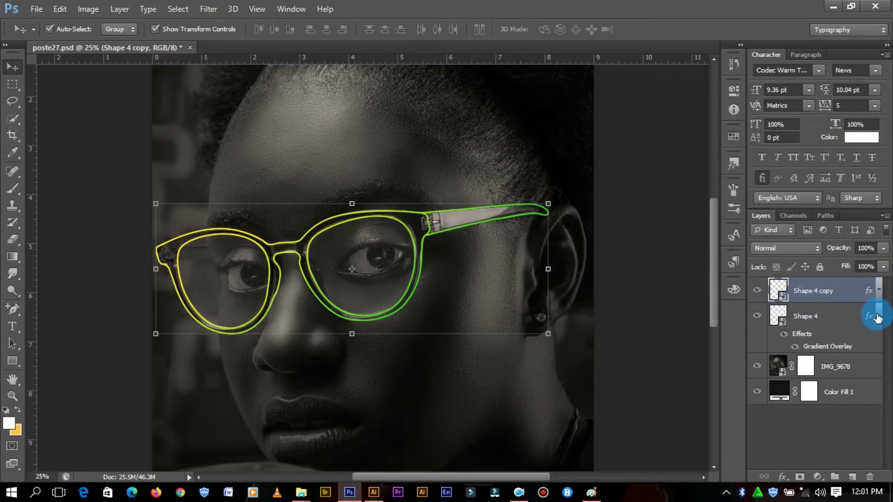
click(878, 318)
right_click(837, 293)
click(806, 302)
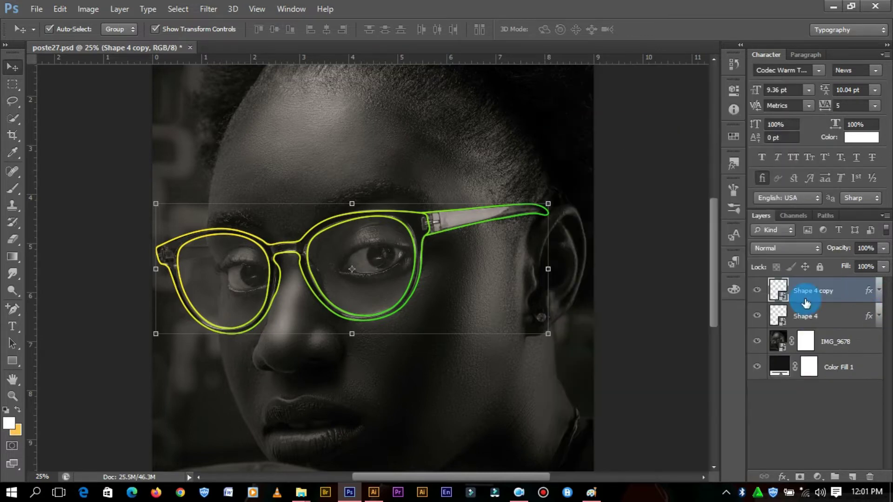
mouse_move(815, 319)
mouse_down()
mouse_move(817, 296)
mouse_move(862, 313)
mouse_up()
click(863, 325)
Clear Shape 4 copy 2's layer style and set its blending to Overlay.
right_click(796, 339)
click(586, 316)
click(788, 255)
click(778, 161)
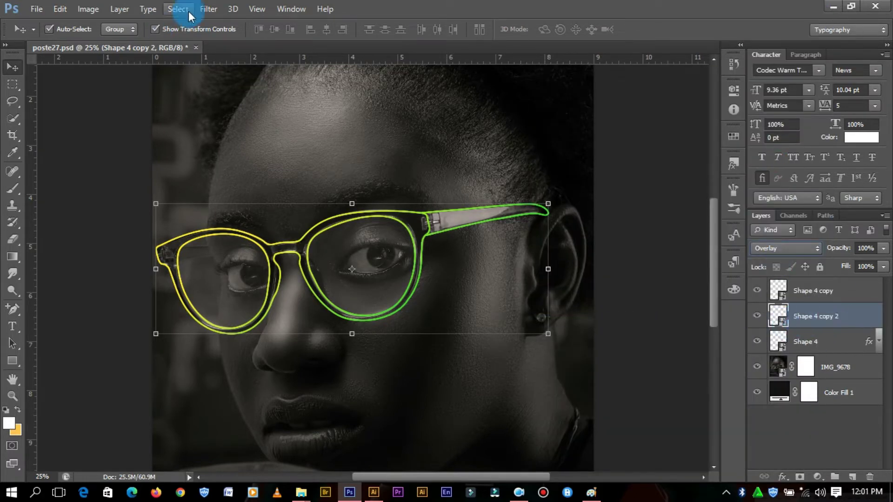
Blur the copy with a 9.4 px Gaussian Blur, hide Shape 4 copy, and duplicate it again.
click(208, 9)
click(411, 233)
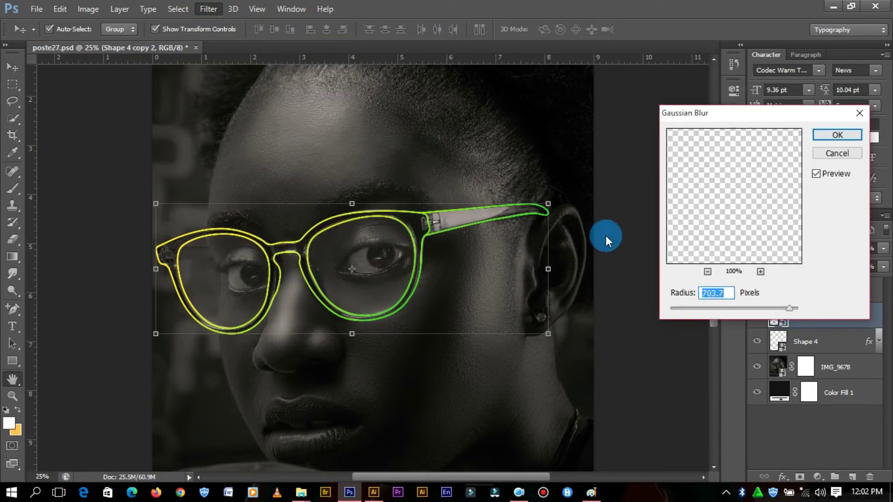
drag(750, 308, 719, 308)
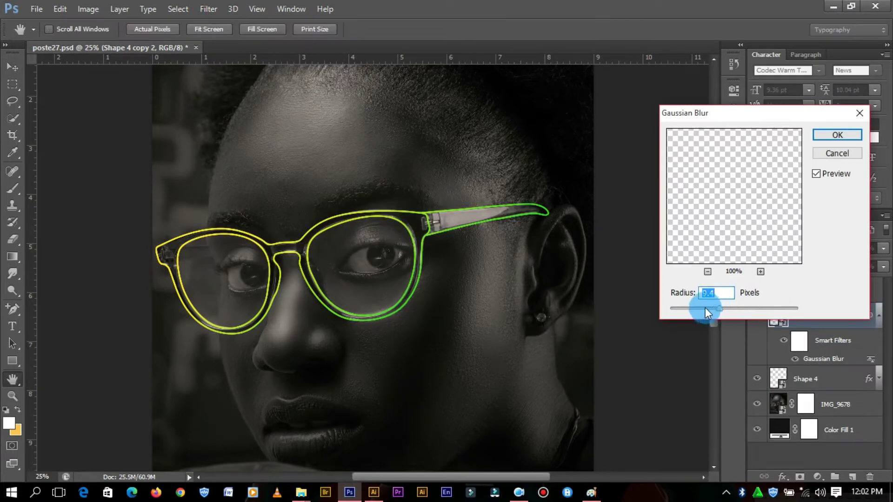
click(838, 135)
key(v)
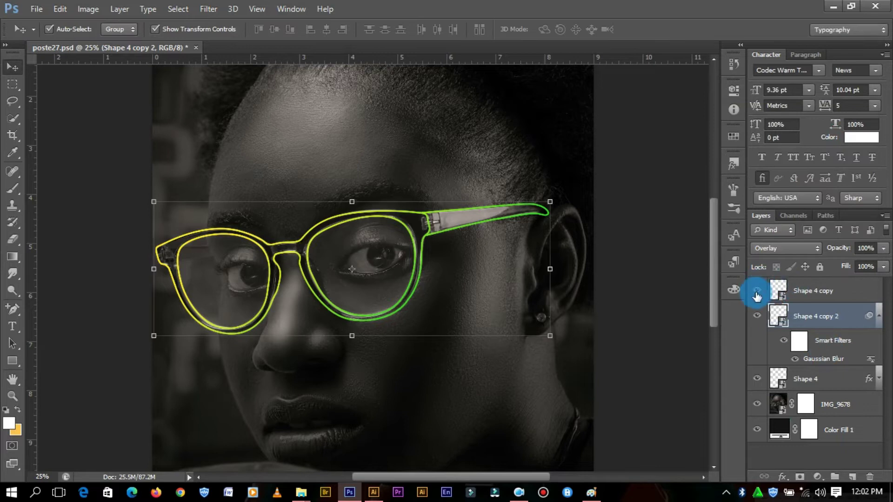
click(757, 295)
key(ctrl+j)
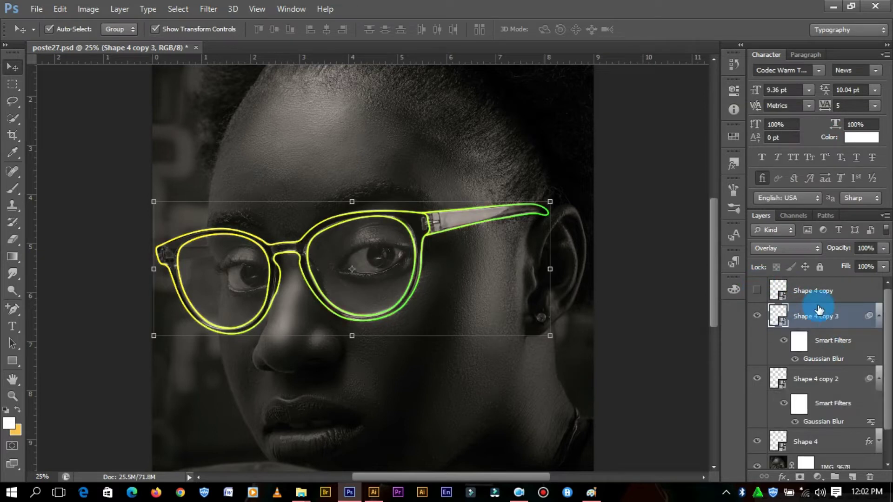
Show Shape 4 copy again and give it a 15.5 px Gaussian Blur.
click(879, 316)
click(879, 342)
click(786, 291)
click(757, 291)
click(208, 9)
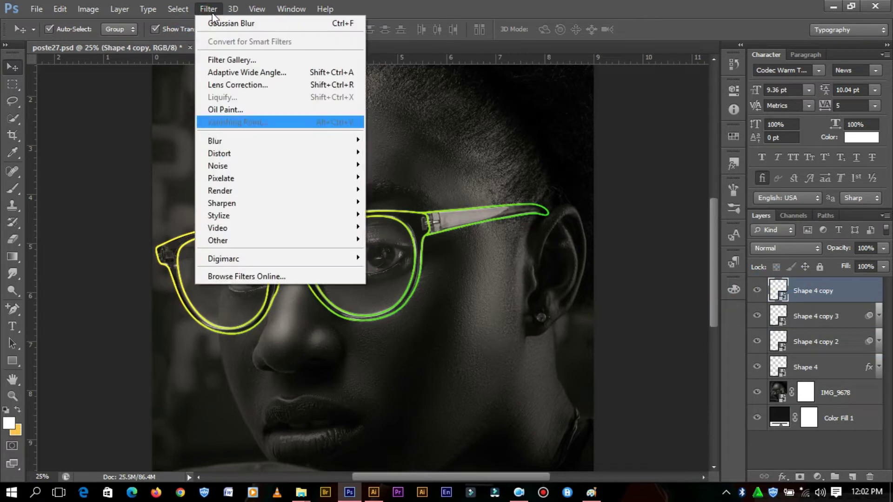
click(433, 212)
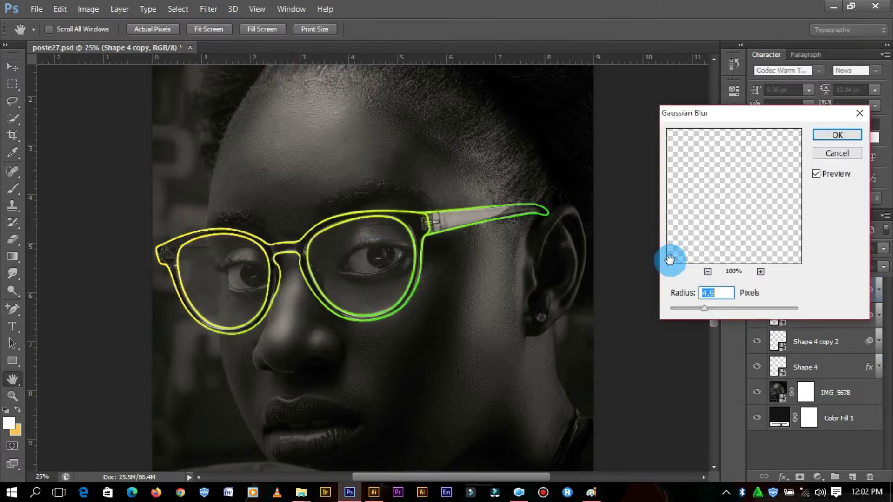
mouse_move(717, 310)
mouse_down()
mouse_move(730, 309)
mouse_move(721, 309)
mouse_up()
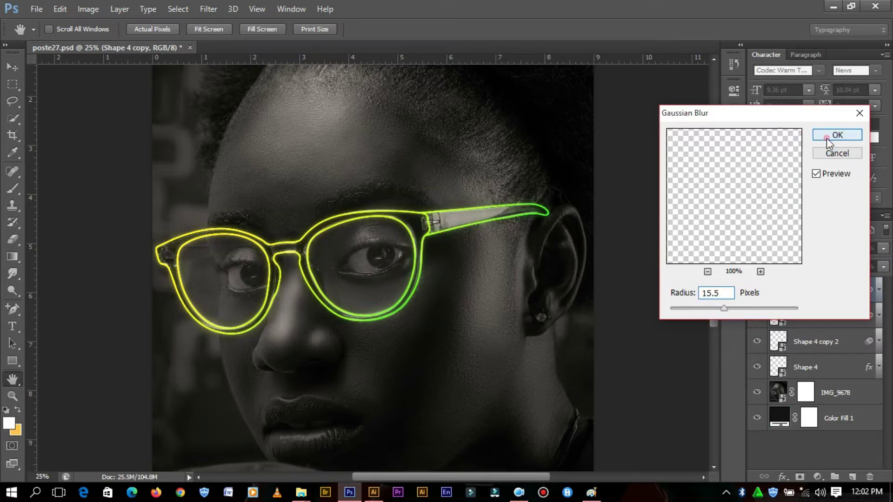
click(830, 137)
Give Shape 4 copy 3 the blur filter, Overlay blending, and an adjusted blur radius.
click(819, 353)
click(791, 248)
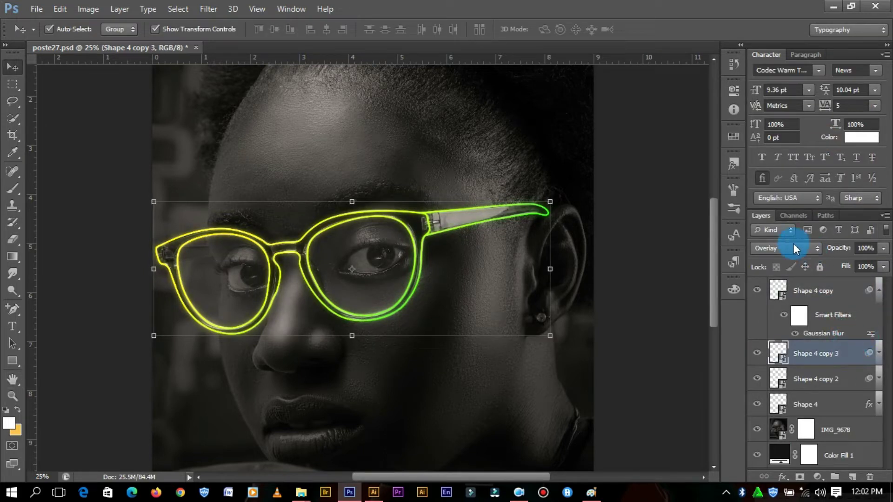
click(826, 326)
drag(825, 325, 788, 353)
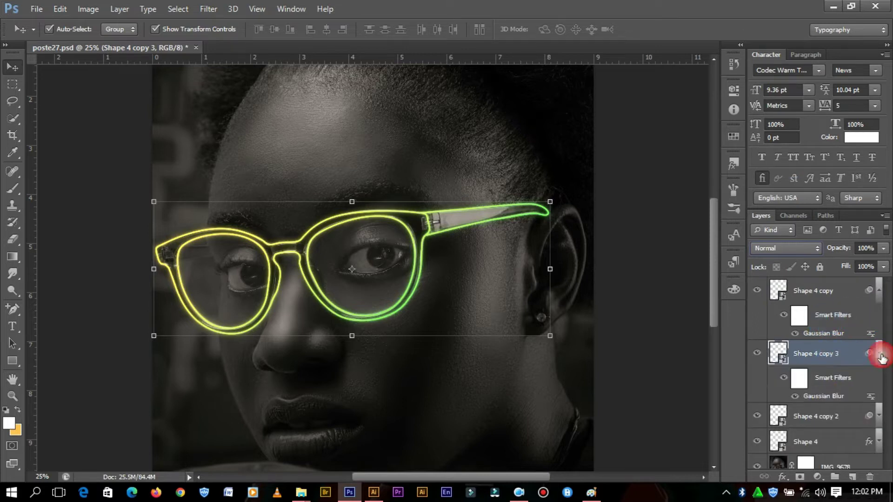
click(788, 246)
click(772, 163)
double_click(791, 396)
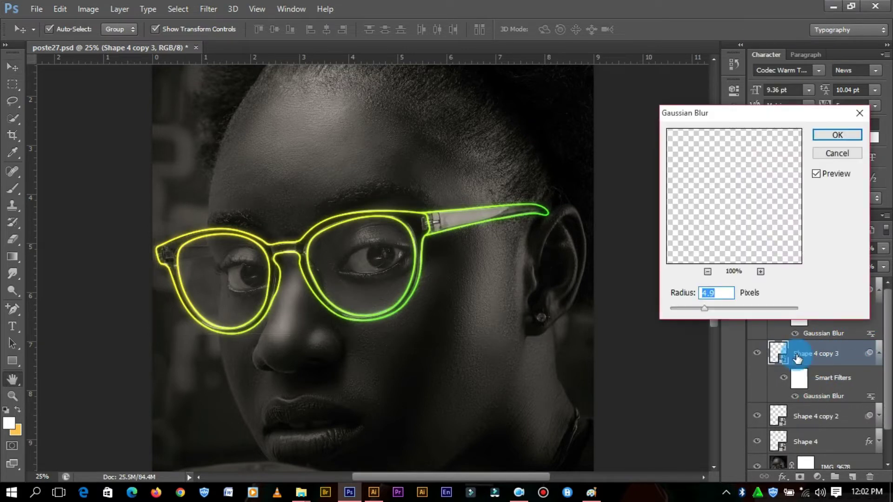
click(717, 309)
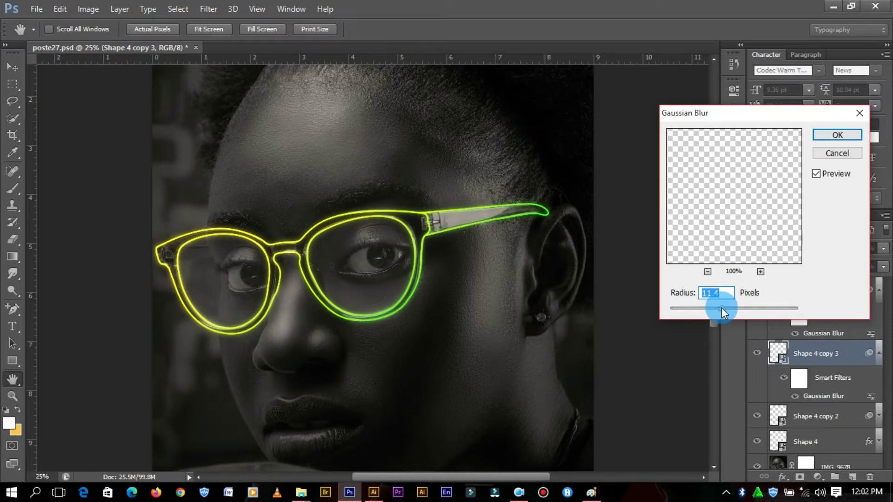
click(837, 135)
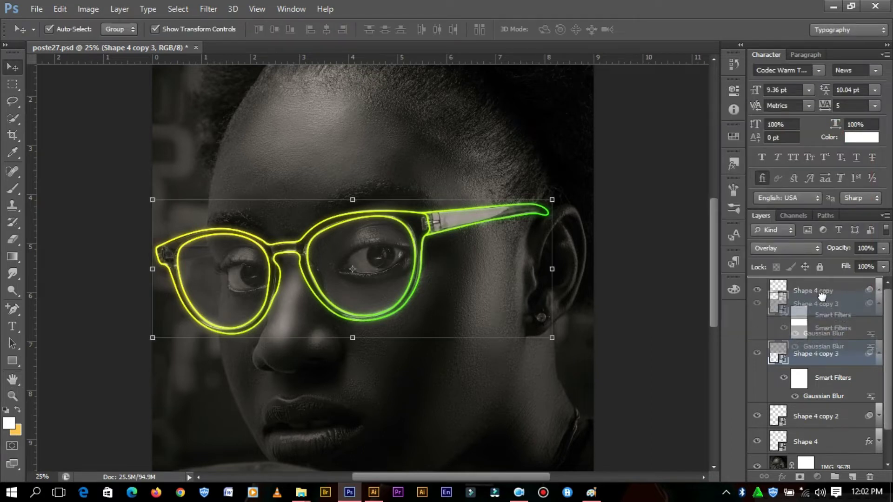
Move Shape 4 copy 3 above Shape 4 copy, then duplicate Shape 4 copy with a smaller blur.
drag(823, 353, 821, 283)
click(672, 348)
click(820, 360)
key(ctrl+j)
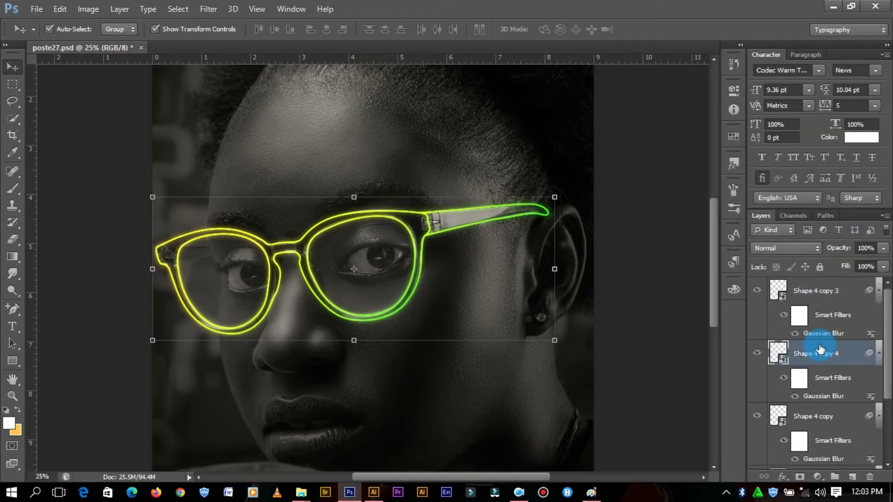
double_click(833, 397)
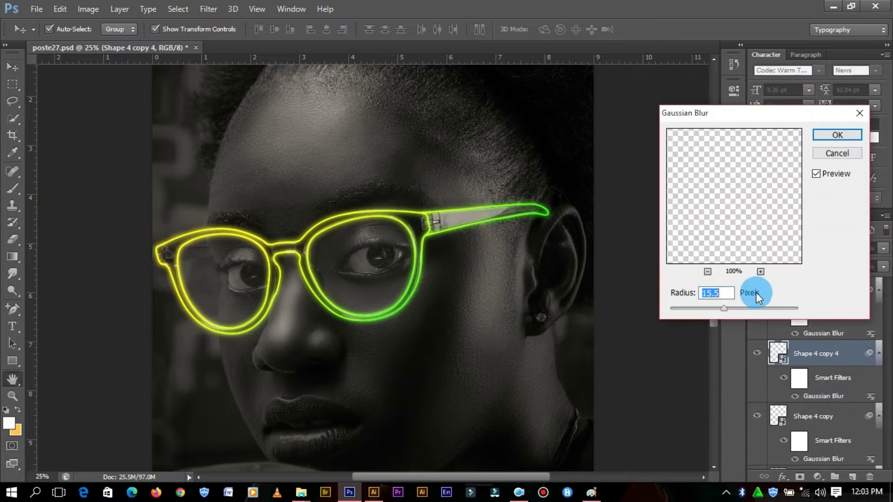
drag(755, 308, 718, 308)
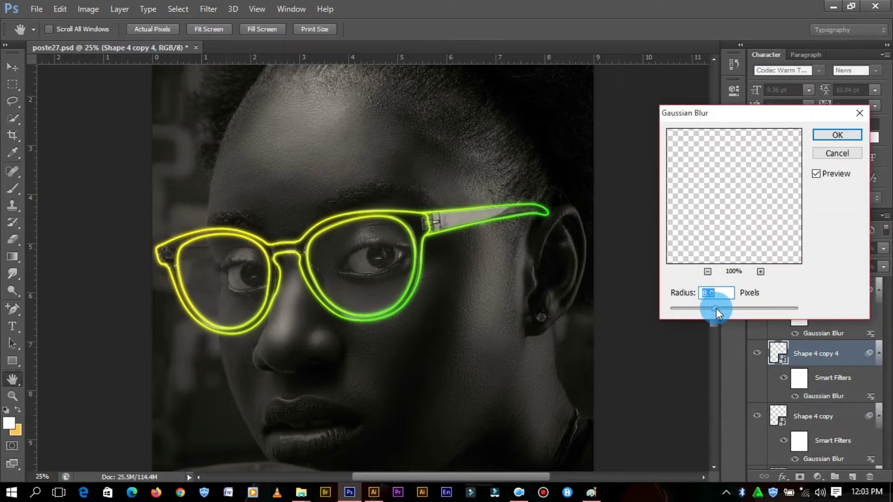
click(824, 134)
Compare the glow by toggling layer visibility, leaving Shape 4 copy 2 hidden.
key(v)
click(670, 251)
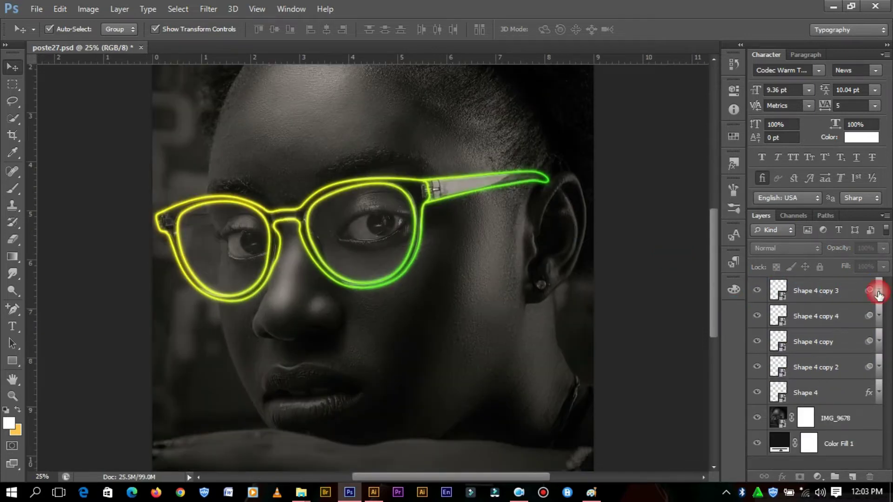
click(879, 294)
click(758, 291)
click(758, 353)
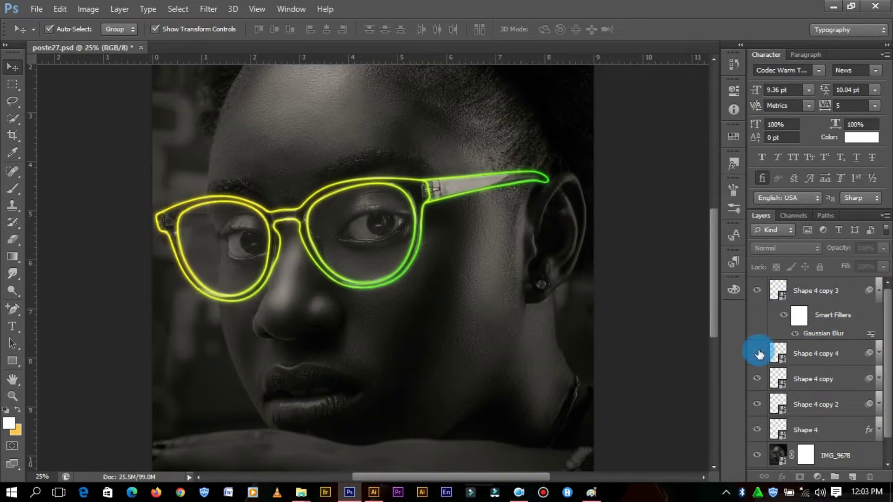
click(758, 354)
click(757, 404)
click(757, 429)
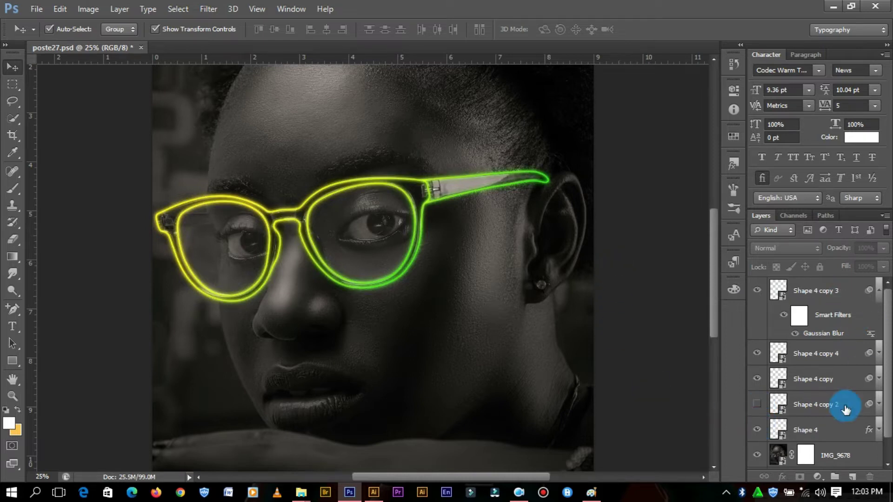
click(879, 294)
Switch to the Pen tool and zoom in close on the lips.
right_click(12, 309)
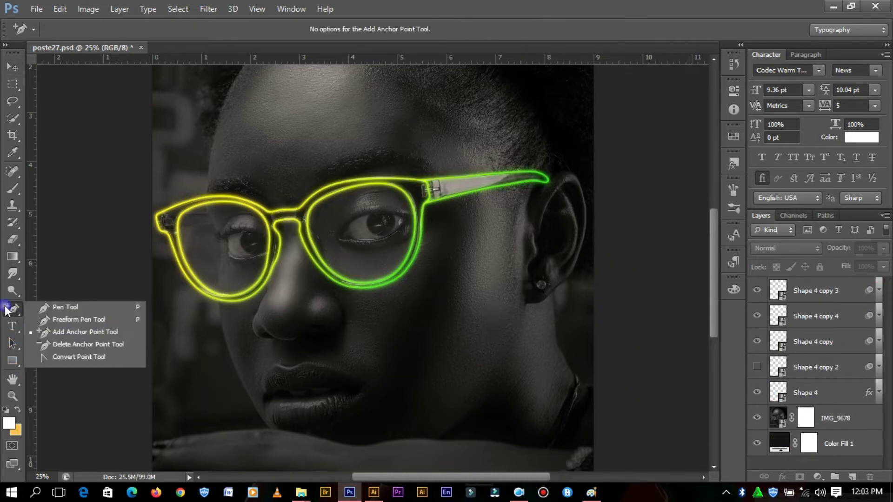
click(47, 305)
key(ctrl+plus)
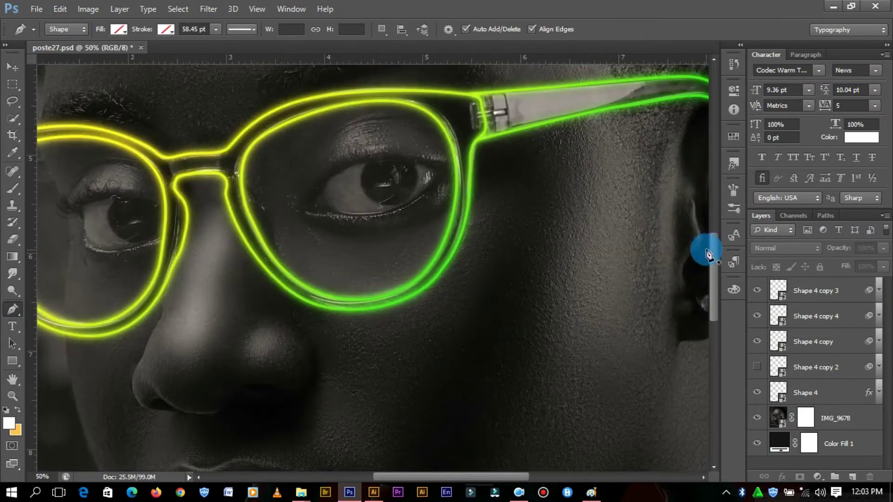
drag(714, 250, 716, 311)
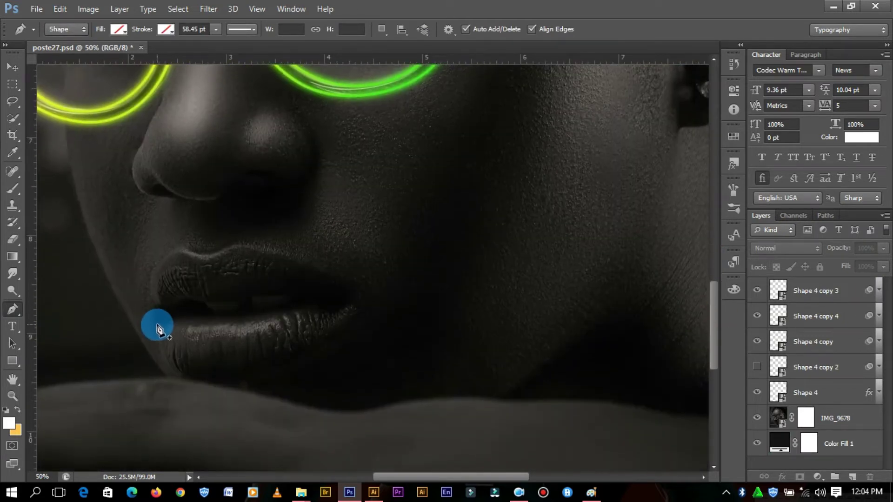
key(ctrl+plus)
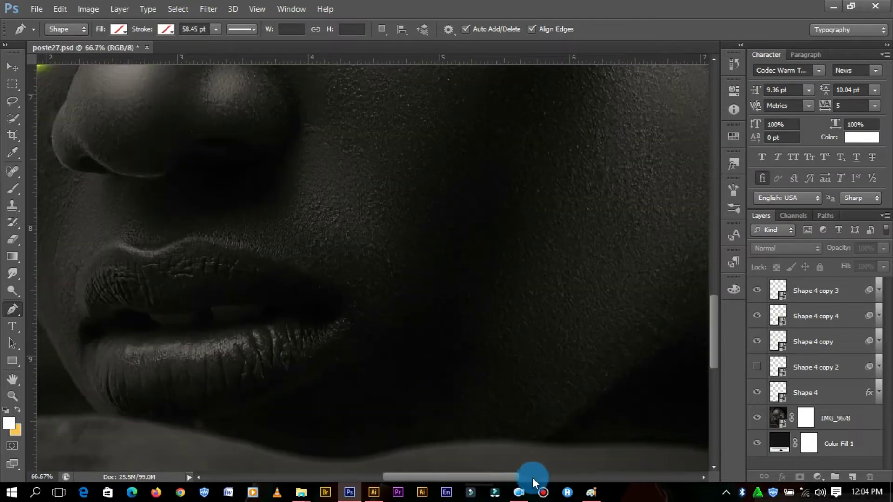
drag(532, 477, 490, 477)
Trace curved anchors along the upper lip from the left corner to the right corner.
click(189, 336)
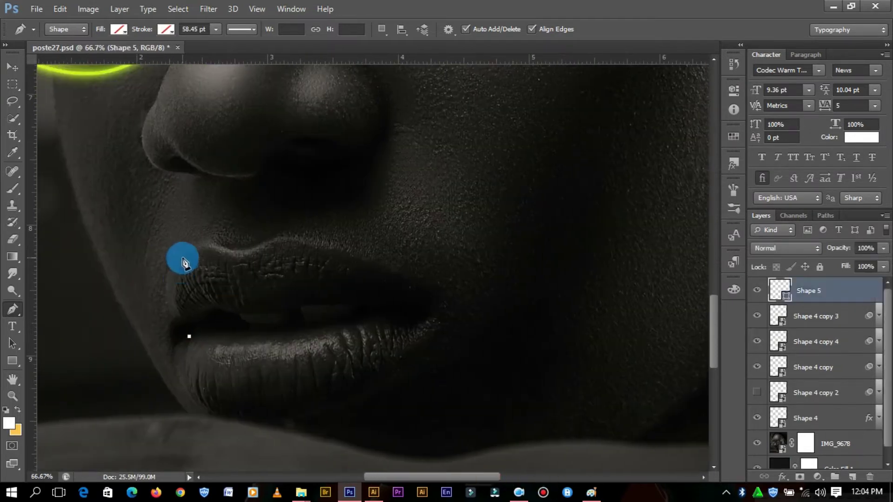
drag(217, 228, 219, 225)
click(248, 265)
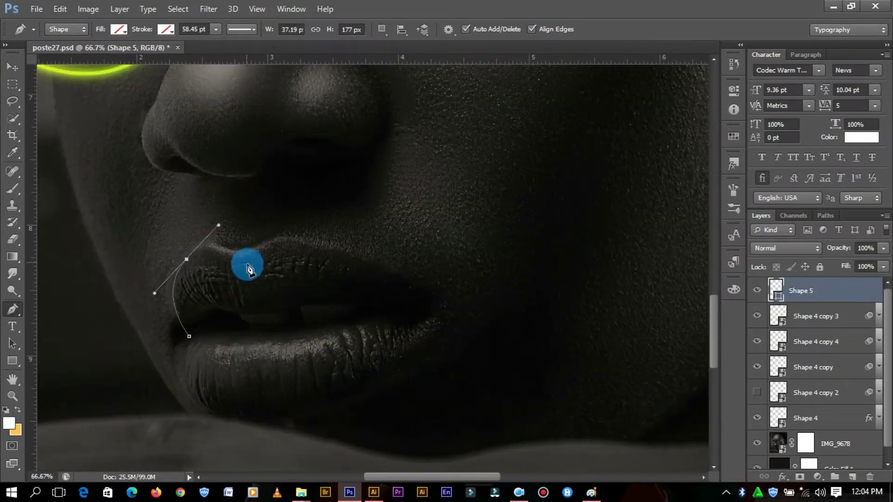
drag(244, 267, 290, 245)
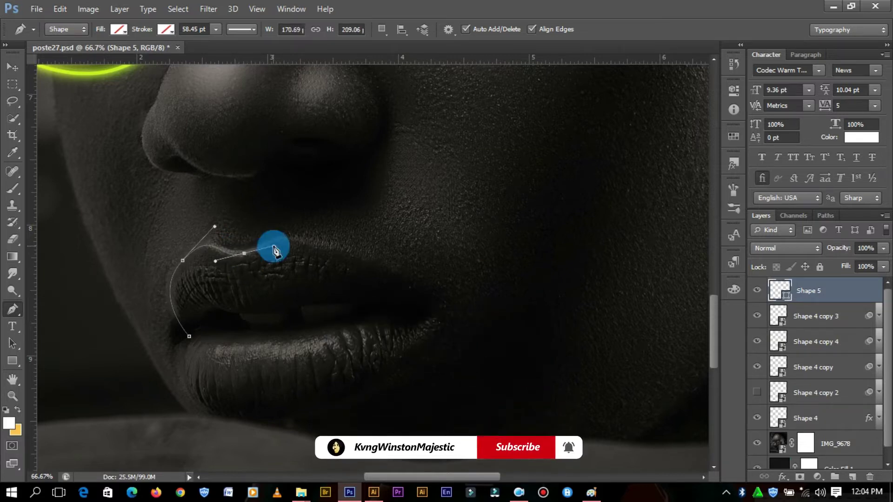
drag(350, 251, 368, 256)
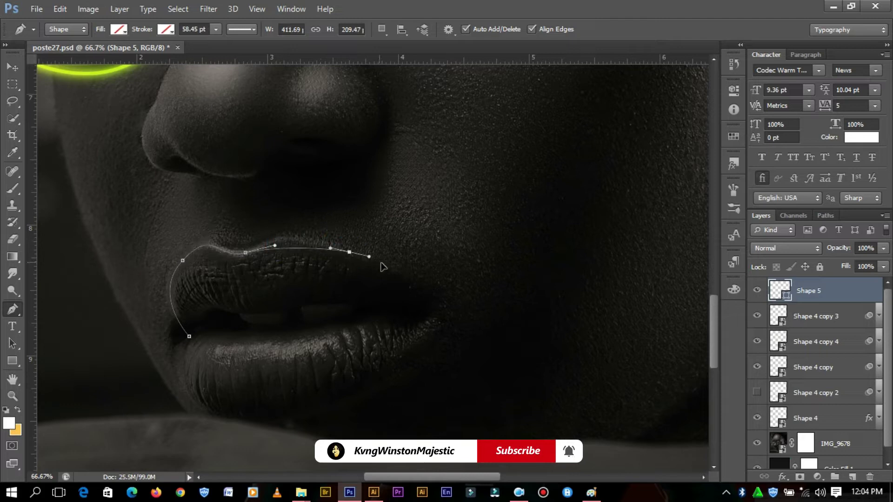
mouse_move(437, 306)
mouse_down()
mouse_move(420, 305)
mouse_move(429, 330)
mouse_move(417, 287)
mouse_move(426, 290)
mouse_up()
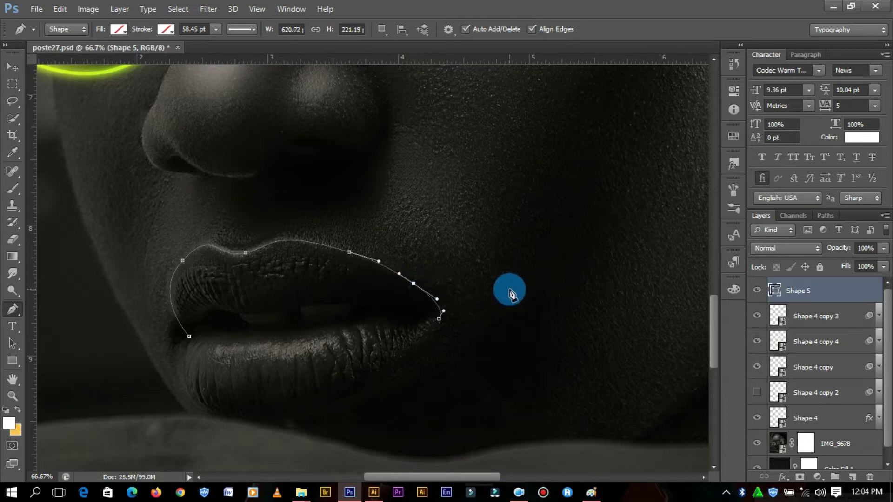
Continue the outline around the lower lip and close it at the starting point.
drag(365, 393, 341, 404)
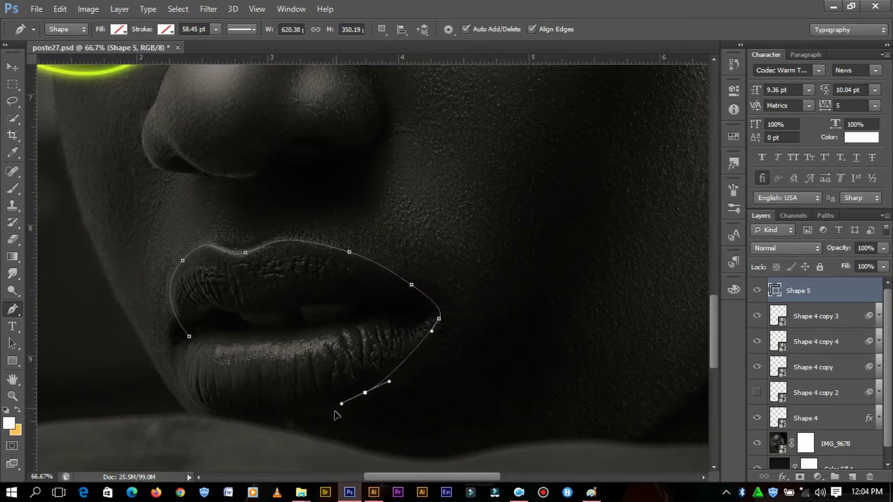
click(411, 354)
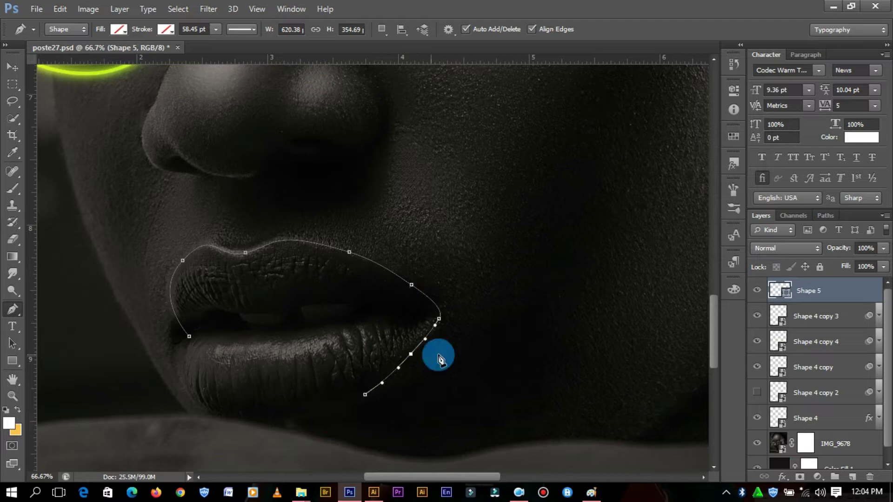
drag(218, 409, 196, 399)
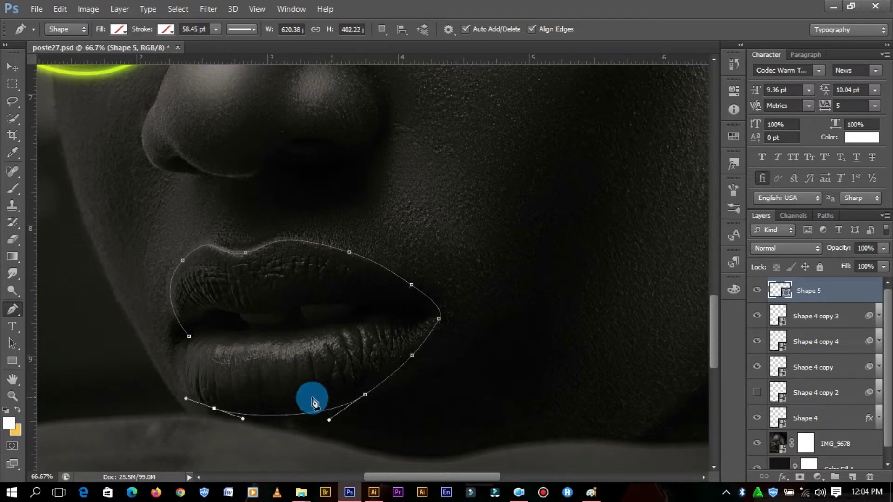
click(190, 336)
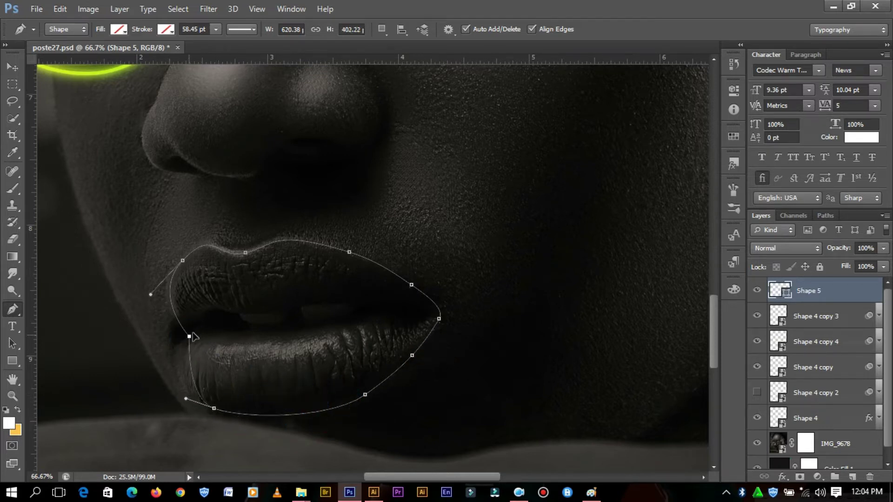
ctrl+click(208, 310)
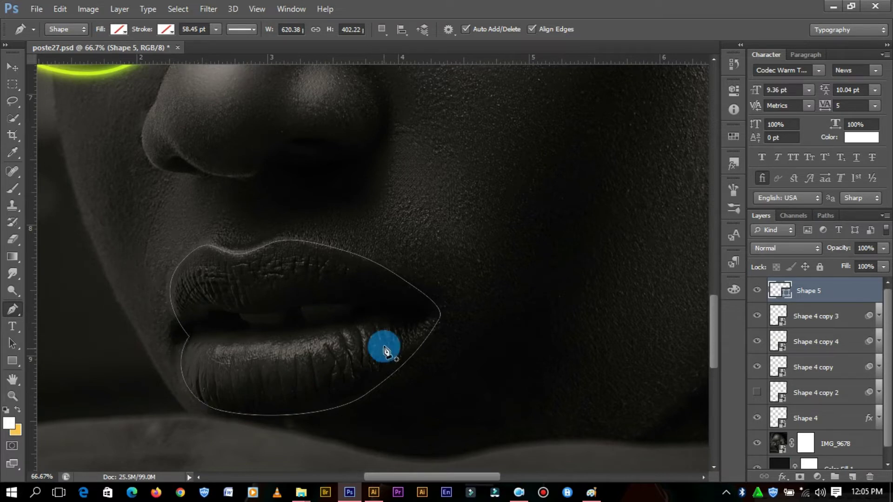
ctrl+click(314, 280)
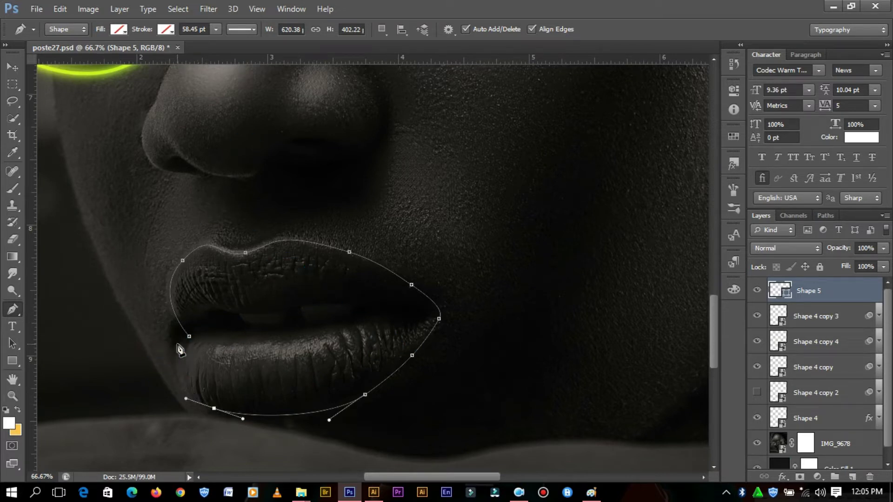
Trace the dark gap between the lips as an inner closed path and finish the shape.
drag(224, 335, 193, 333)
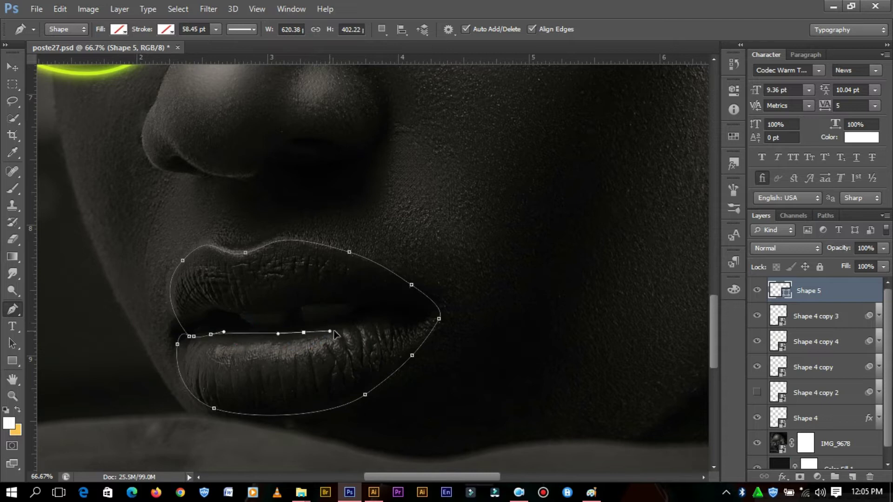
drag(335, 331, 335, 328)
drag(394, 320, 375, 309)
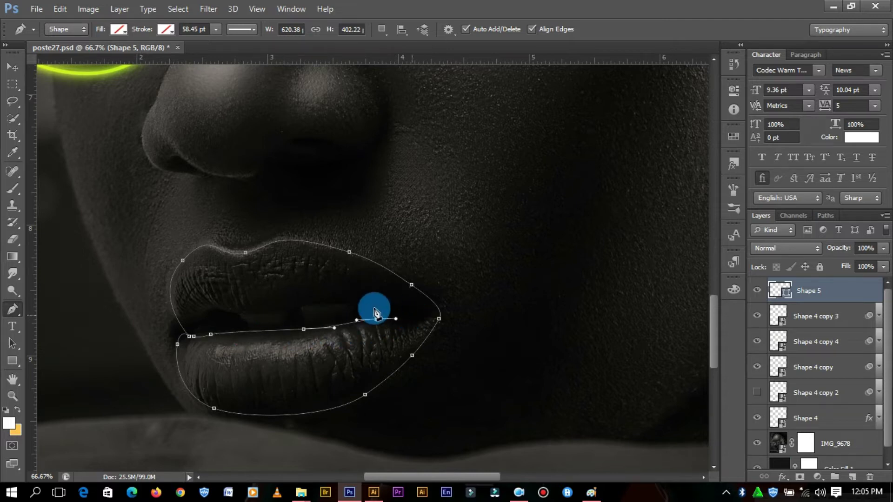
click(276, 315)
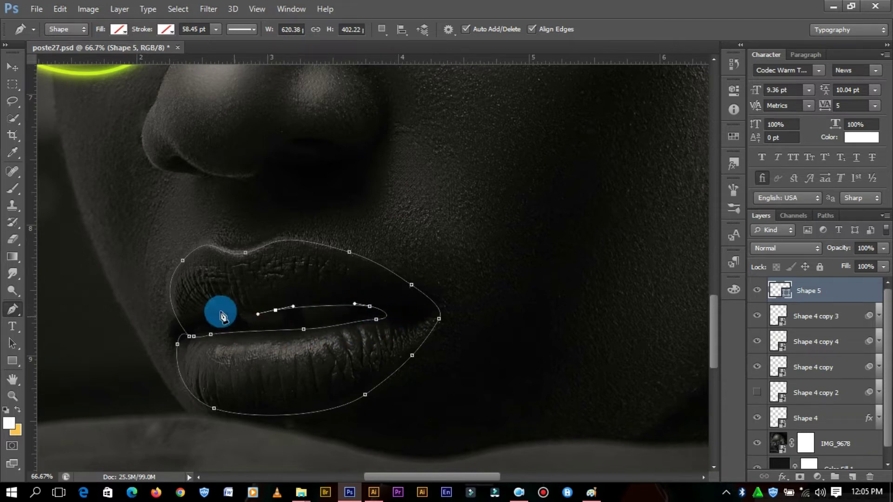
drag(272, 322, 254, 311)
click(196, 338)
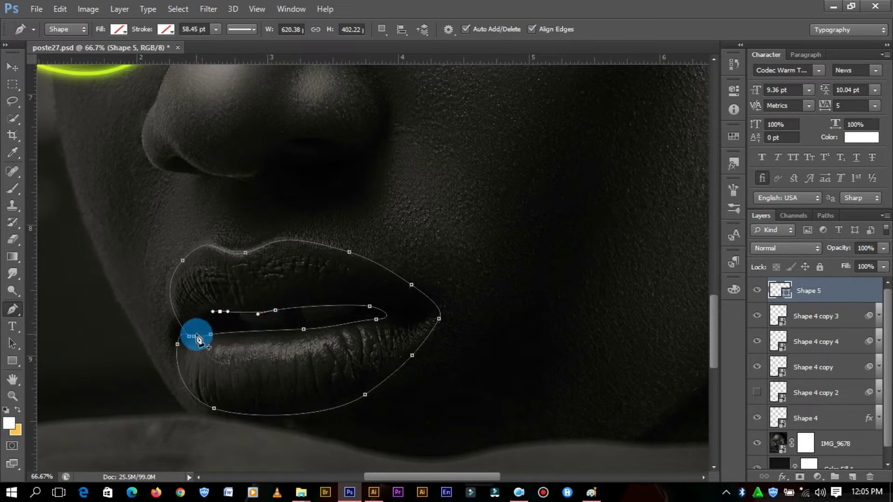
key(Return)
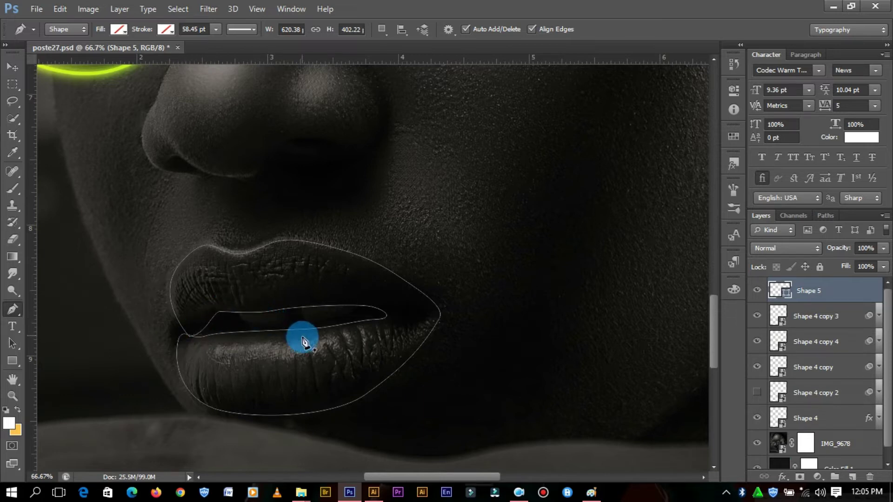
Fill the lip shape white and paste the glasses' gradient layer style onto it.
click(129, 30)
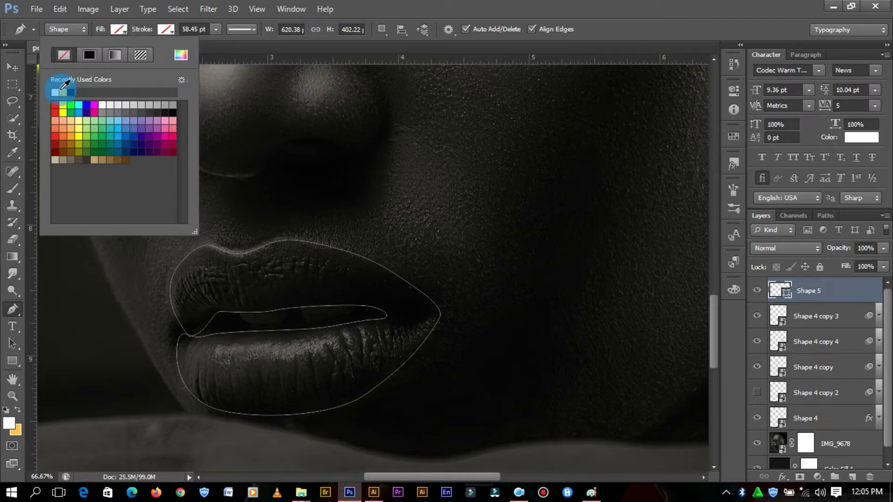
click(56, 92)
click(20, 70)
right_click(815, 424)
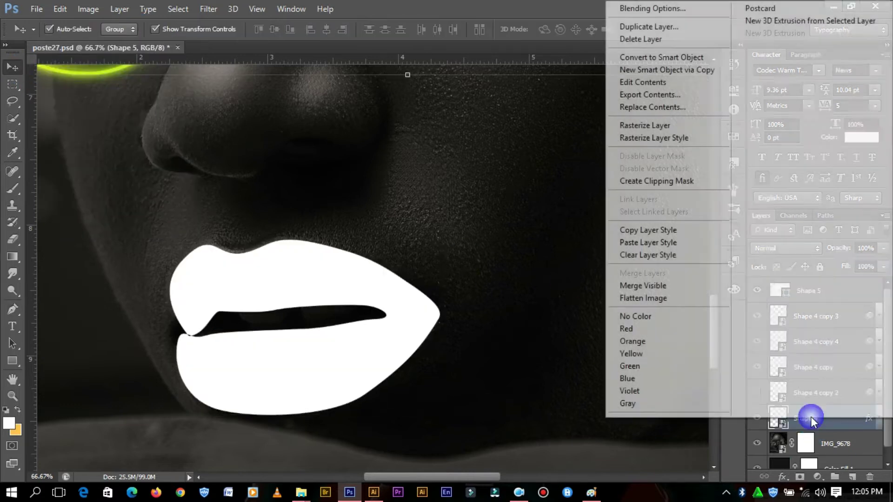
click(648, 229)
right_click(803, 285)
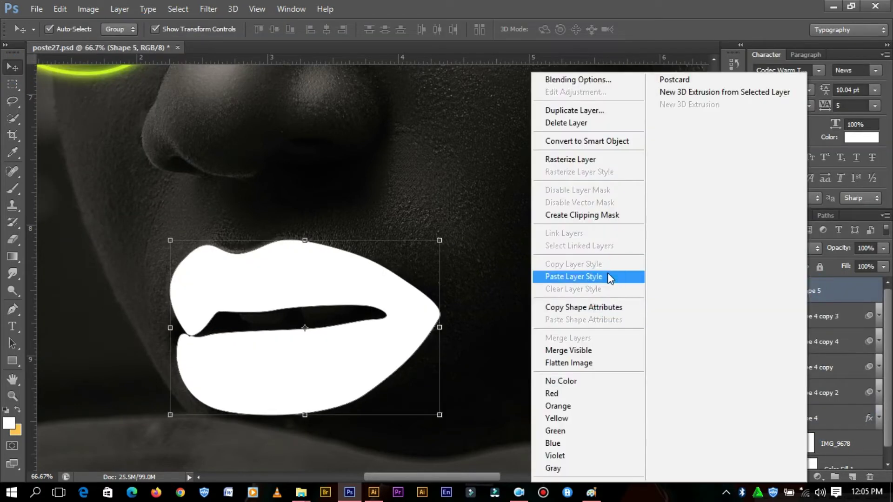
click(608, 277)
Set the lips' Gradient Overlay to a 90° angle and 145% scale.
right_click(828, 295)
click(644, 278)
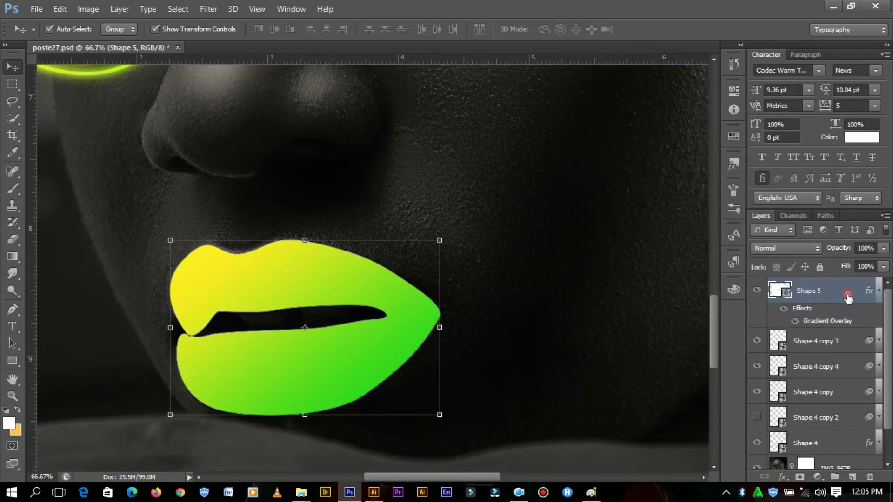
double_click(820, 321)
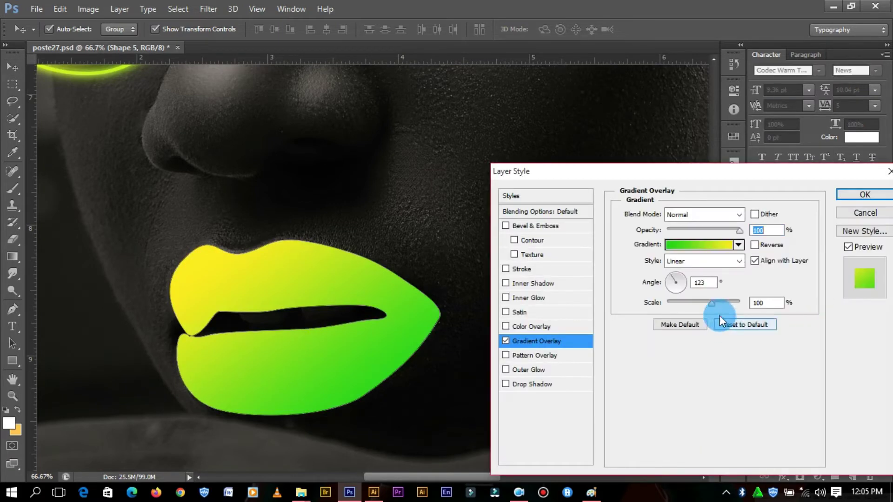
click(675, 278)
click(676, 277)
drag(711, 303, 738, 302)
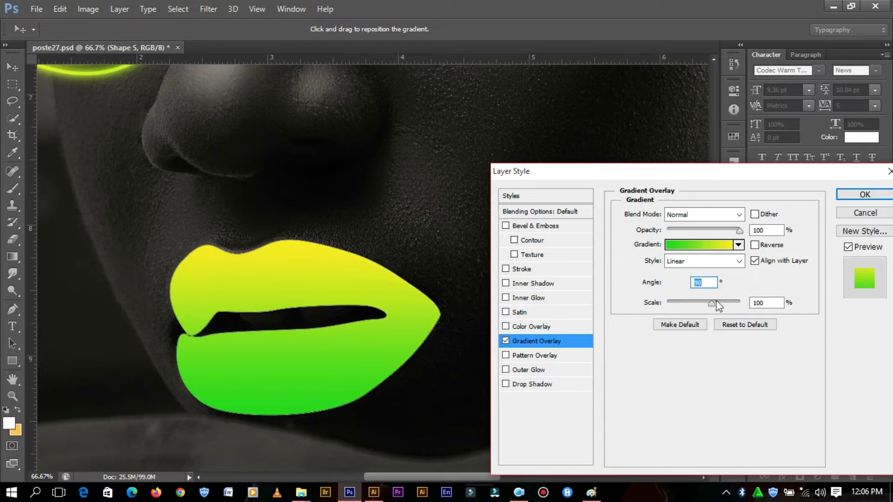
drag(324, 310, 327, 326)
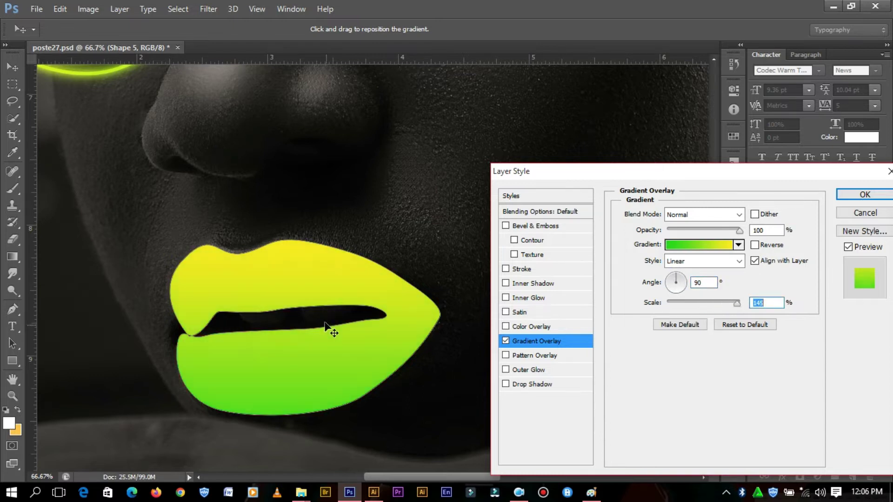
click(865, 194)
Convert the lip shape to a Smart Object and set its blend mode to Overlay.
right_click(812, 290)
click(557, 141)
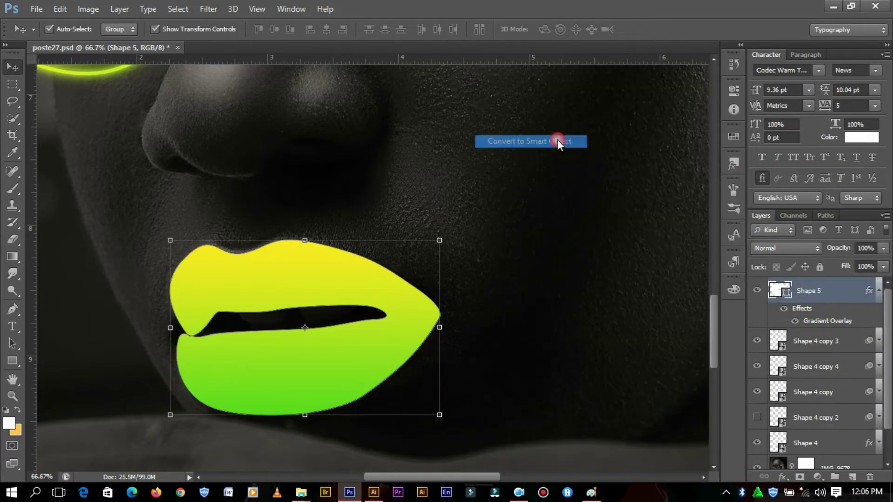
click(786, 248)
click(786, 193)
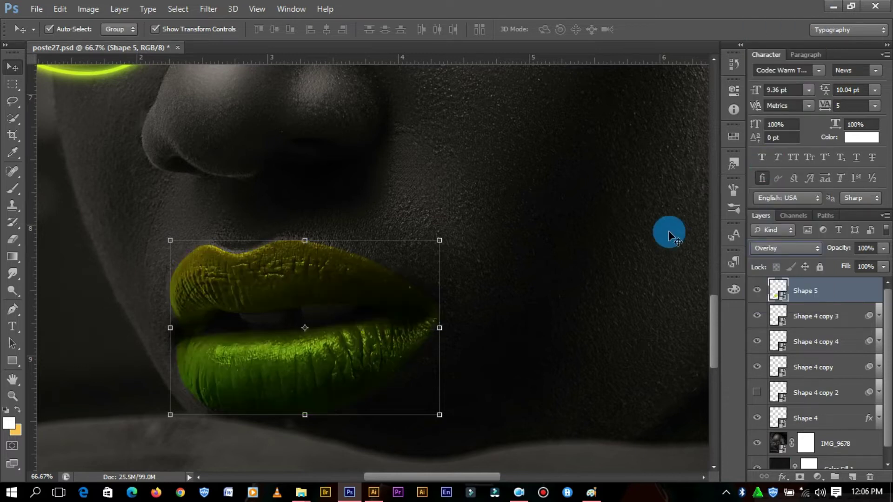
key(ctrl+minus)
key(ctrl+minus)
key(ctrl+minus)
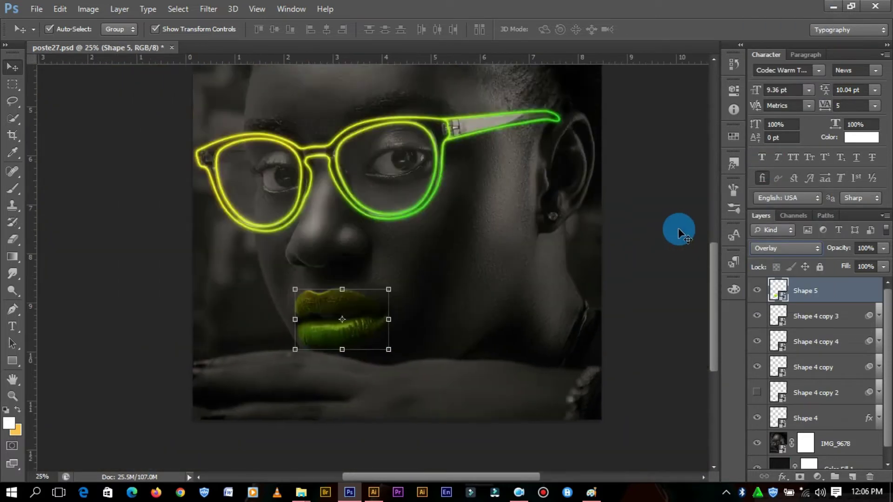
Duplicate the lips layer and lower the copy's fill to about half.
scroll(678, 228, up, 5)
click(679, 227)
drag(713, 233, 710, 258)
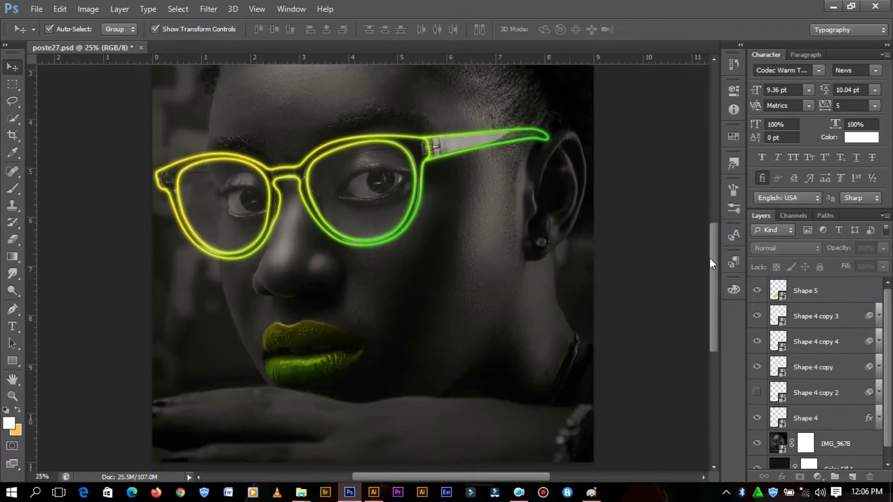
click(416, 352)
drag(822, 294, 836, 282)
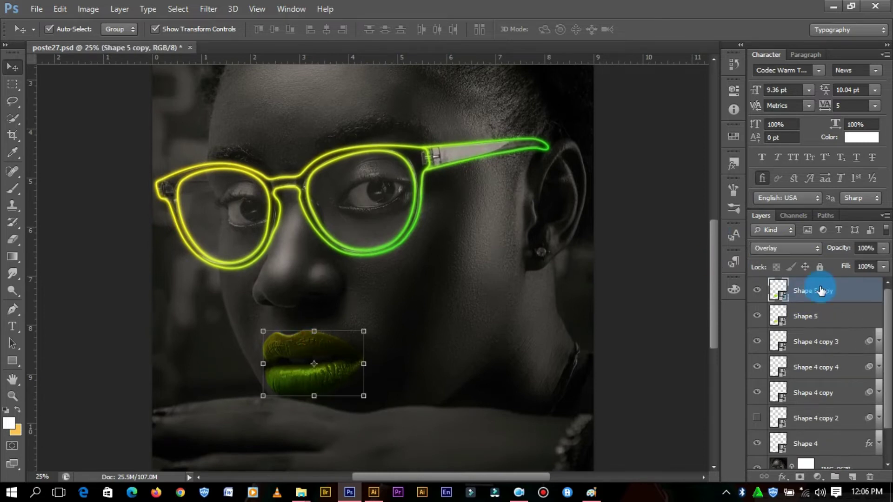
click(885, 267)
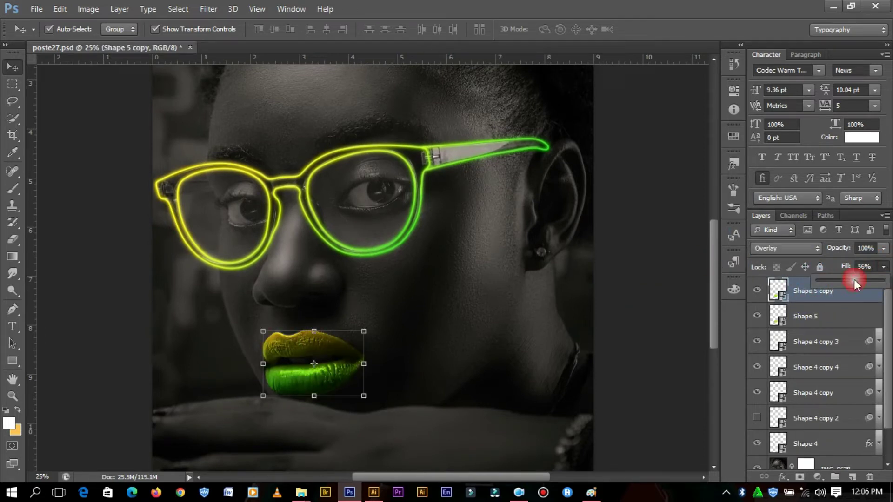
click(658, 245)
key(ctrl+minus)
Add a Hue/Saturation adjustment shifting the glasses and lips toward green-blue.
click(829, 290)
click(817, 476)
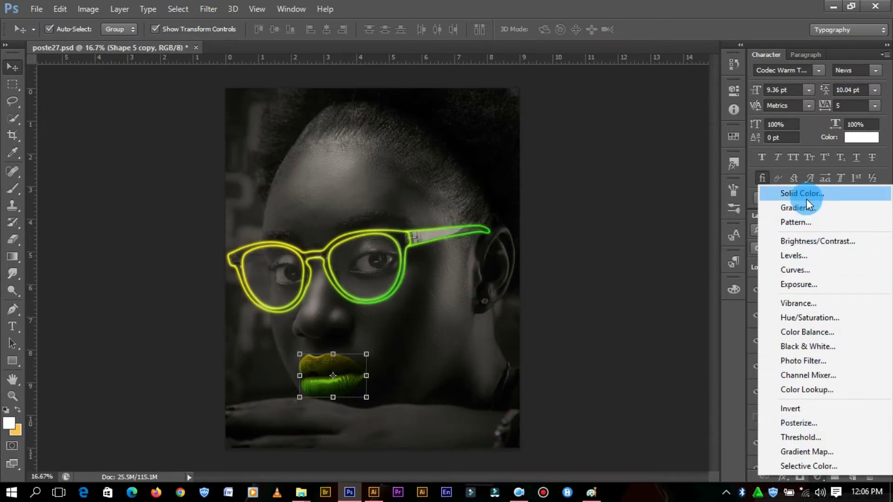
click(809, 317)
drag(657, 171, 682, 172)
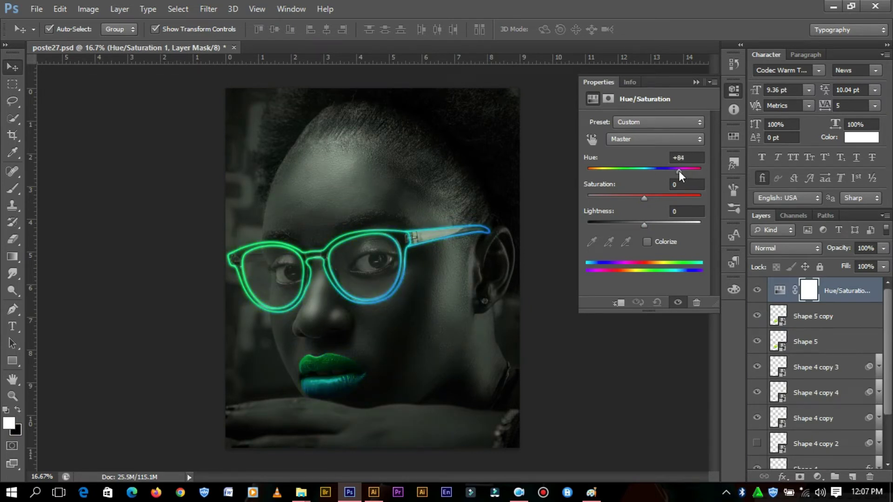
click(682, 170)
click(693, 84)
click(628, 172)
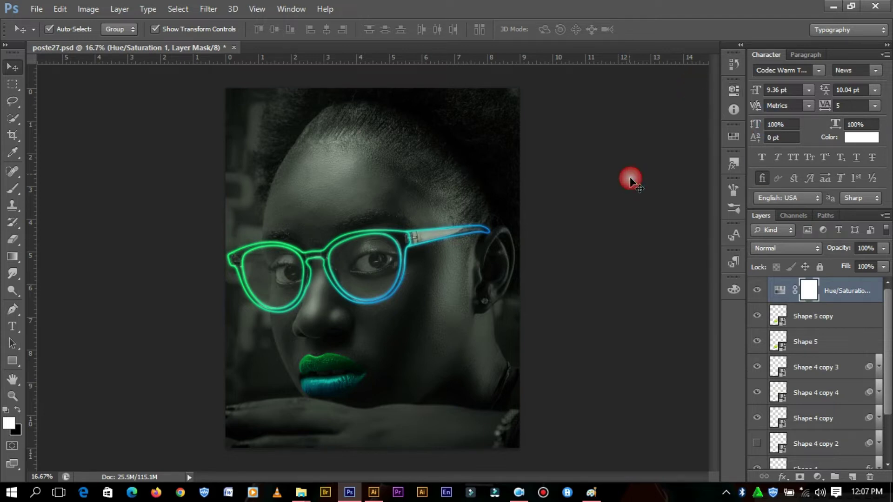
Create Layer 1 above the Shape 5 lips and set the Brush to 191 px.
key(ctrl+plus)
click(319, 409)
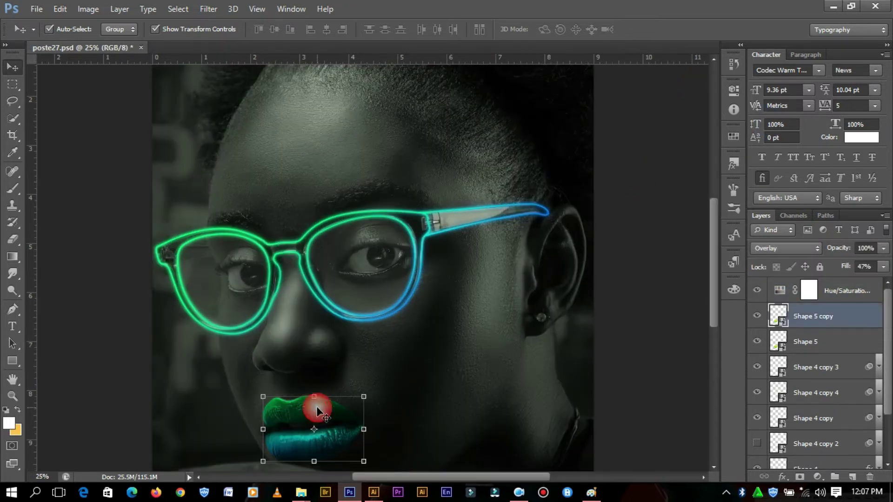
click(807, 342)
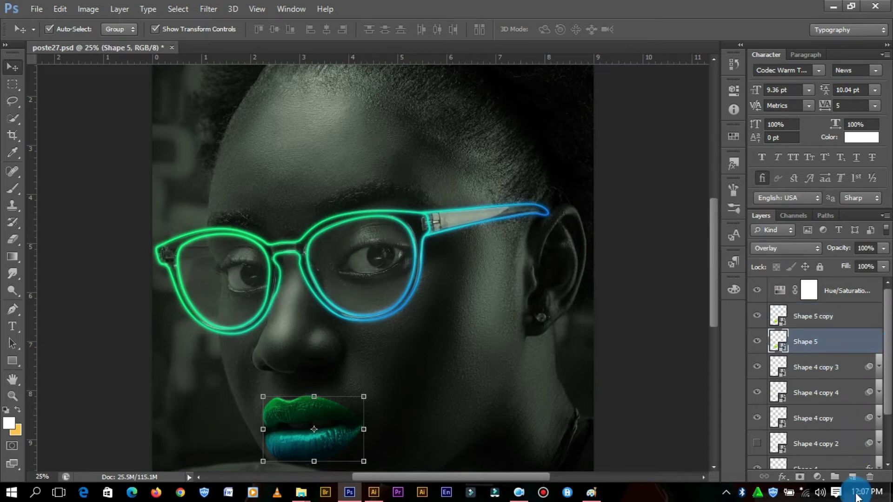
key(ctrl+shift+alt+n)
click(15, 189)
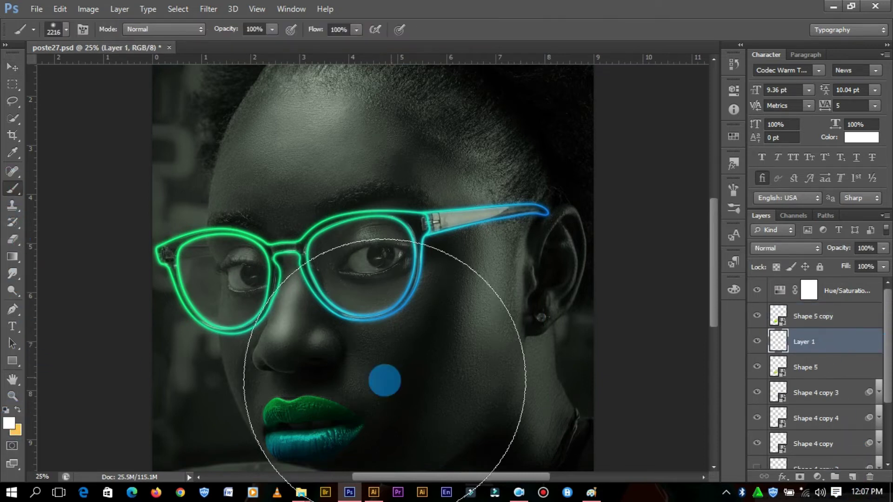
right_click(386, 381)
drag(455, 342, 441, 343)
Give the Shape 5 lips layer a teal Color Overlay effect.
click(15, 71)
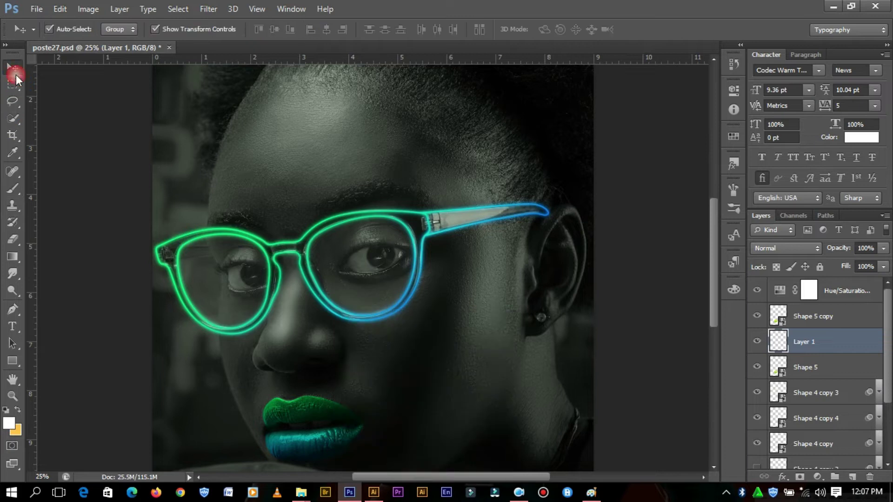
click(809, 367)
click(783, 477)
click(714, 281)
click(759, 214)
click(837, 256)
click(865, 194)
Duplicate Shape 5, give the copy a white Color Overlay, and convert it to a smart object.
mouse_move(833, 371)
mouse_down()
mouse_move(821, 354)
mouse_move(811, 358)
mouse_up()
click(783, 477)
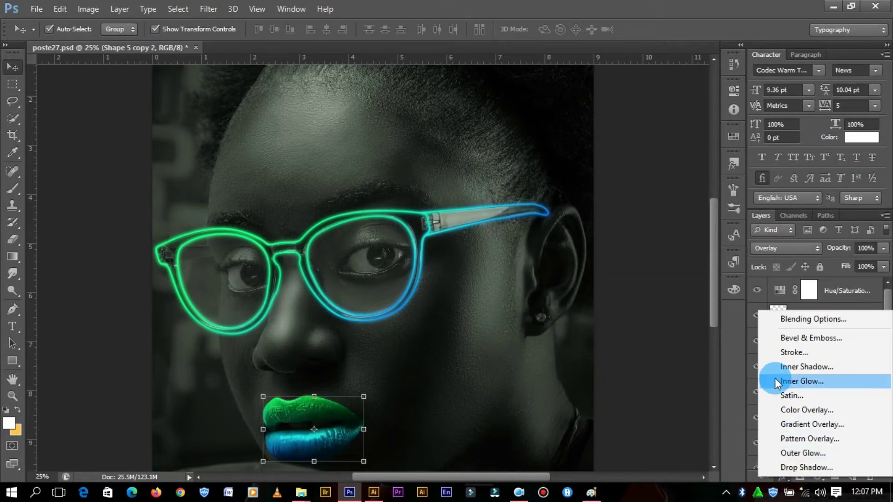
click(799, 411)
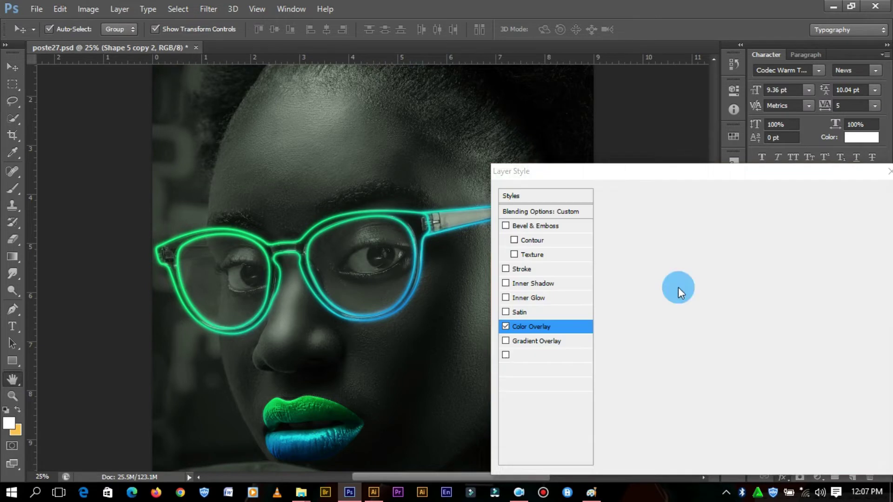
click(759, 215)
click(477, 233)
click(837, 256)
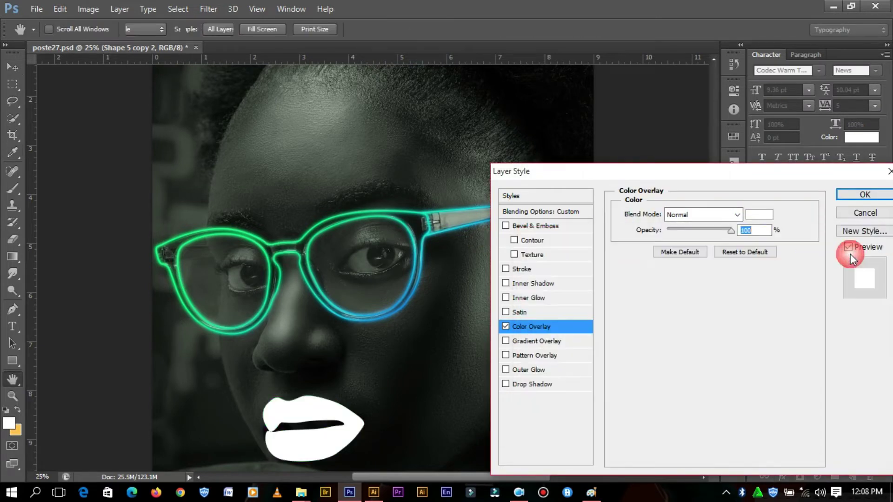
click(865, 195)
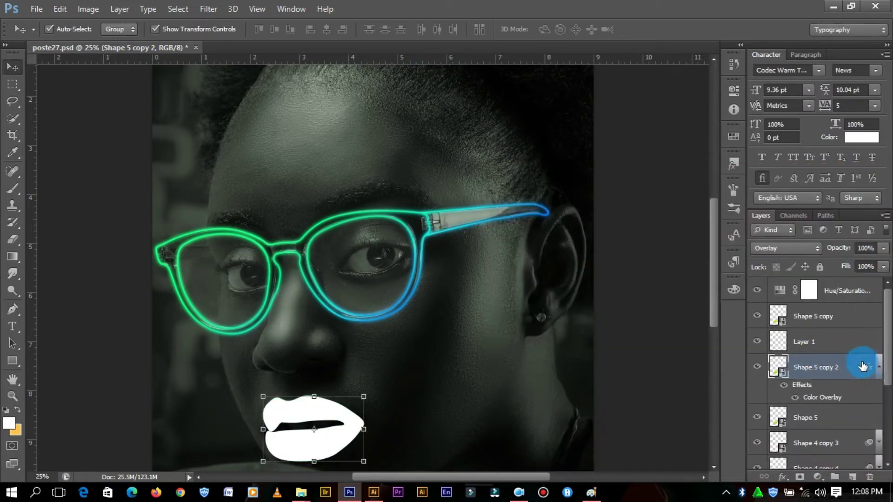
right_click(863, 366)
click(618, 147)
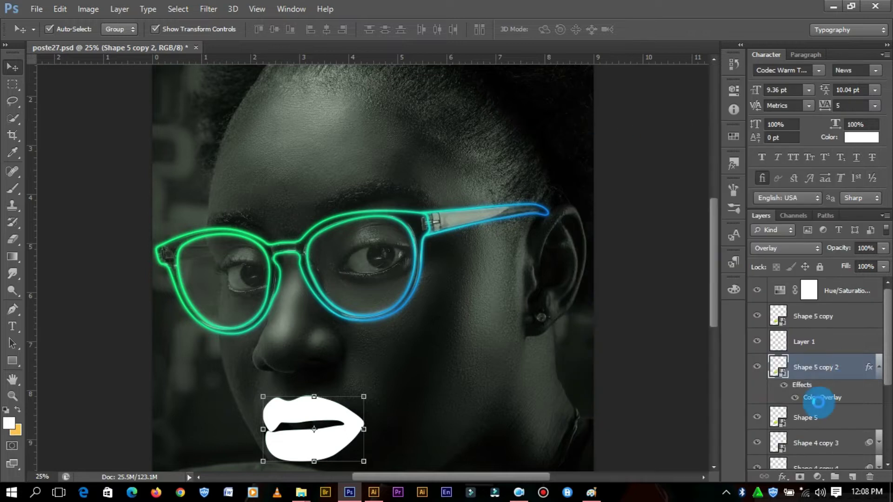
Add a layer mask to Shape 5 copy 2 and set its blend mode to Normal.
click(799, 479)
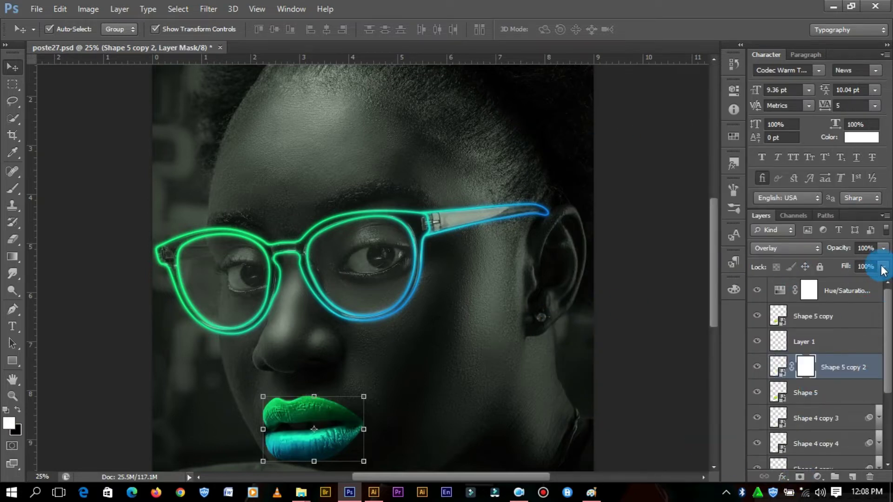
click(786, 248)
click(767, 5)
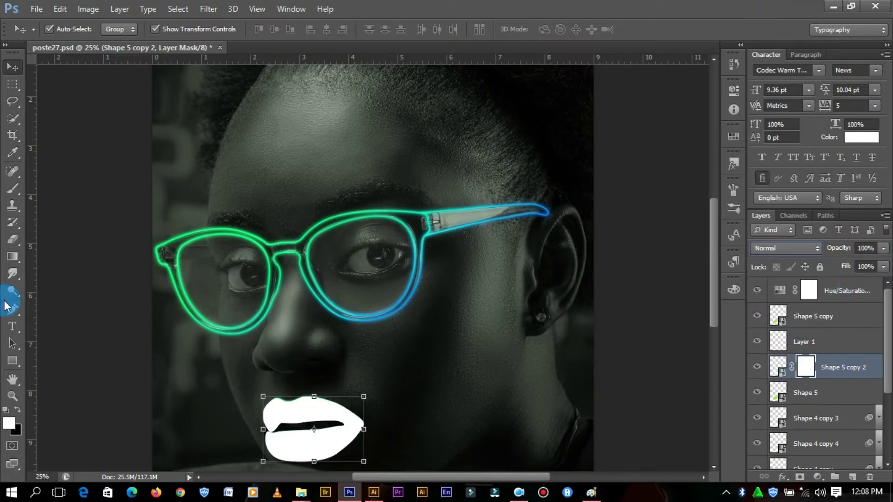
Erase most of the white lips on the mask with a soft eraser of about 319 px.
key(e)
right_click(559, 332)
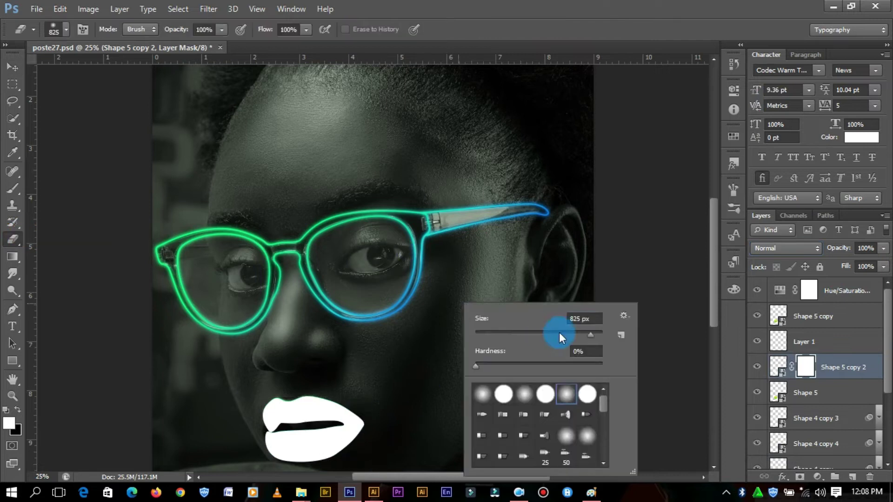
click(317, 477)
drag(309, 463, 529, 309)
key(ctrl+minus)
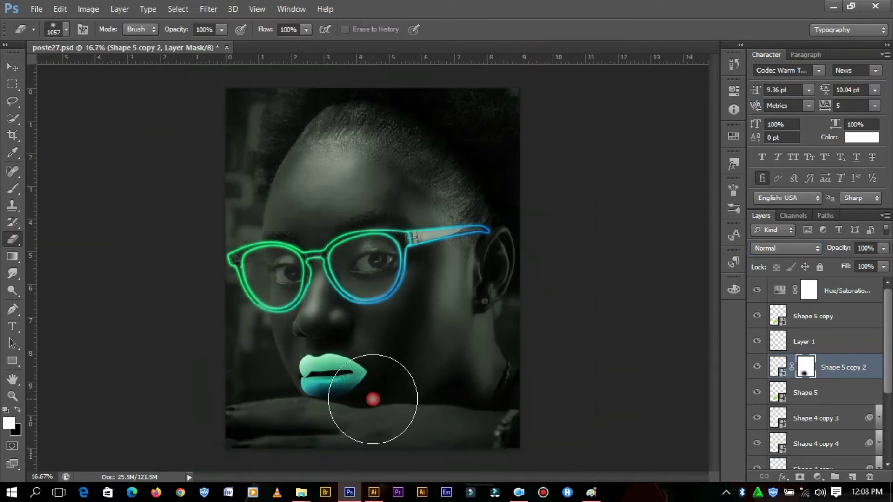
drag(372, 399, 313, 413)
right_click(521, 320)
drag(617, 347, 579, 342)
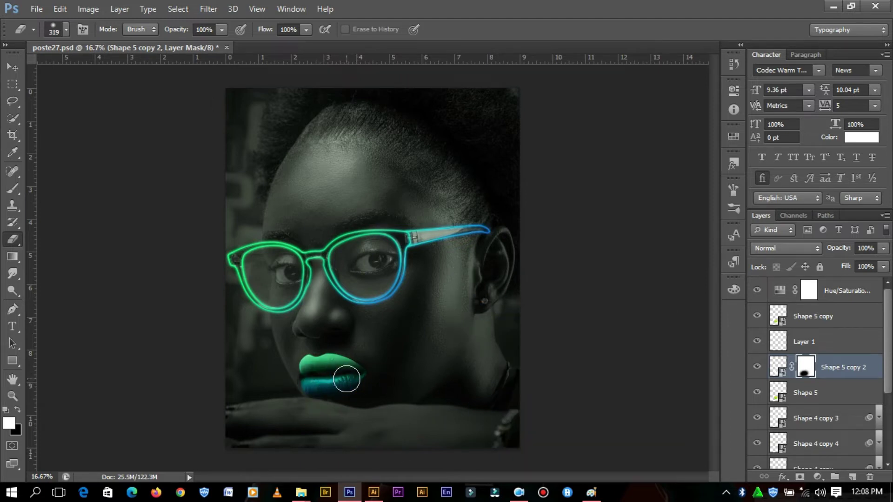
click(13, 67)
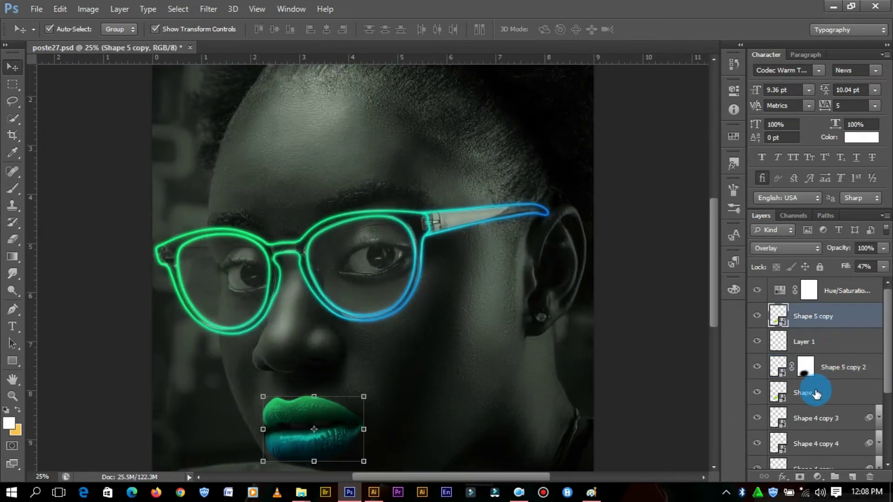
Squash the selected lip layers slightly from the top with Free Transform.
shift+click(817, 394)
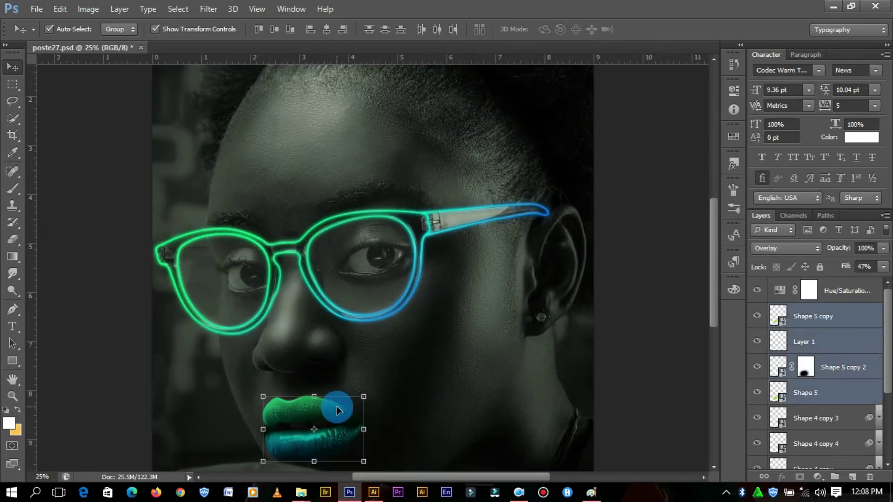
key(ctrl+t)
drag(314, 397, 318, 392)
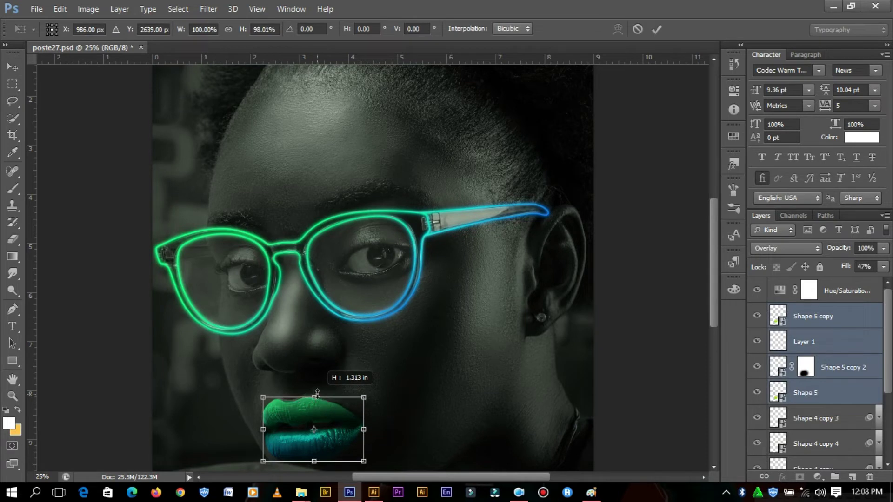
click(656, 29)
click(657, 151)
key(ctrl+minus)
key(ctrl+plus)
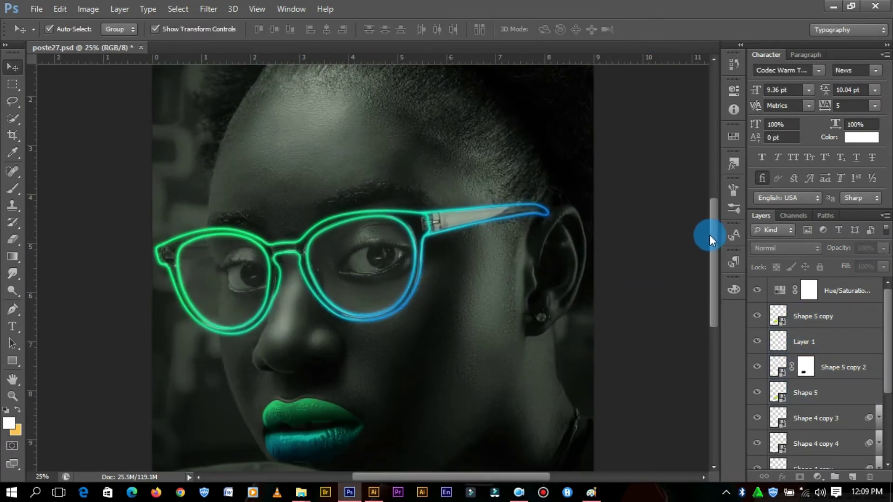
key(ctrl+z)
Resize the lip layers again to about 97% height, then select the Shape 5 copy layer for erasing.
key(ctrl+plus)
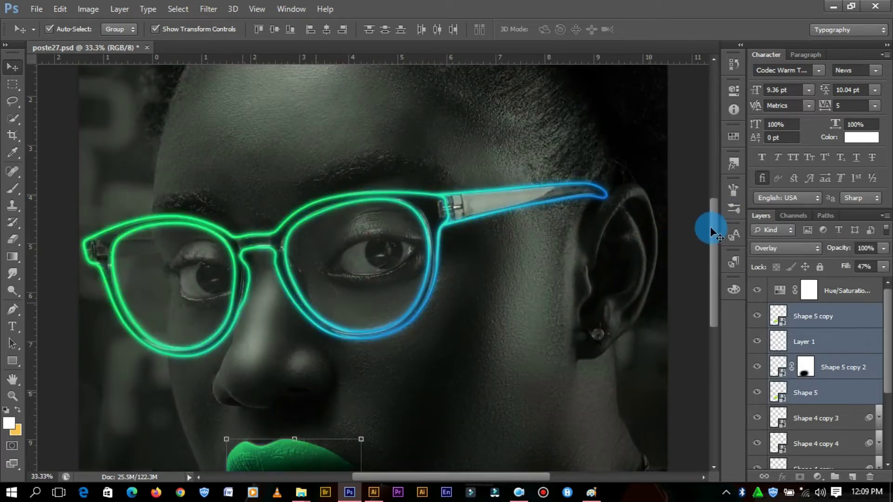
drag(714, 231, 714, 297)
click(288, 206)
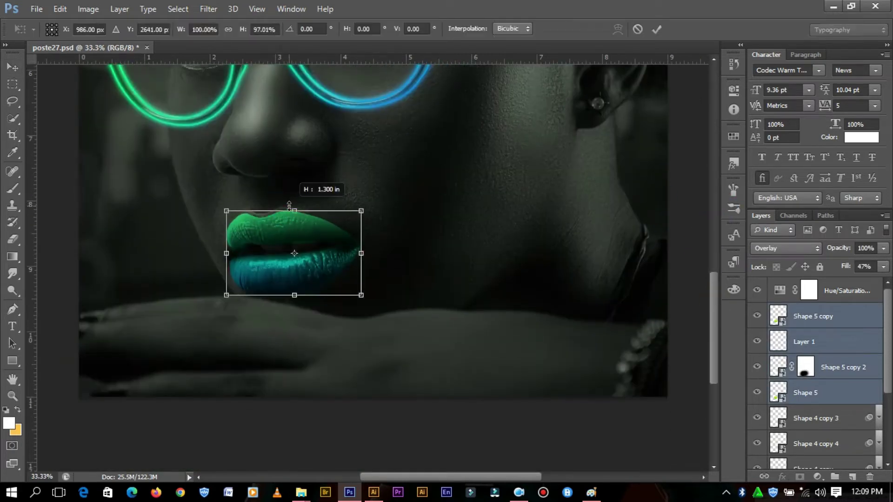
click(655, 28)
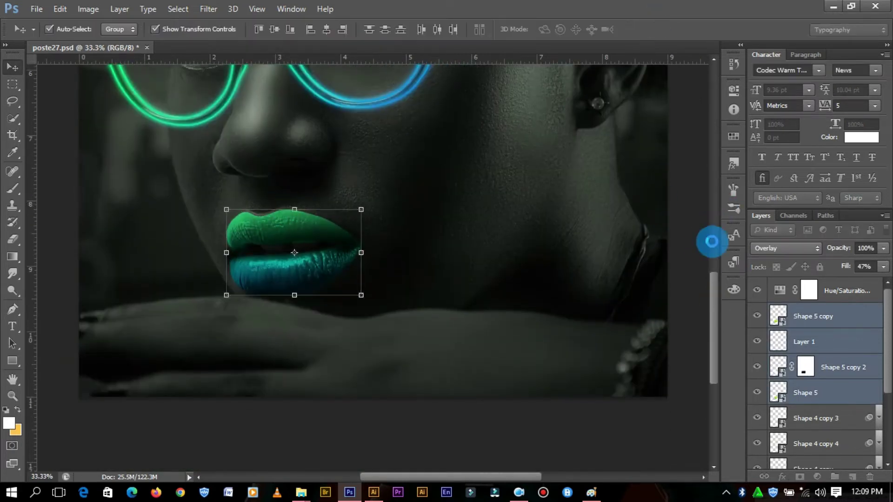
click(699, 193)
scroll(715, 284, up, 3)
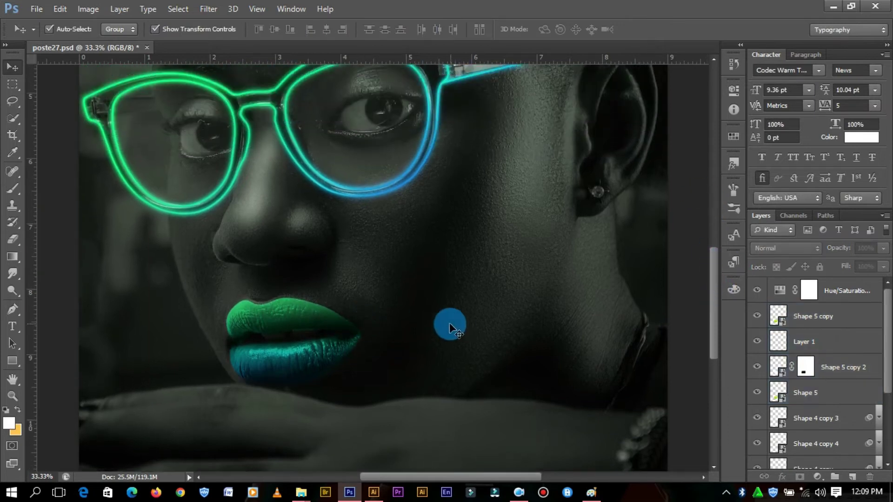
click(456, 322)
scroll(456, 322, down, 2)
scroll(456, 322, up, 2)
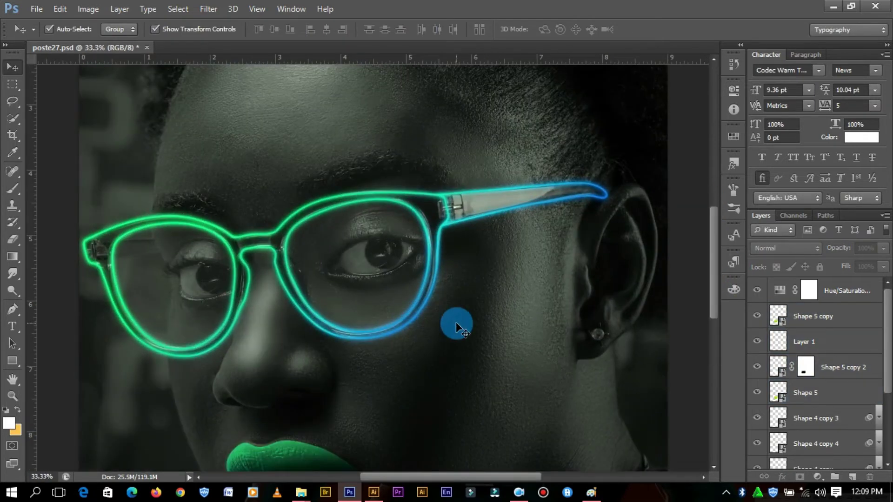
key(e)
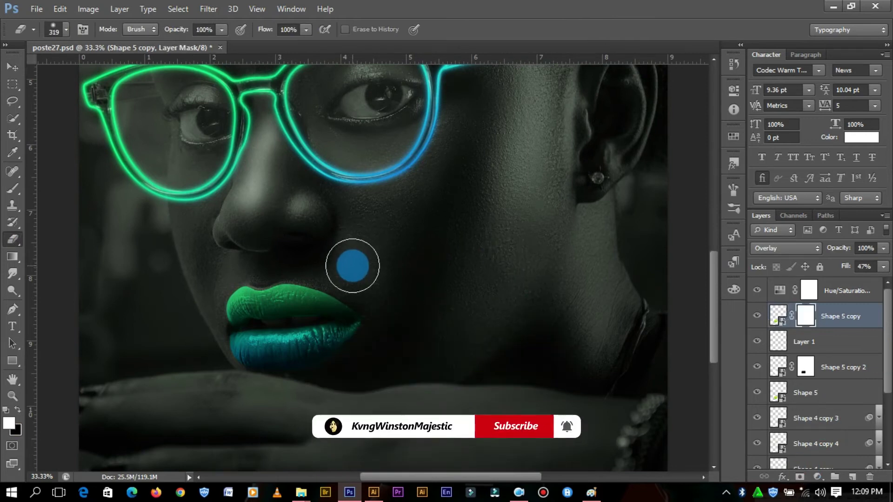
Shrink the eraser to about 197 px and add a layer mask to Shape 5.
right_click(404, 259)
drag(516, 286, 529, 302)
key(Return)
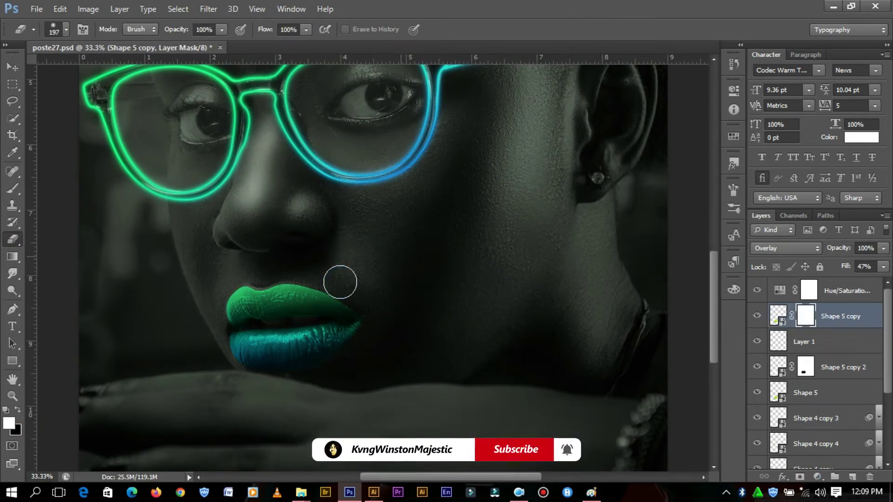
click(806, 393)
click(799, 477)
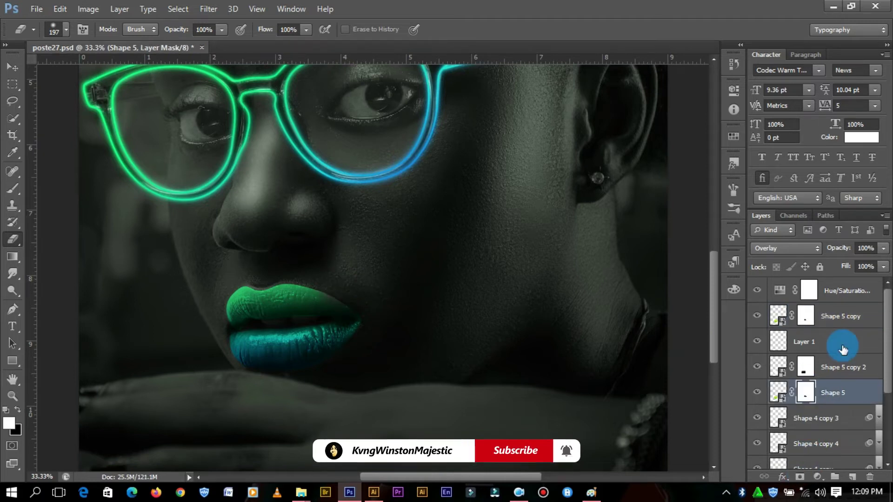
Refine the Shape 5 and Shape 5 copy 2 masks with brush and eraser around the lips.
click(805, 367)
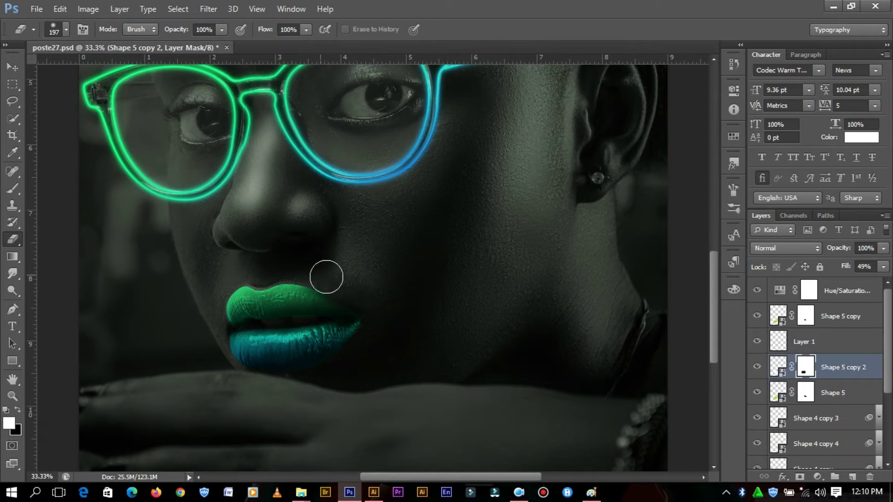
key(ctrl+minus)
key(ctrl+minus)
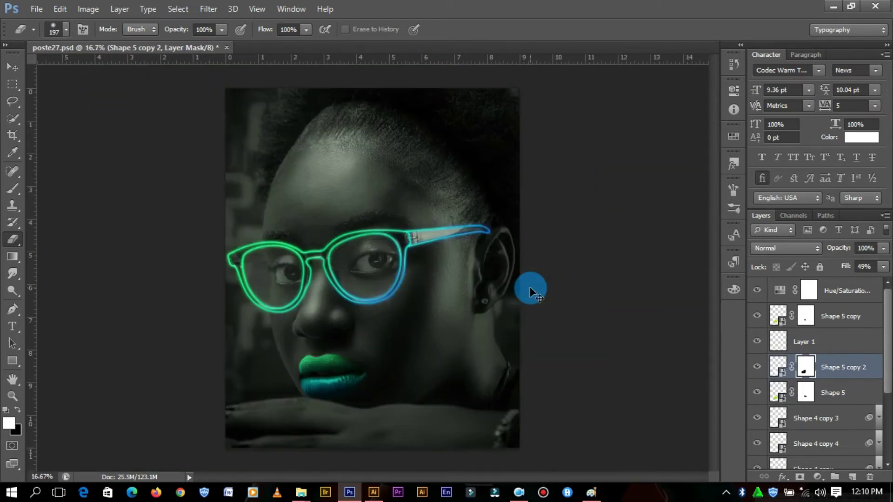
key(ctrl+plus)
click(872, 392)
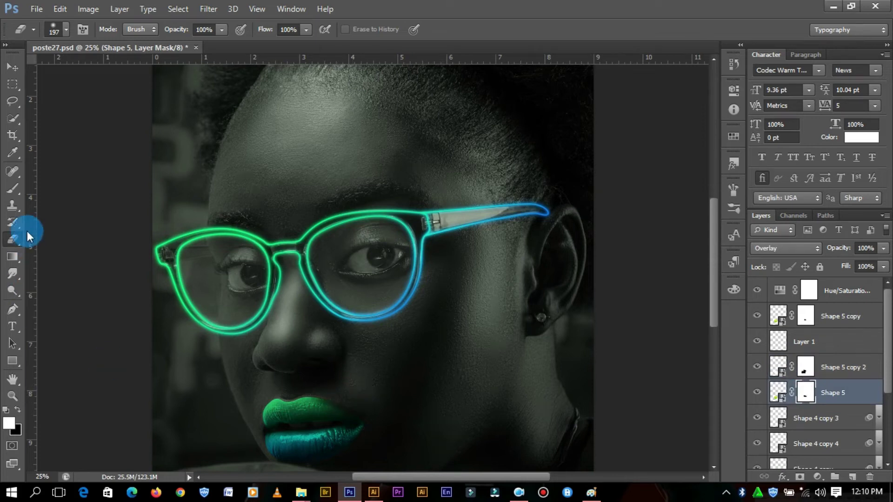
key(b)
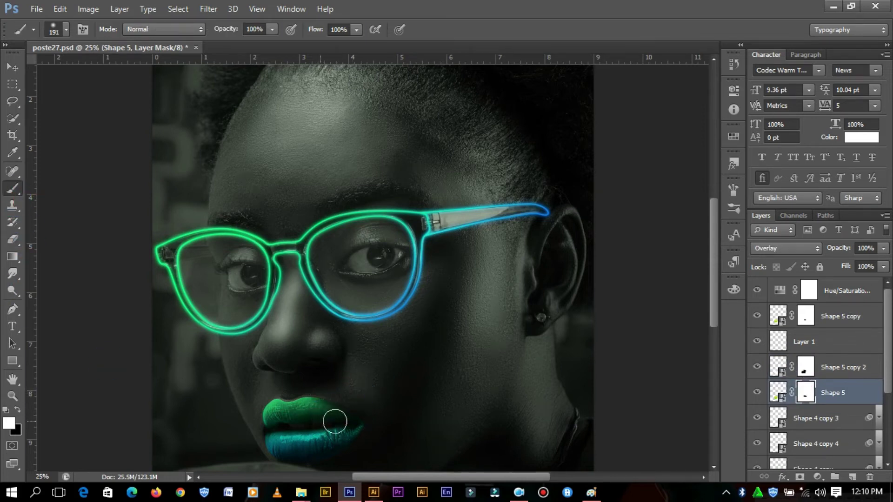
key(alt+bracketright)
key(e)
click(866, 310)
click(803, 372)
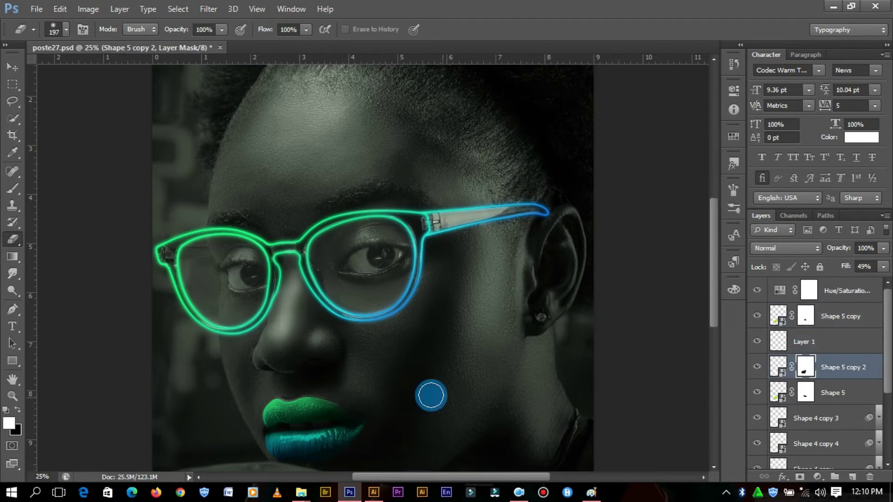
Select the IMG_9678 photo layer with the Move tool.
key(v)
scroll(714, 320, down, 3)
scroll(823, 373, down, 3)
click(832, 427)
Add a Hue/Saturation adjustment layer with the hue shifted to -90.
click(817, 477)
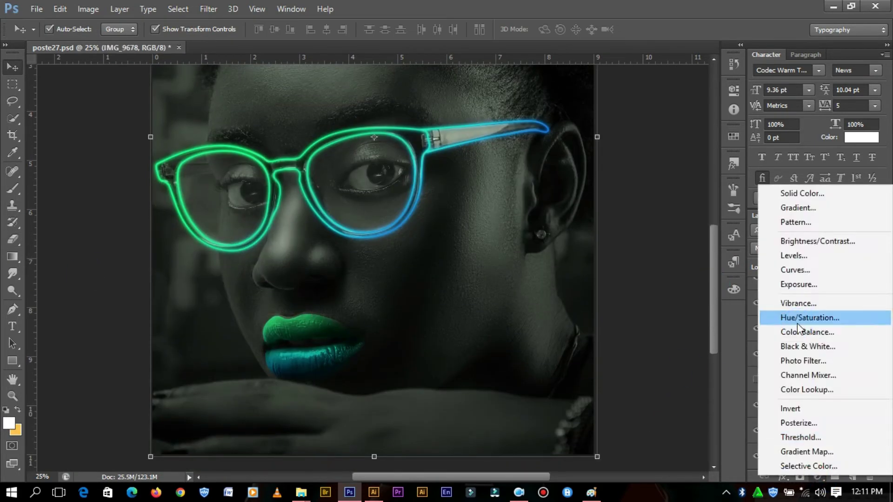
click(797, 321)
drag(606, 170, 608, 170)
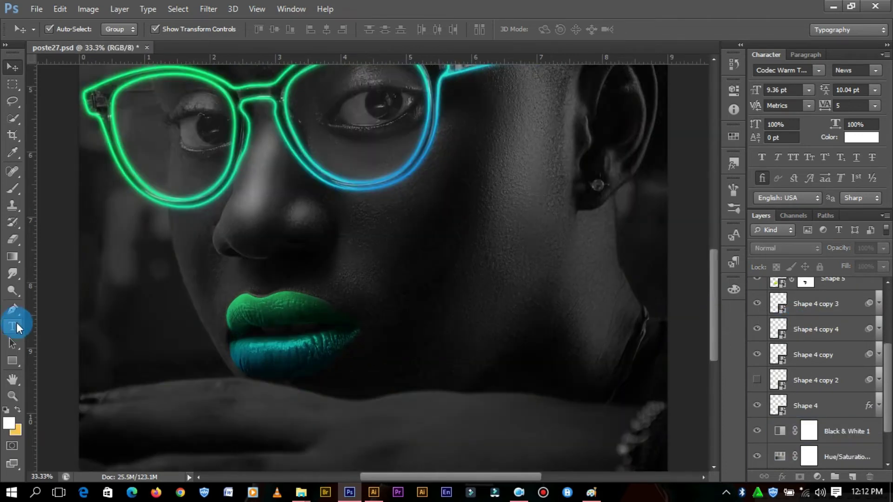
click(399, 317)
Type 'Glow' below the lips in the AnderfontFree font.
click(428, 346)
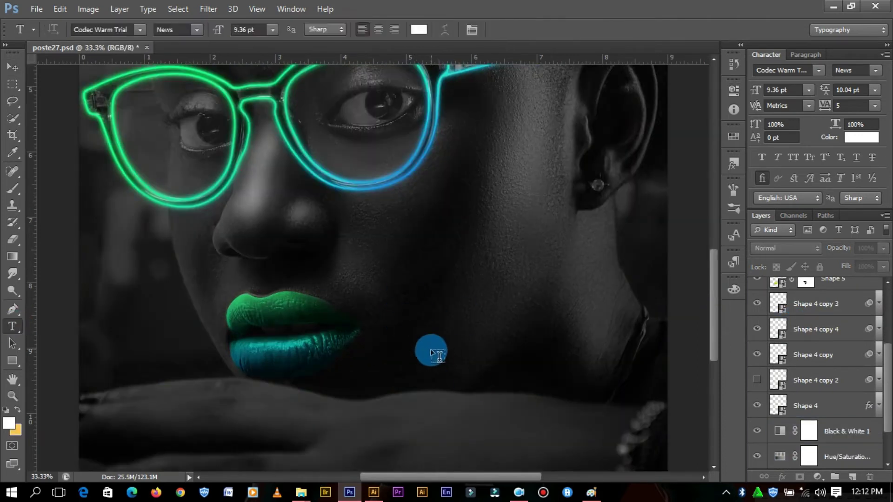
text(Glow)
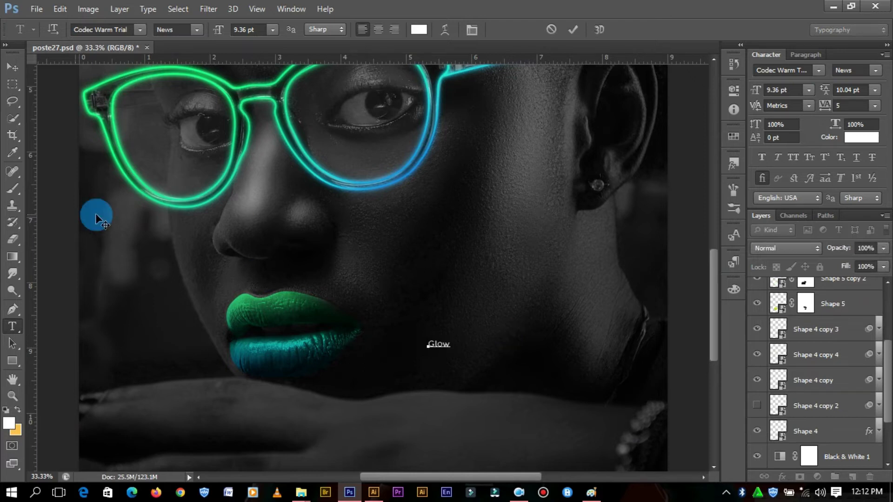
click(13, 67)
text(Ande)
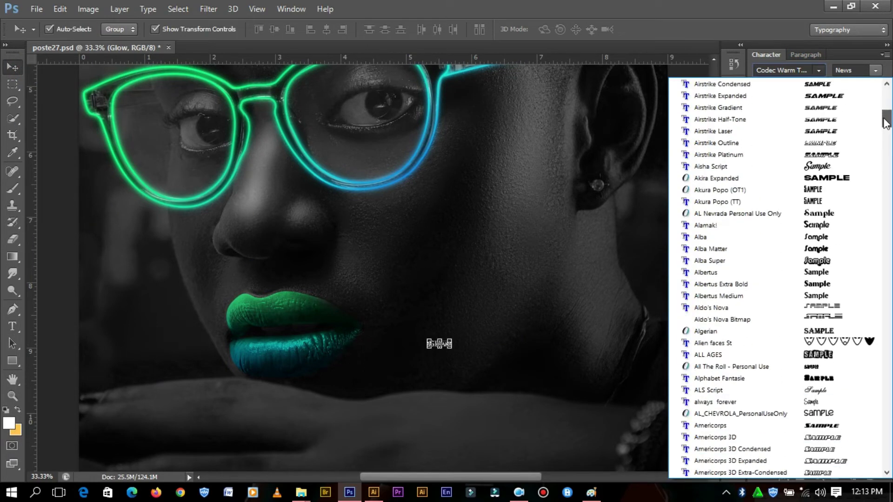
click(475, 350)
Scale the Glow text up much larger and place it below the lips.
key(ctrl+t)
drag(449, 335, 488, 298)
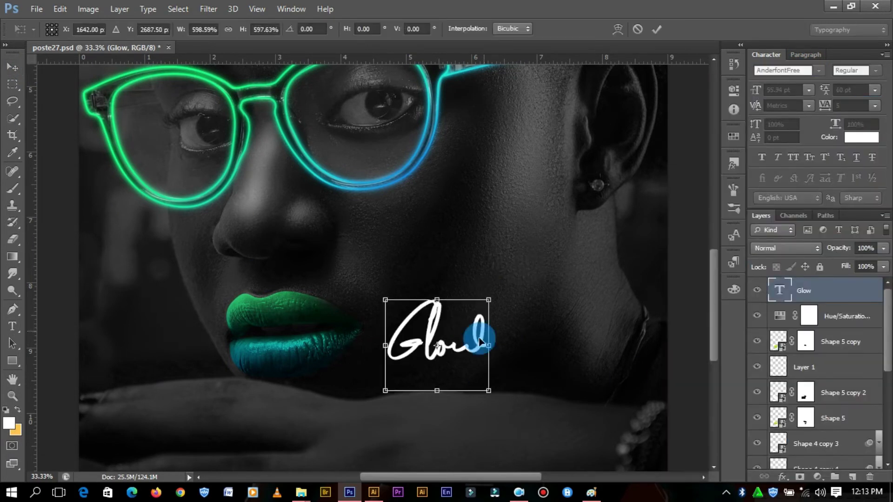
drag(475, 332, 514, 359)
drag(527, 324, 545, 313)
click(657, 29)
key(ctrl+minus)
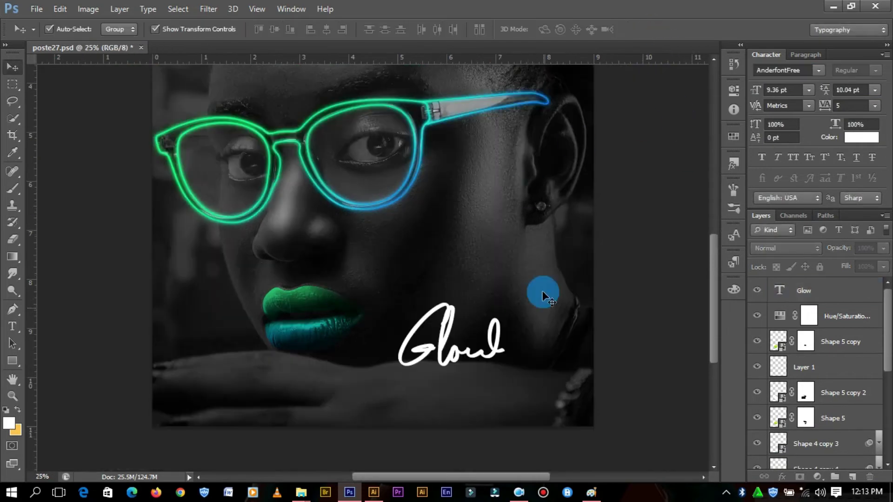
Change the Glow text to a script font starting with 'Th'.
key(t)
double_click(527, 347)
click(781, 70)
text(Thalib DEMO)
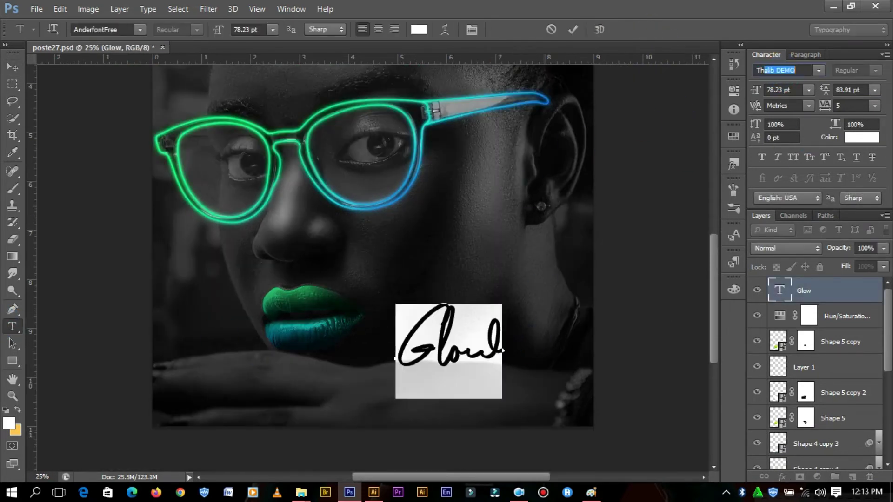
click(554, 263)
Tilt Glow upward about 10° and move its layer below the Hue/Saturation adjustment.
key(v)
mouse_move(519, 319)
mouse_down()
mouse_move(495, 302)
mouse_move(568, 229)
mouse_up()
key(Return)
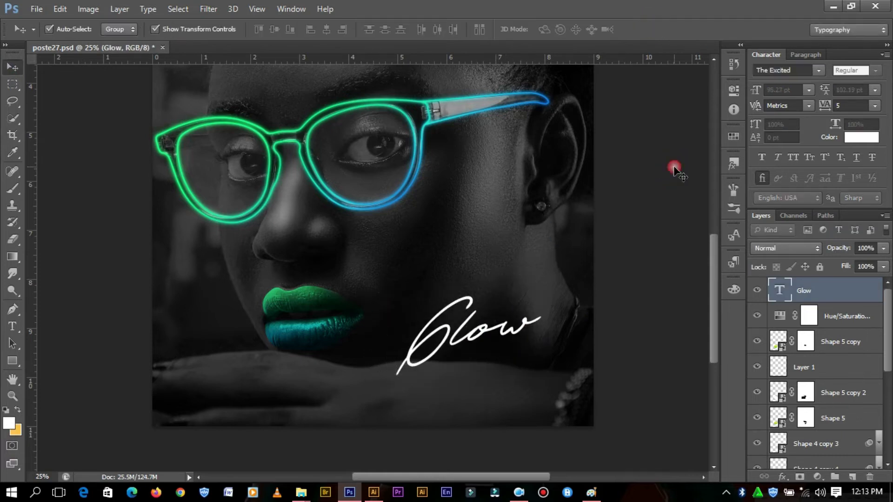
key(ctrl+minus)
click(418, 240)
drag(755, 293, 790, 328)
Paste the copied gradient overlay layer style onto the Glow text.
right_click(800, 317)
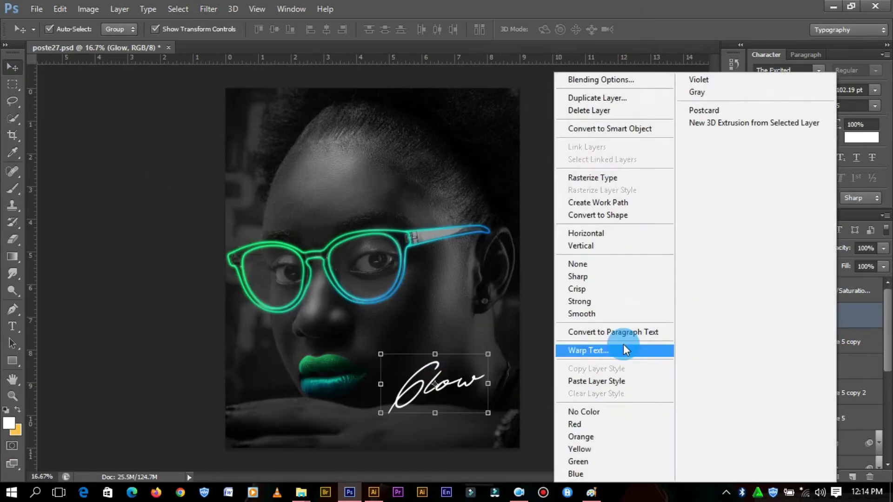
click(640, 352)
click(834, 347)
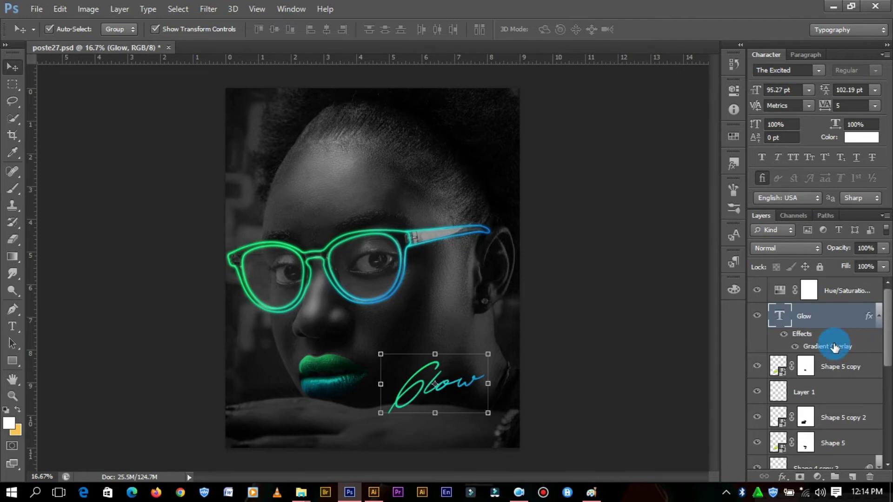
double_click(834, 347)
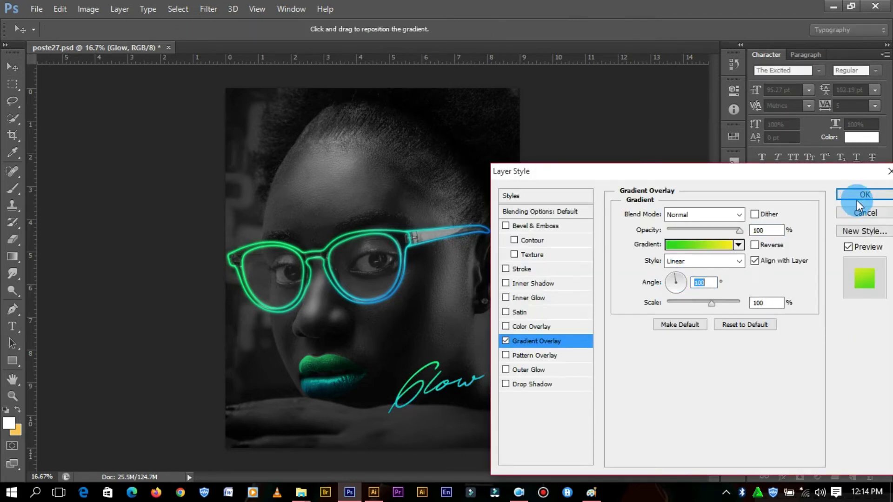
click(858, 197)
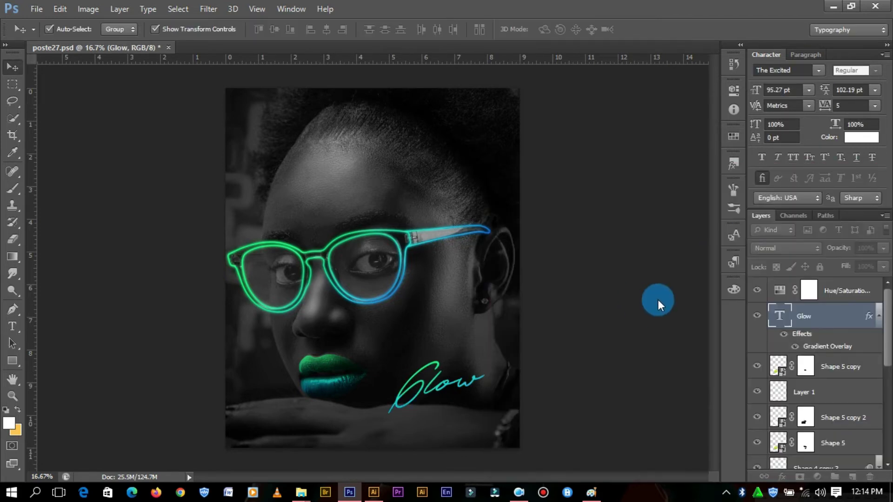
click(866, 316)
Make two rasterized copies of Glow, each softened with Gaussian Blur.
key(ctrl+j)
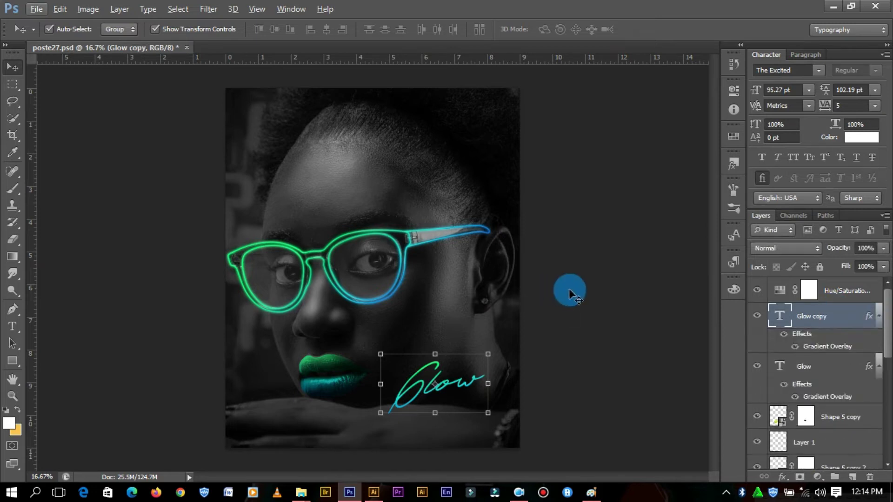
click(209, 9)
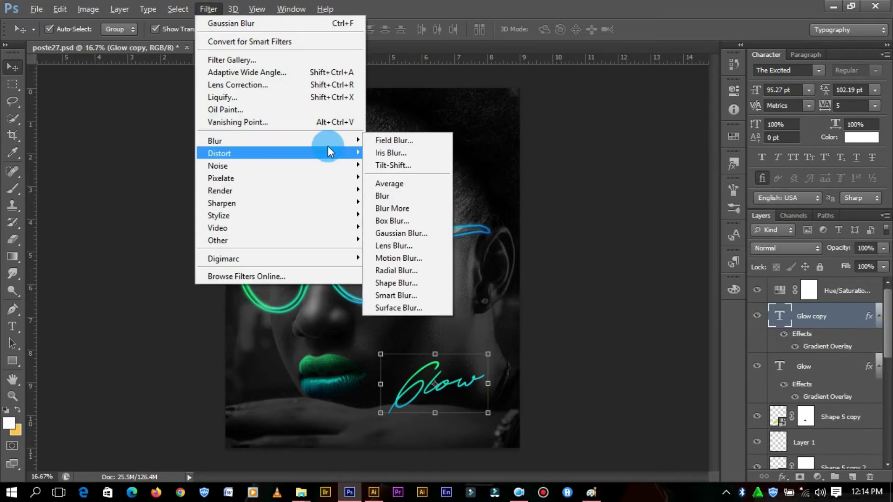
click(404, 205)
key(Return)
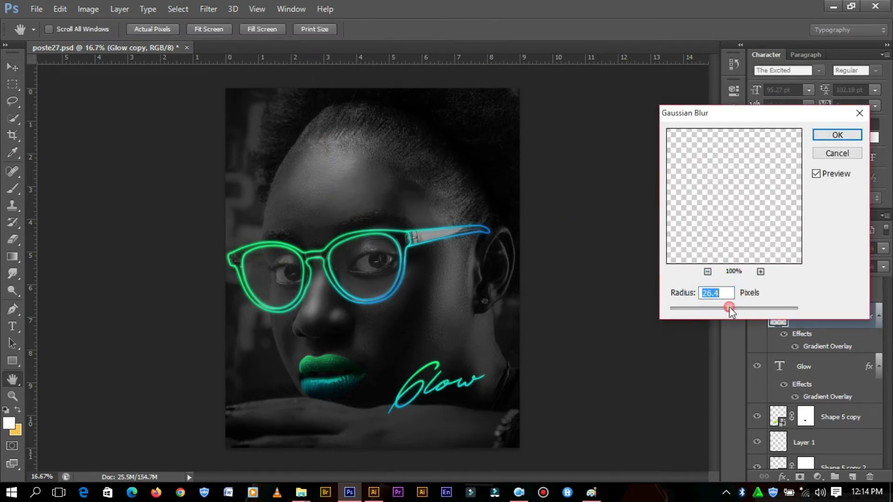
key(Return)
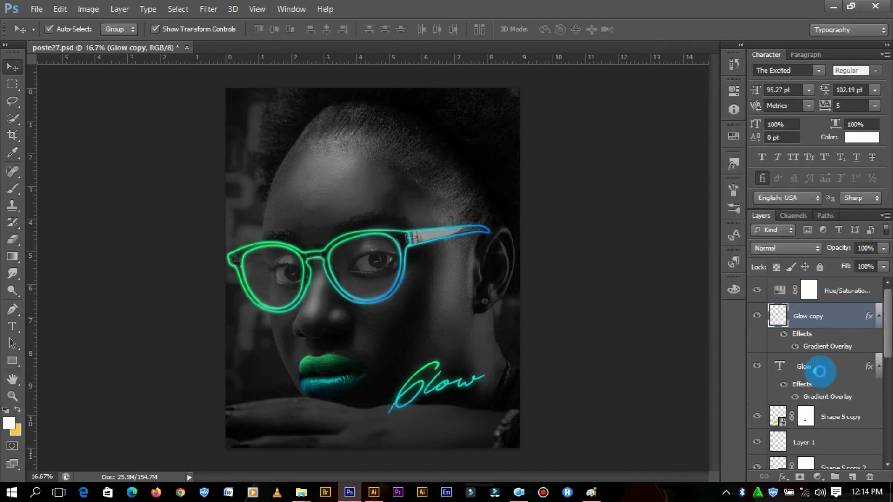
click(823, 374)
key(ctrl+j)
click(209, 9)
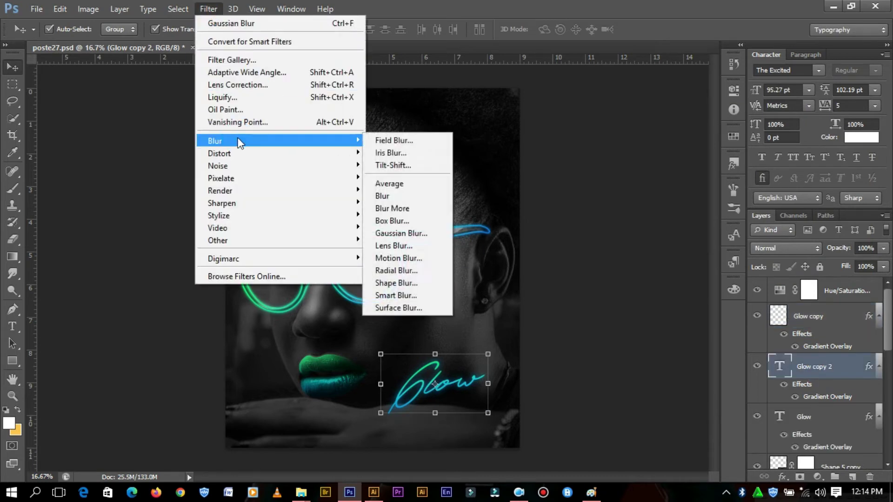
click(401, 233)
click(419, 201)
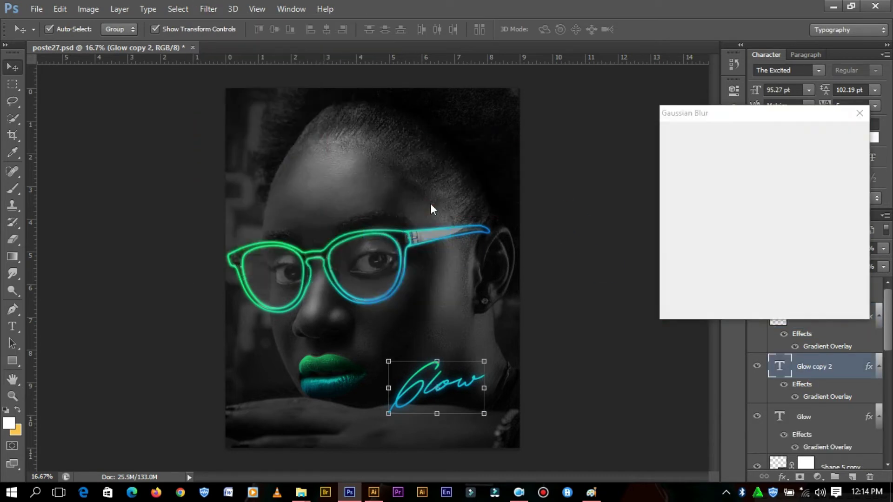
drag(705, 307, 712, 309)
click(837, 134)
Duplicate Glow copy as Glow copy 3 and lower its opacity.
key(ctrl+plus)
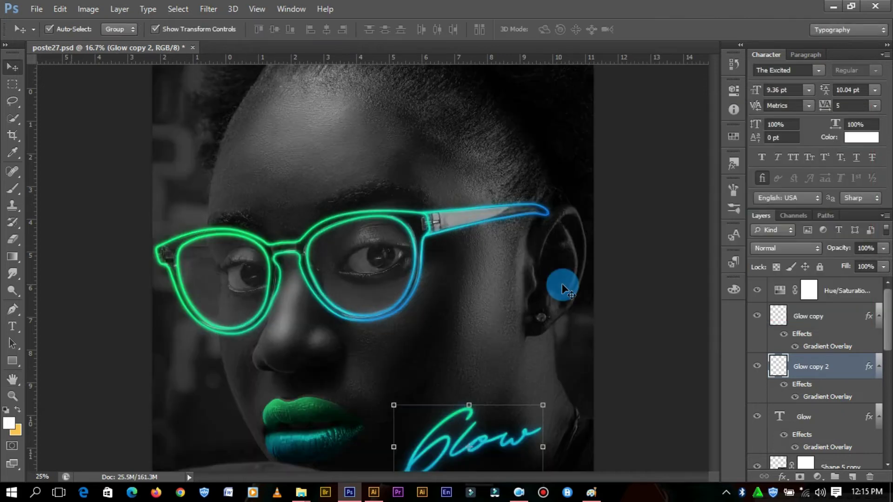
scroll(714, 256, down, 3)
click(817, 396)
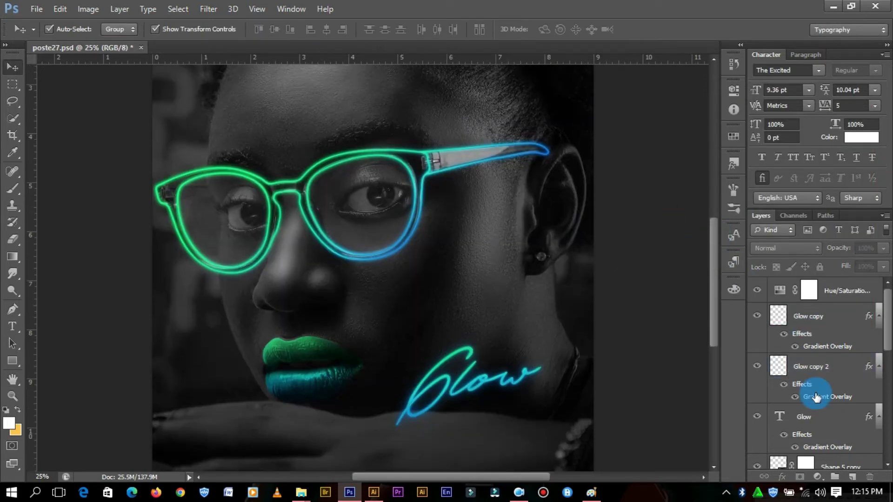
click(817, 316)
key(ctrl+j)
click(882, 267)
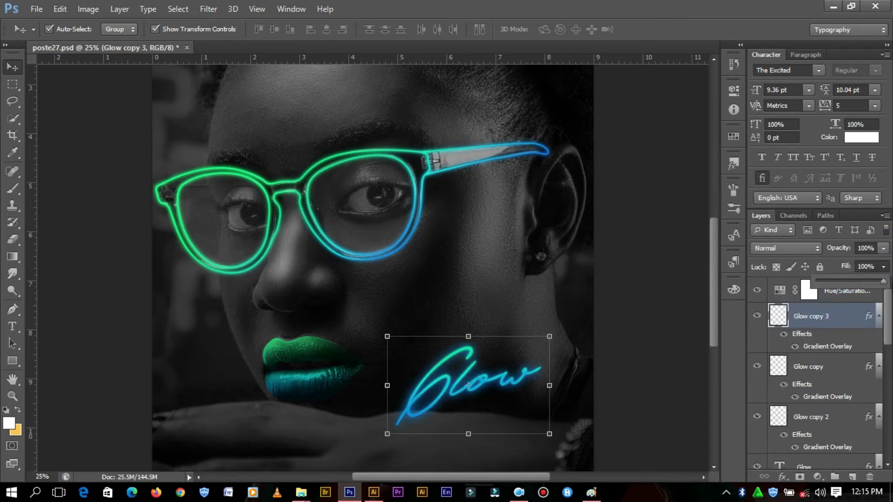
click(640, 279)
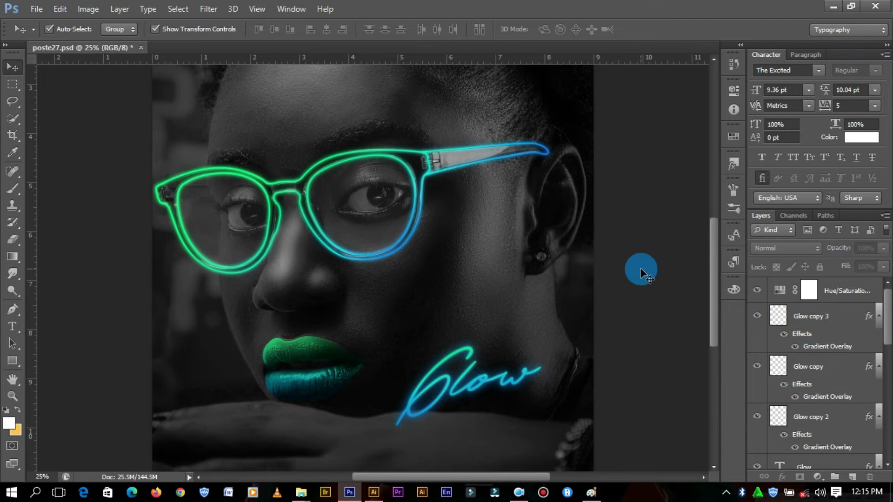
key(ctrl+minus)
key(ctrl+plus)
click(879, 316)
Copy Color Fill 1 above Black & White 1 and set its colour to near black.
click(878, 341)
click(878, 367)
click(843, 395)
scroll(623, 353, down, 2)
key(ctrl+minus)
click(484, 409)
scroll(887, 442, down, 1)
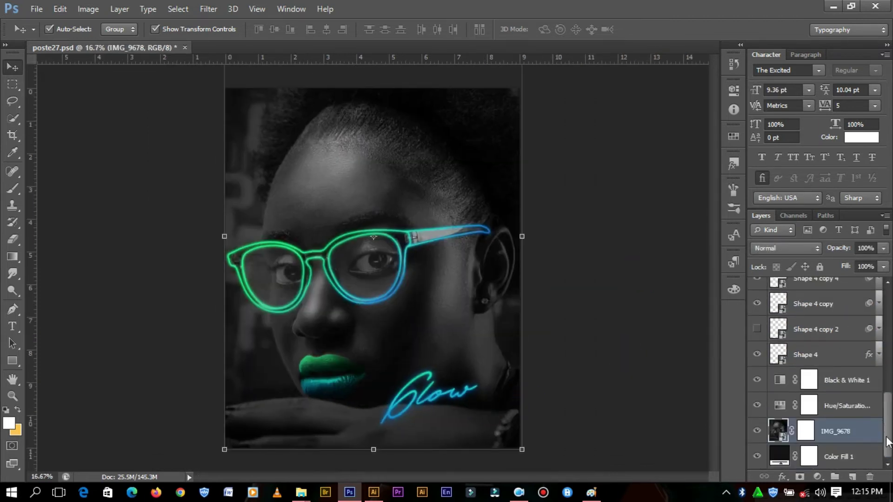
drag(846, 456, 778, 382)
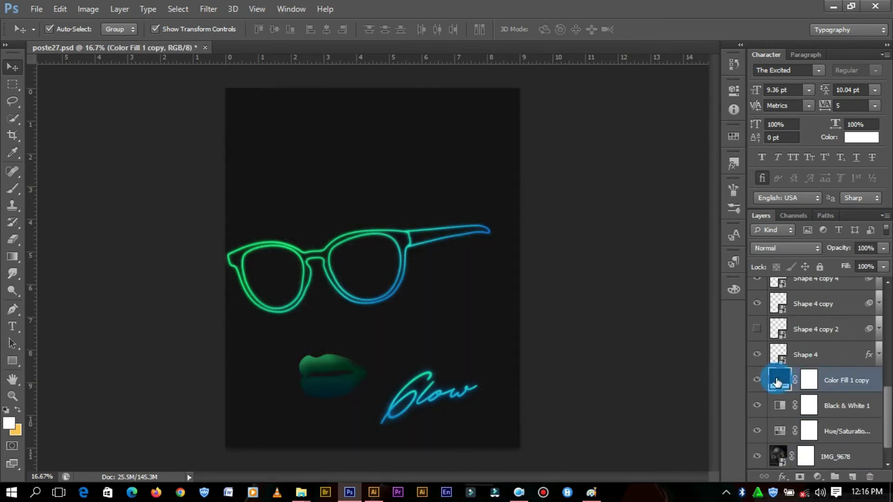
double_click(783, 381)
click(529, 423)
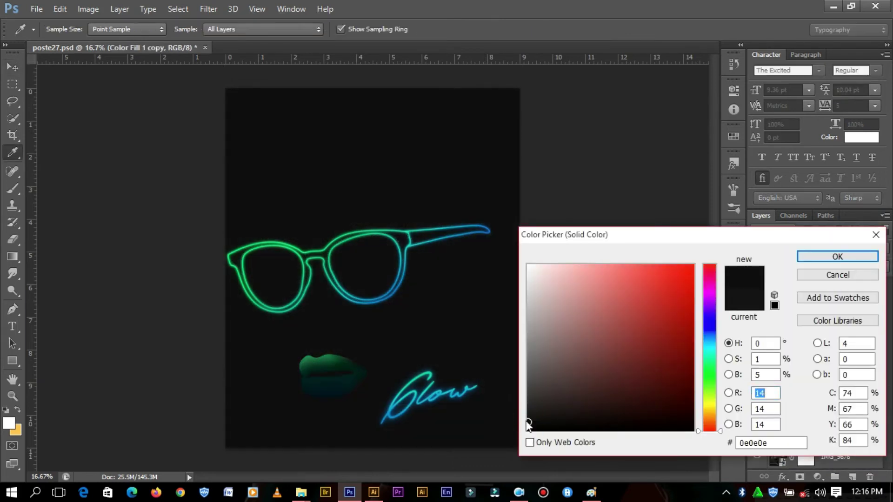
click(838, 255)
Erase the dark fill's mask over the face and glasses with a very large soft eraser.
click(13, 239)
right_click(281, 208)
drag(526, 227, 524, 228)
mouse_move(619, 322)
mouse_down()
mouse_move(484, 135)
mouse_move(459, 259)
mouse_move(362, 289)
mouse_move(360, 246)
mouse_move(408, 186)
mouse_up()
right_click(409, 185)
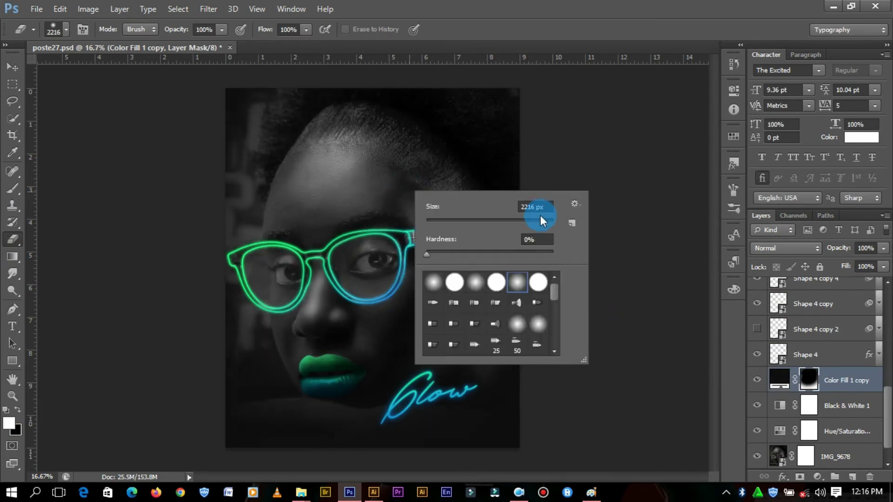
click(543, 226)
mouse_move(271, 335)
mouse_down()
mouse_move(382, 339)
mouse_move(472, 315)
mouse_move(422, 261)
mouse_up()
click(23, 69)
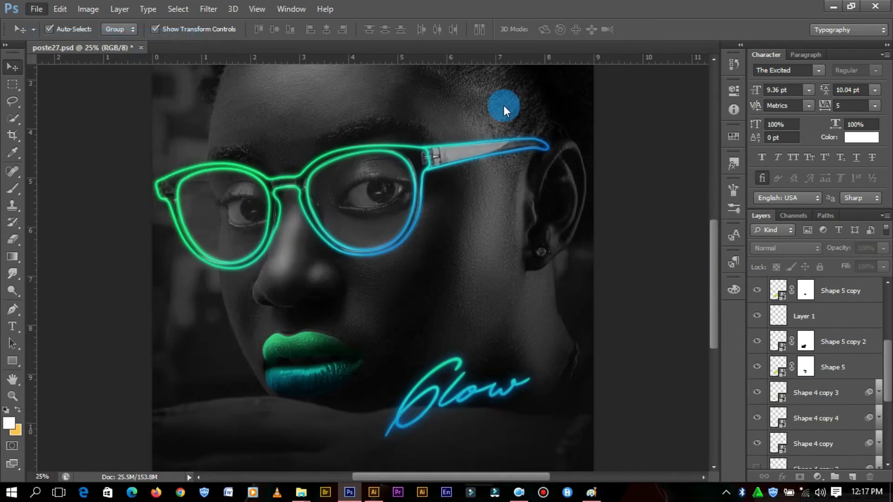
Open 3.psd and drag its tagline text layer into the poster.
key(ctrl+o)
click(688, 150)
click(735, 432)
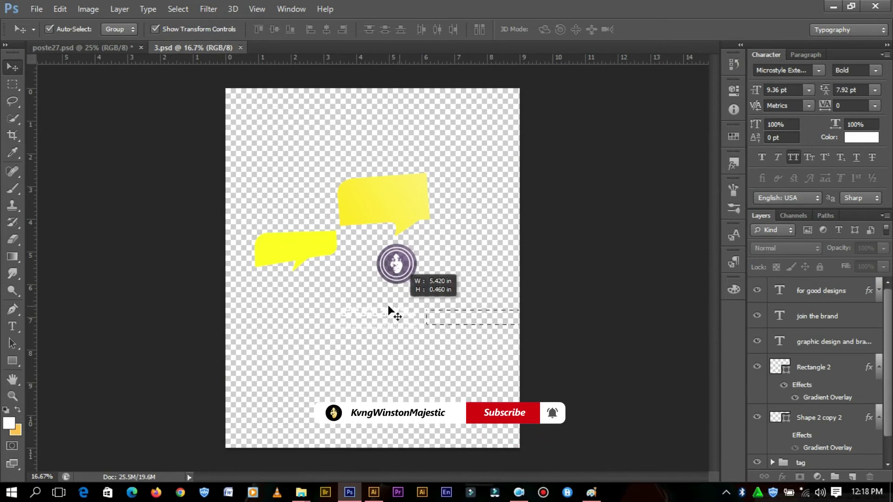
mouse_move(384, 327)
mouse_down()
mouse_move(122, 61)
mouse_move(475, 410)
mouse_up()
Re-break the tagline into three lines and left-align it in the Paragraph panel.
key(t)
click(526, 407)
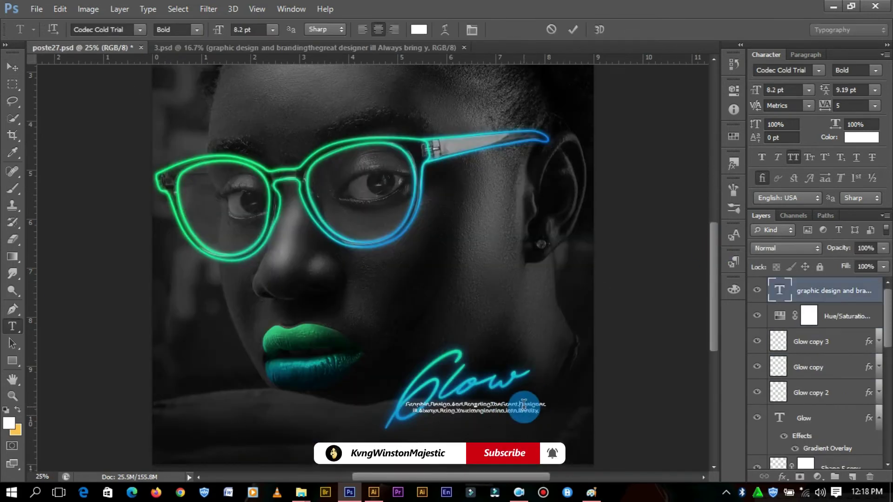
key(Return)
text(Wi)
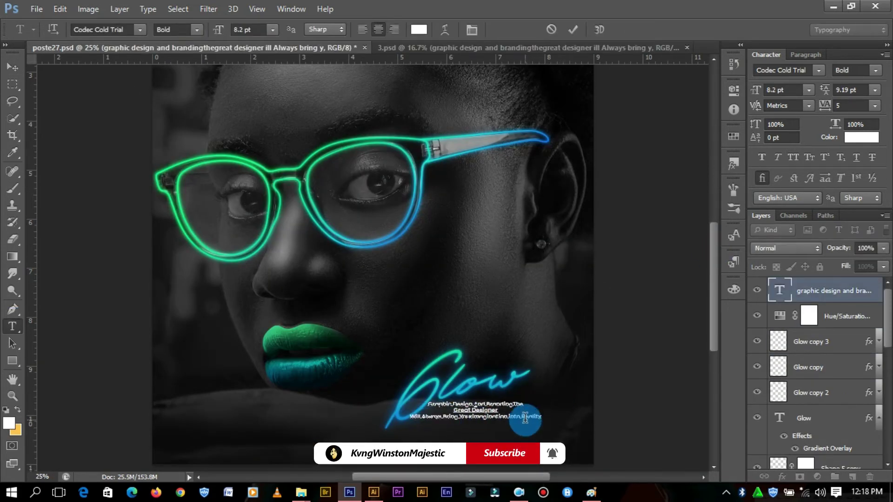
key(ctrl+Return)
key(v)
click(806, 54)
click(761, 71)
Position the tagline just below the Glow lettering.
drag(479, 408, 489, 420)
scroll(616, 334, up, 3)
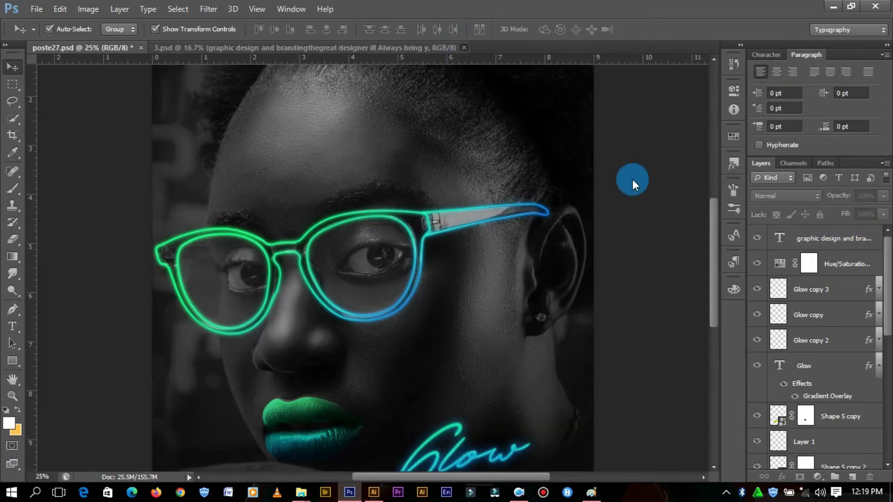
scroll(632, 183, down, 3)
drag(465, 354, 465, 328)
click(494, 383)
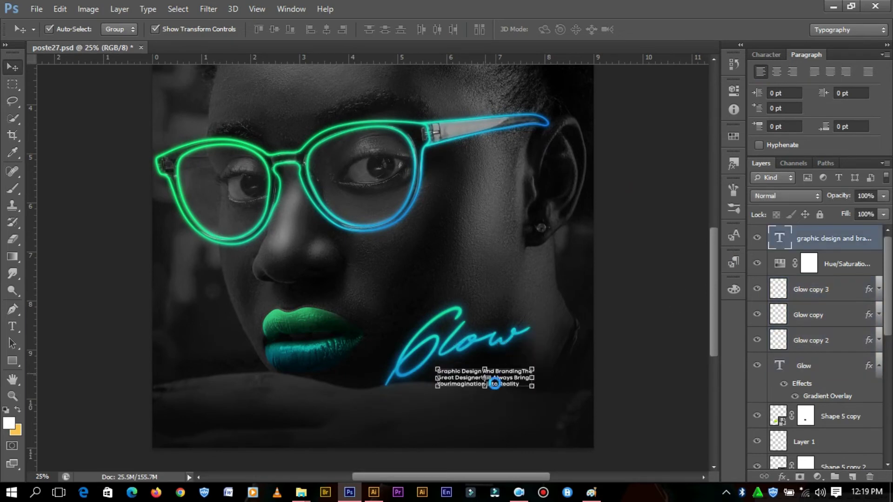
drag(495, 384, 460, 425)
key(ctrl+minus)
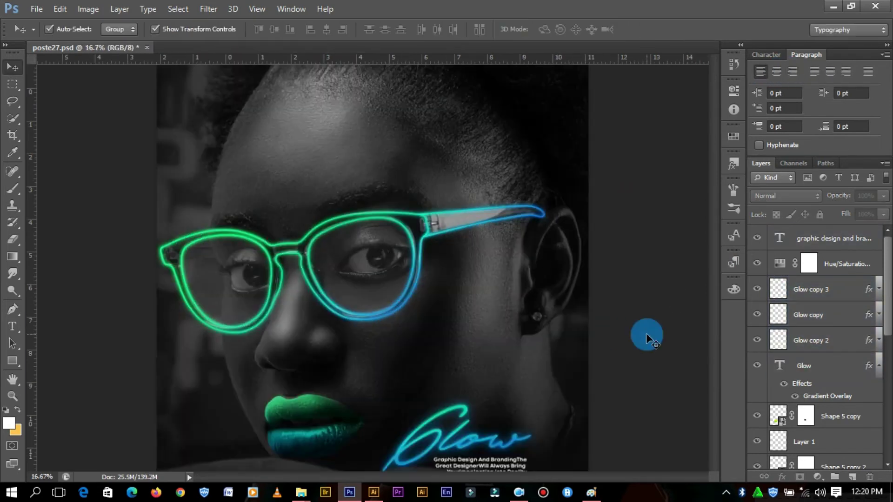
key(ctrl+plus)
key(ctrl+plus)
key(ctrl+plus)
Draw the earring ring below the ear with a white 1.92 pt outline.
click(61, 297)
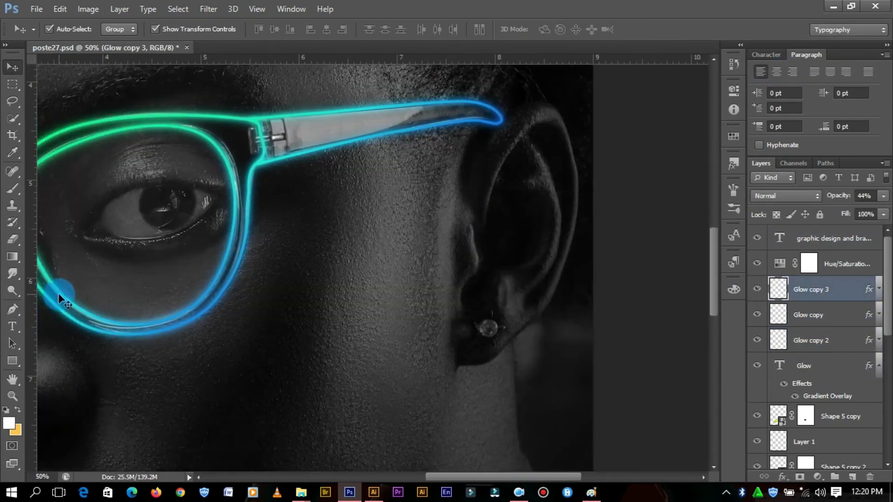
click(482, 339)
key(p)
click(481, 337)
drag(491, 316, 508, 316)
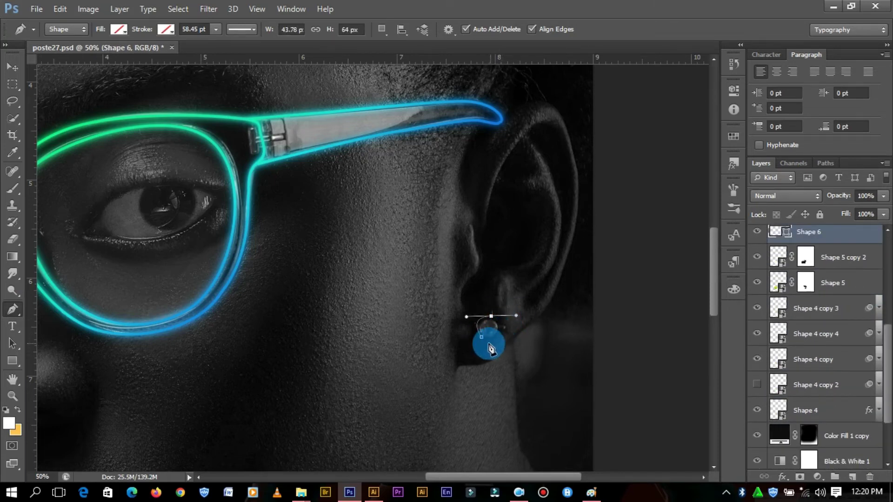
click(165, 29)
click(106, 90)
click(216, 30)
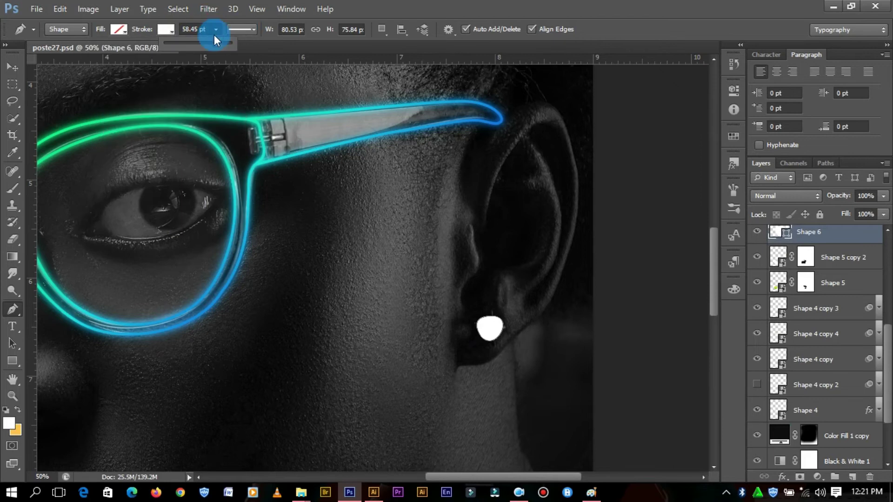
drag(174, 46, 177, 45)
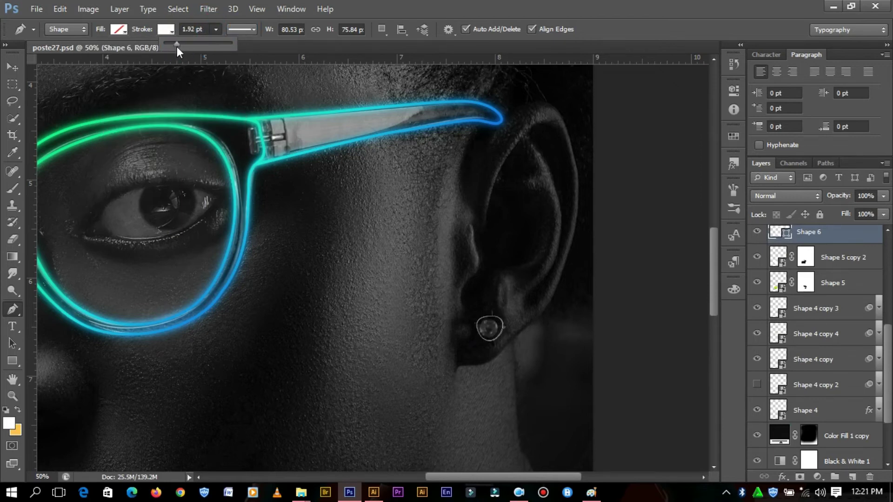
Paste the glasses' gradient layer style onto the earring and duplicate the layer.
click(12, 70)
right_click(808, 233)
click(666, 289)
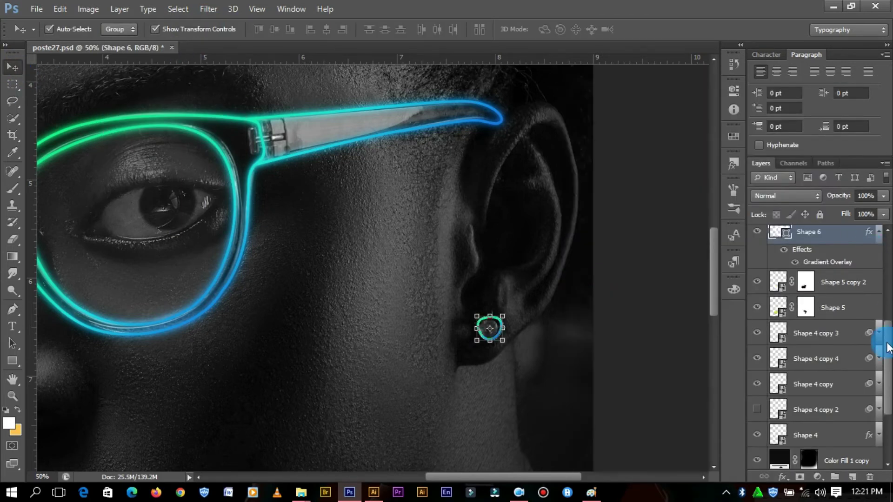
click(819, 320)
key(ctrl+j)
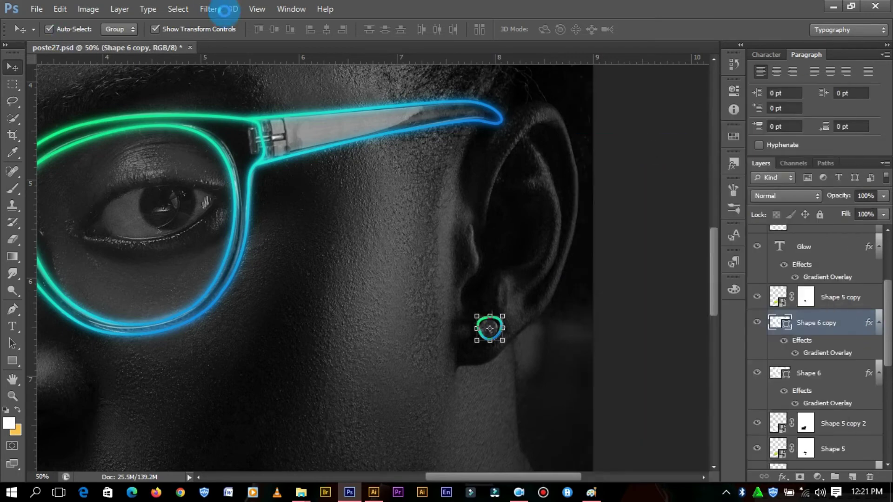
Apply a Gaussian Blur to the earring copy for a glow.
click(207, 8)
mouse_move(219, 153)
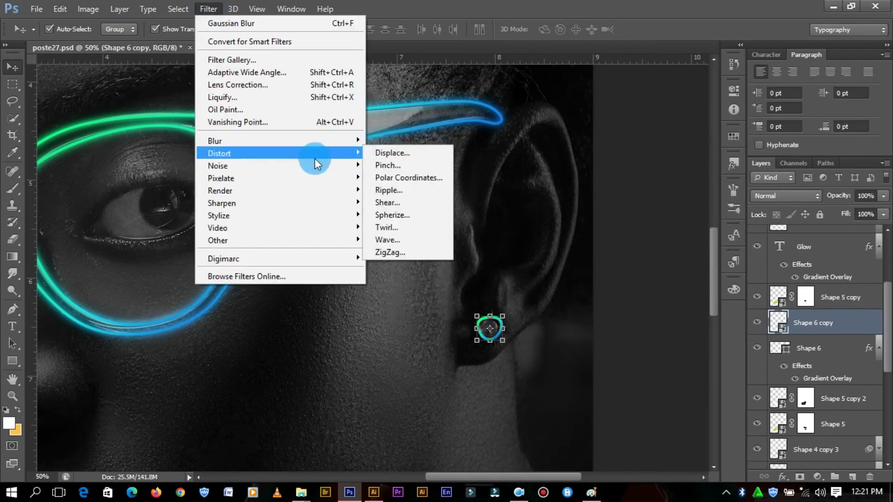
click(384, 232)
click(837, 134)
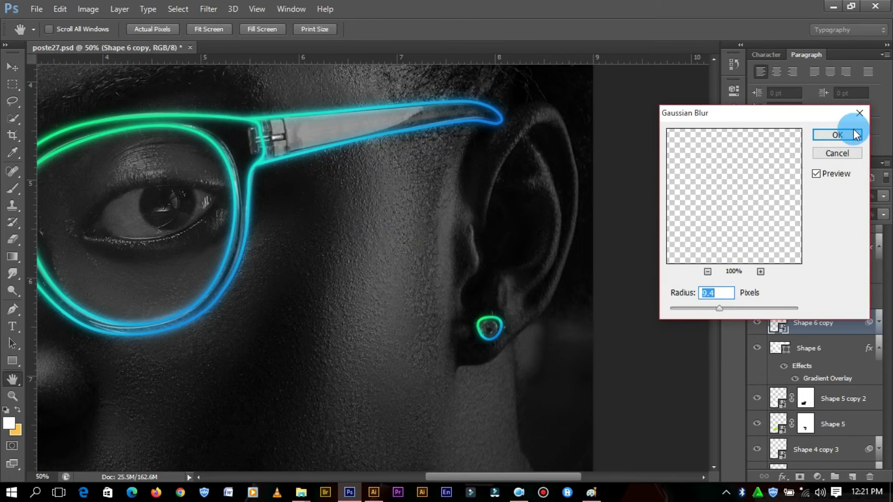
click(669, 323)
click(816, 348)
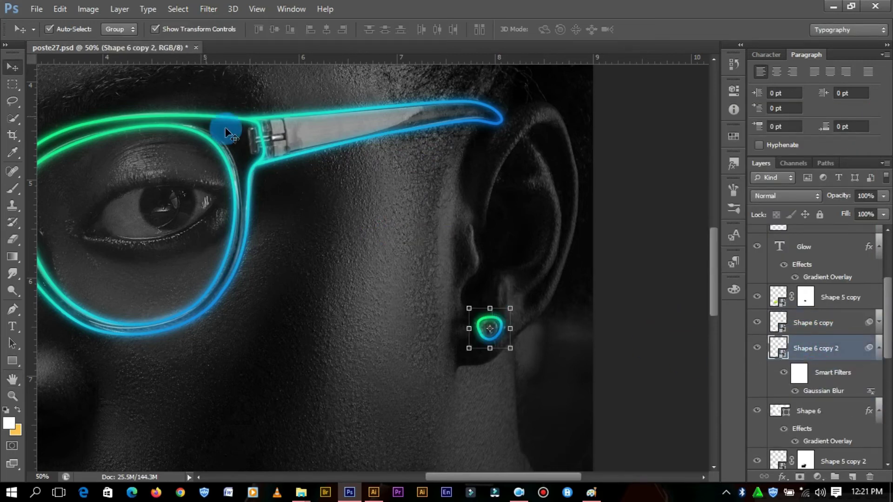
click(208, 8)
click(630, 247)
Select the original earring layer and zoom back in on the earring.
click(884, 354)
click(829, 376)
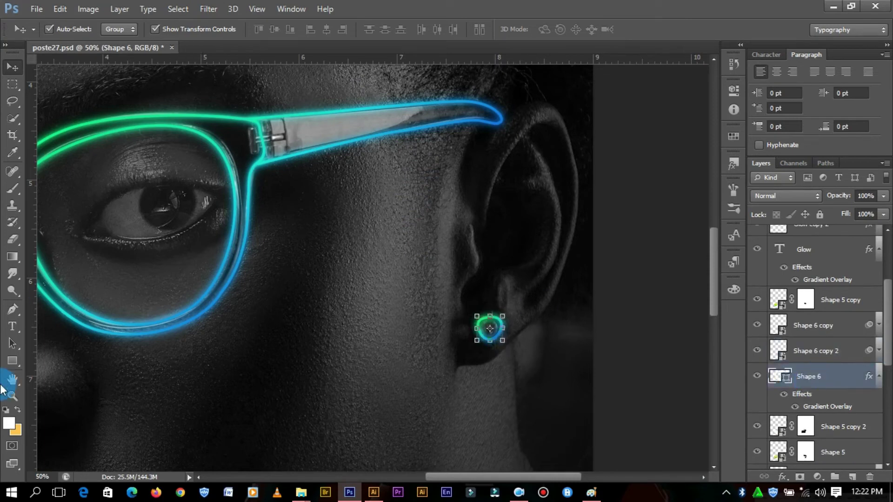
click(12, 379)
click(259, 35)
click(12, 68)
click(709, 275)
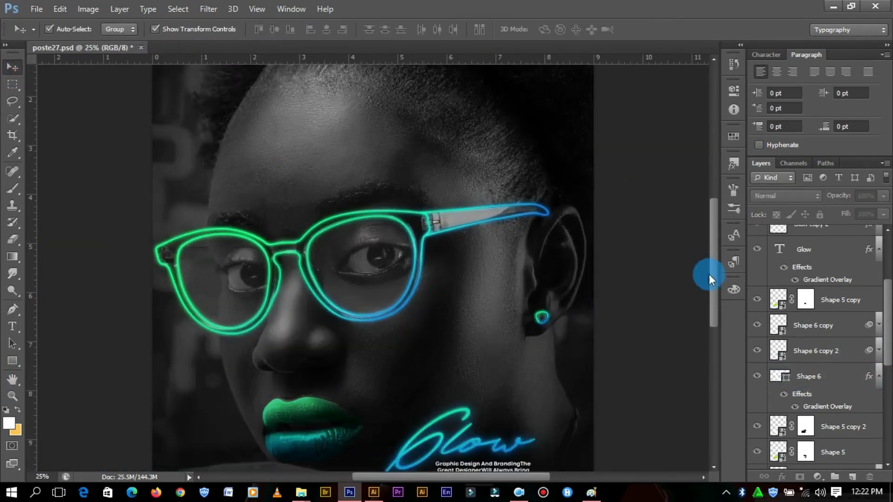
drag(709, 275, 713, 294)
ctrl+click(578, 295)
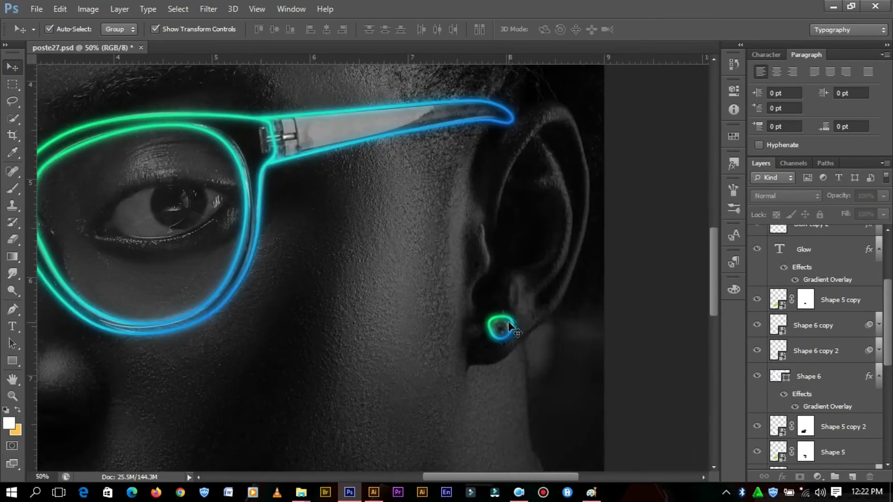
Check the earring copies, deselect, and zoom out to view the whole poster.
click(814, 352)
click(809, 377)
key(u)
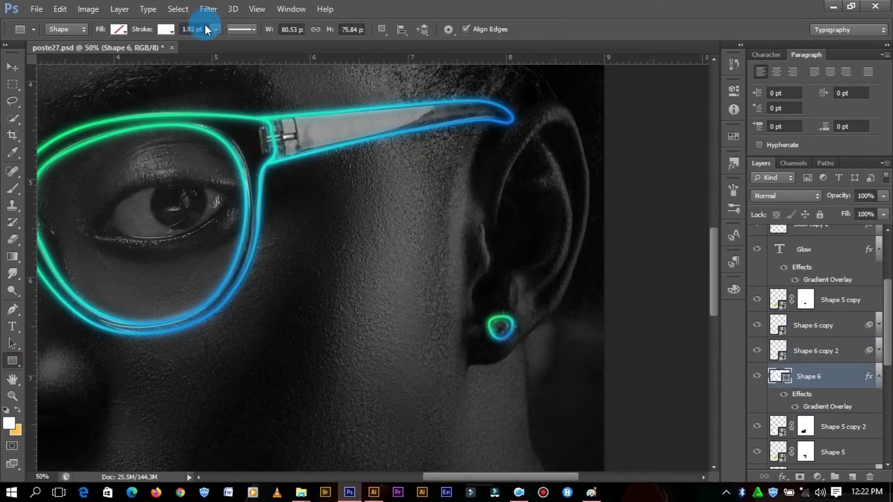
key(v)
click(663, 191)
key(ctrl+minus)
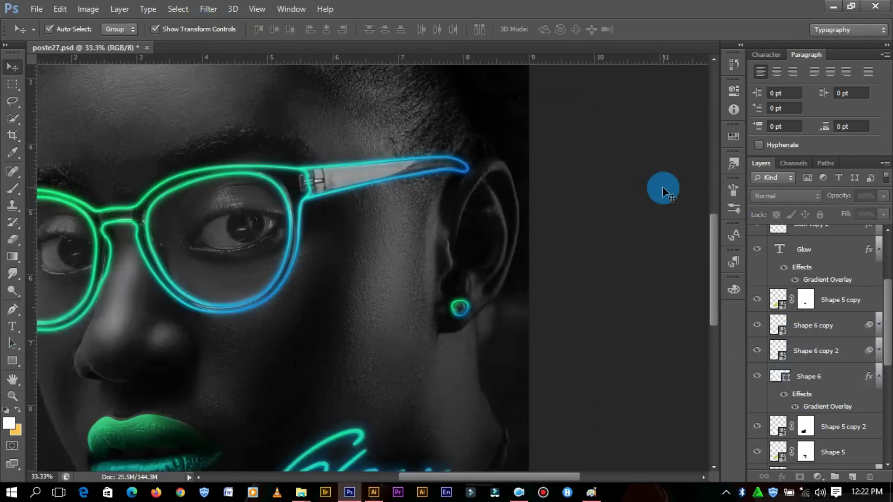
key(ctrl+minus)
key(ctrl+minus)
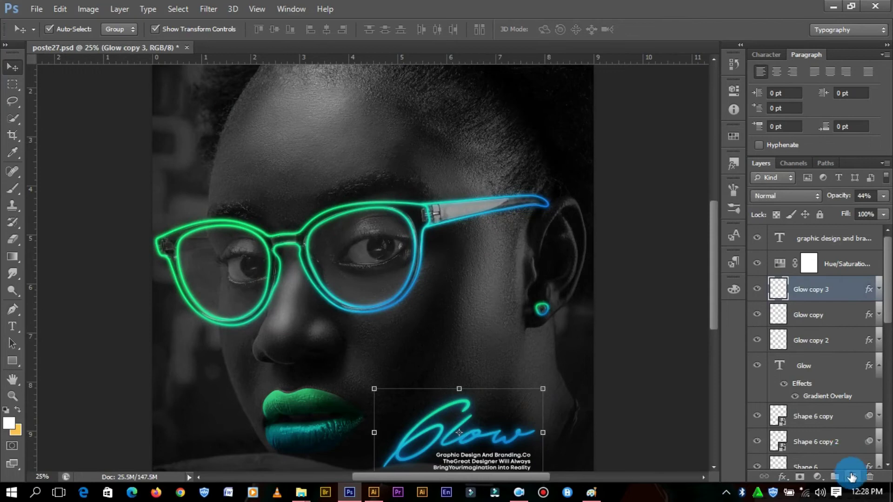
Paint soft white glows over both eyes on a new layer and paste the gradient style.
click(852, 477)
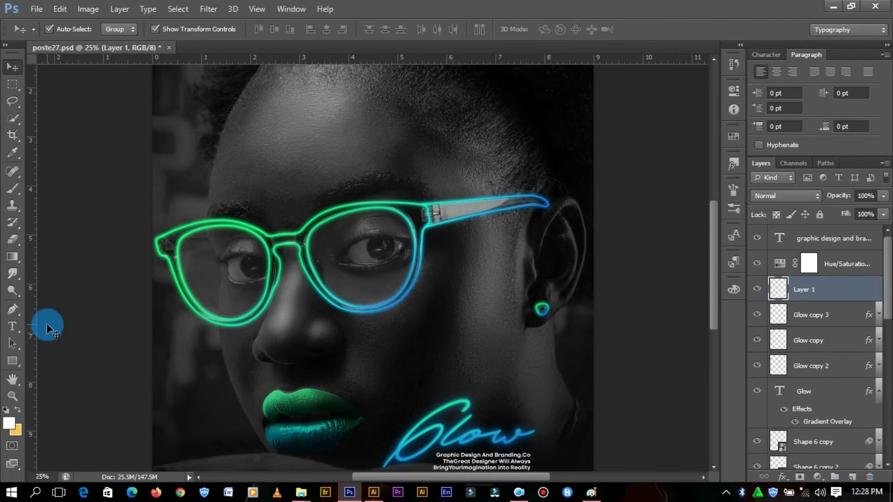
click(14, 188)
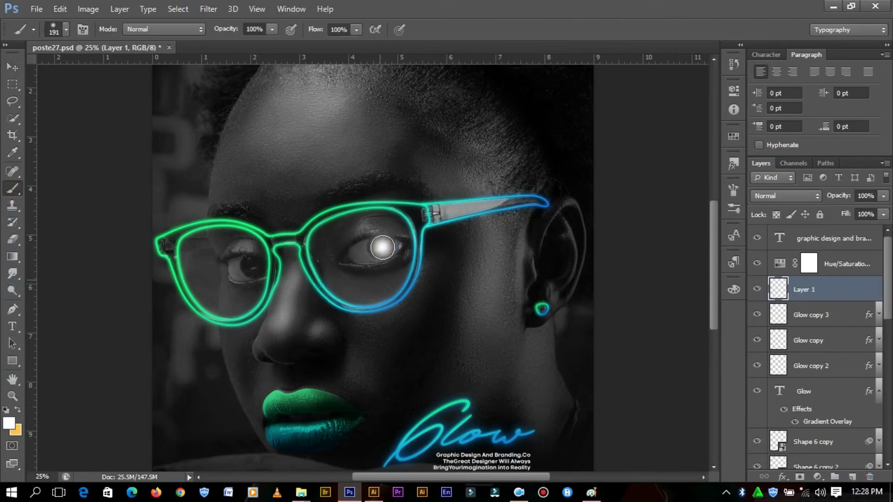
click(252, 267)
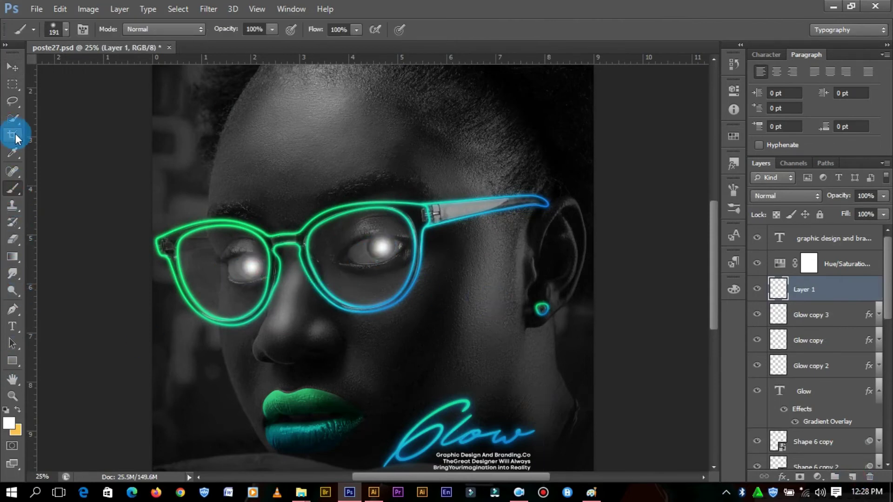
click(12, 67)
right_click(825, 289)
click(607, 277)
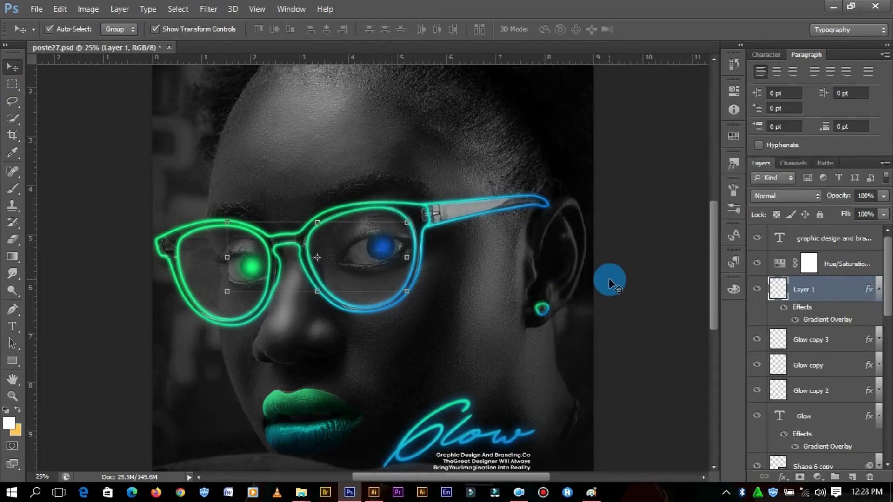
drag(609, 281, 608, 282)
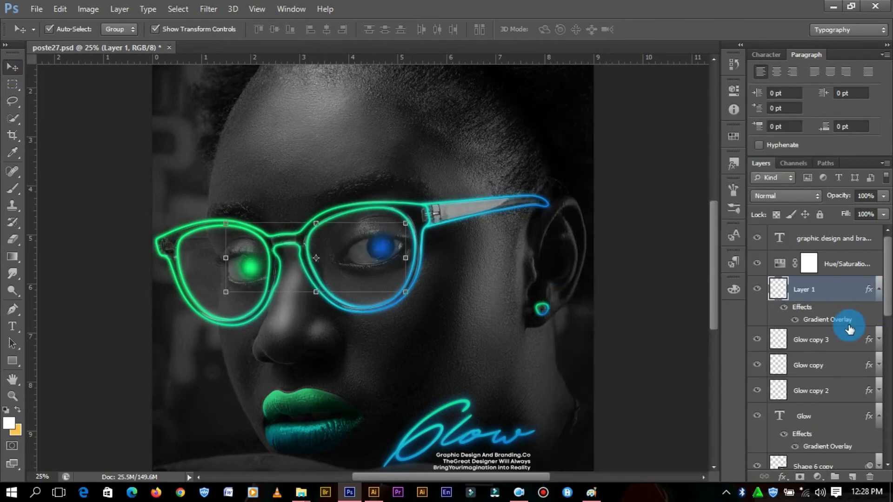
Set the eye glows' gradient angle to 95°, blend as Overlay, and duplicate the layer.
double_click(823, 320)
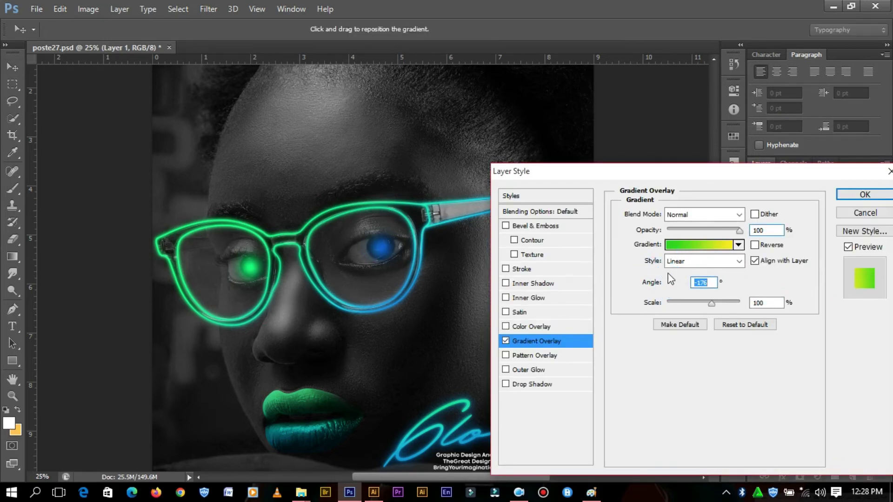
drag(675, 282, 678, 280)
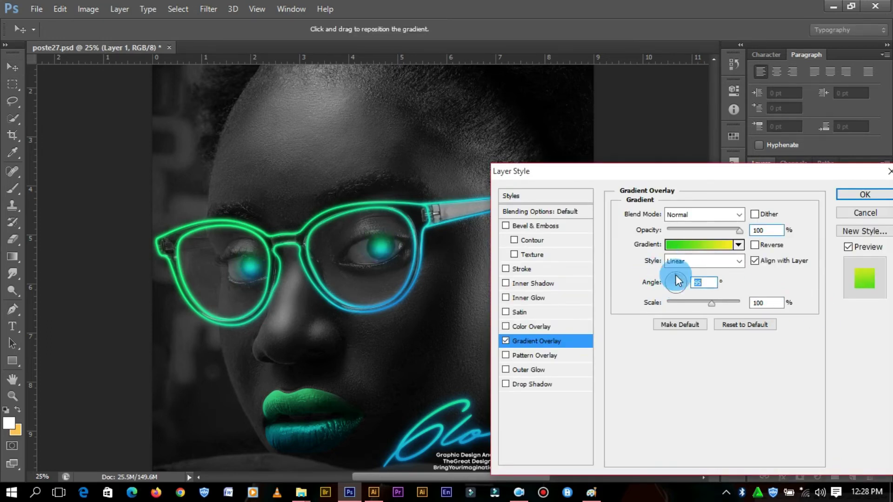
click(866, 195)
right_click(763, 303)
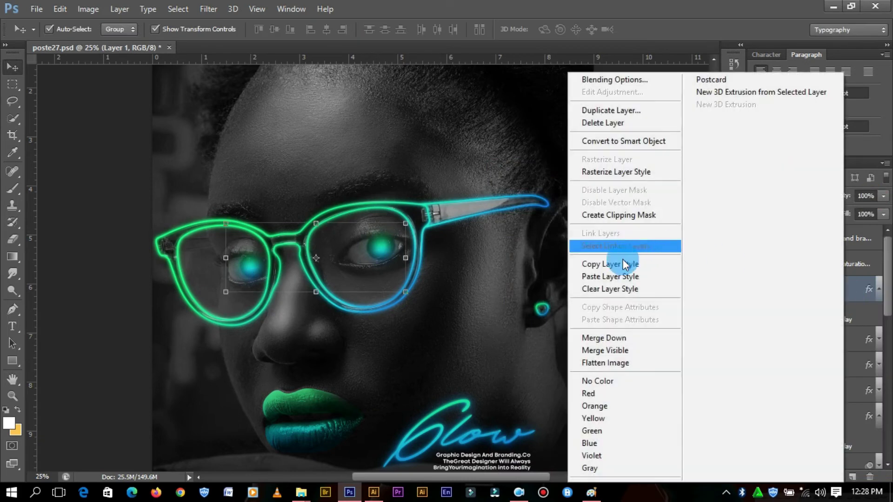
click(624, 141)
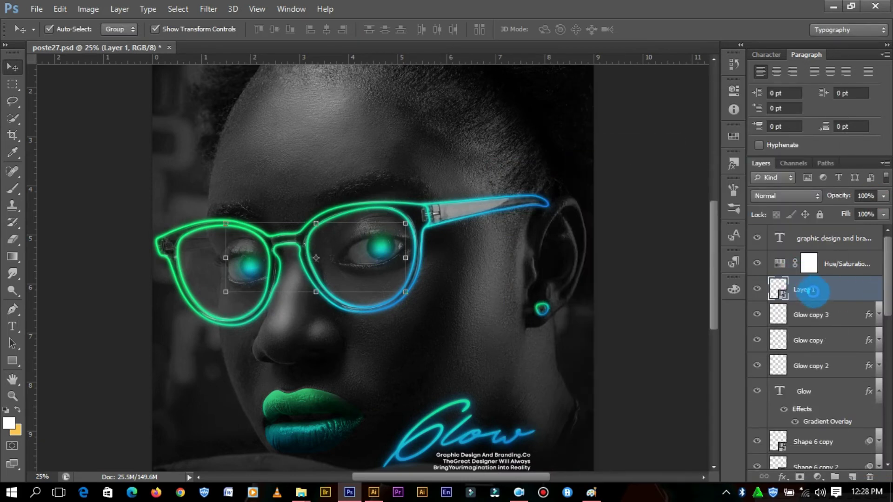
click(792, 205)
click(786, 167)
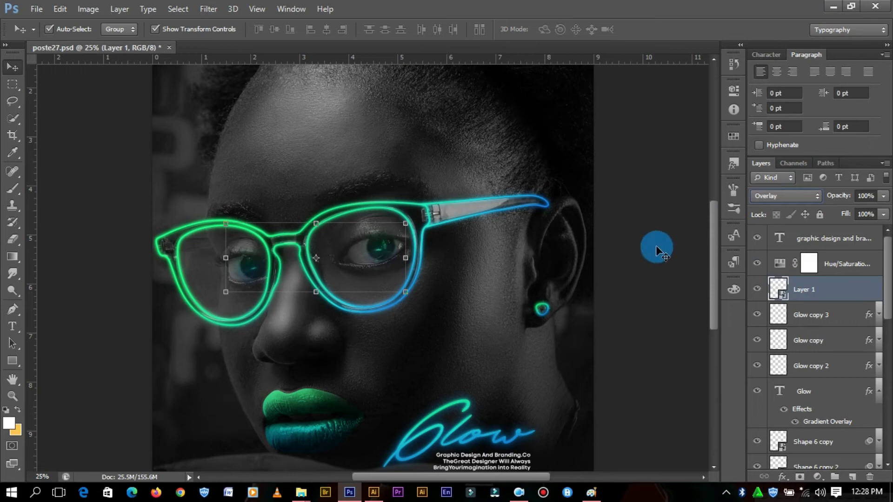
drag(809, 288, 809, 288)
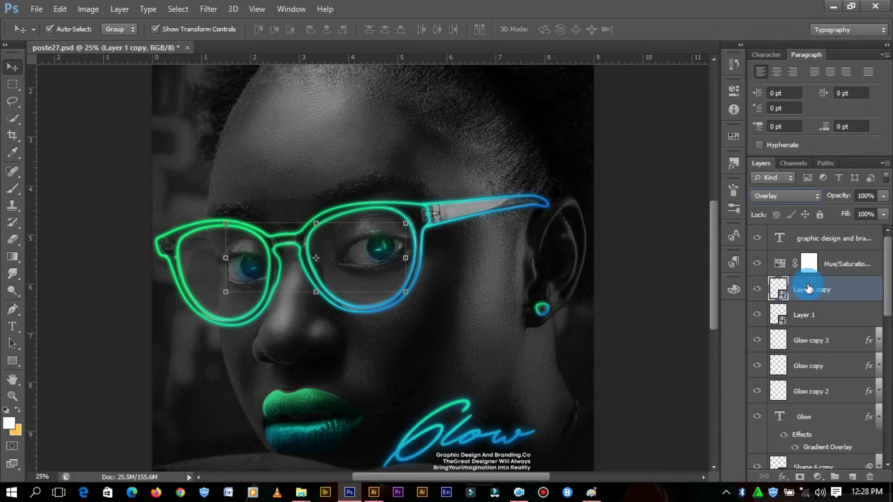
Select Shape 6, Shape 6 copy and Shape 6 copy 2 and set them to Overlay.
click(653, 259)
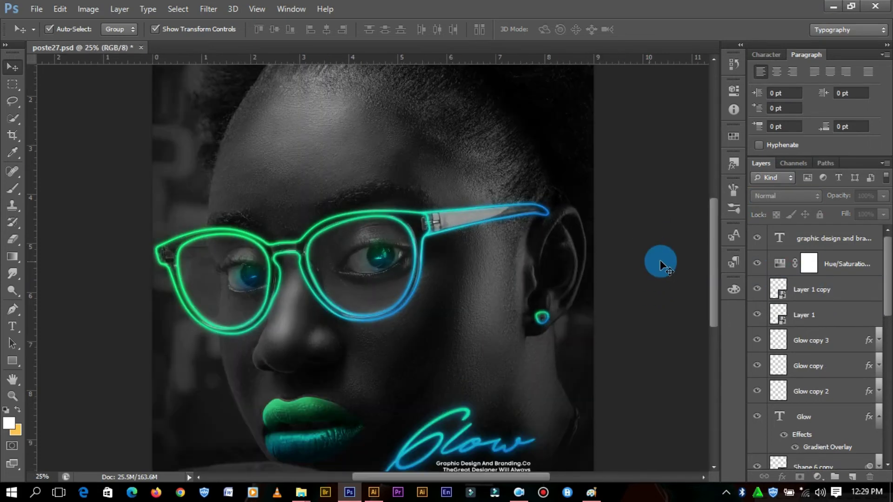
mouse_move(716, 284)
mouse_down()
mouse_move(718, 247)
mouse_move(723, 298)
mouse_up()
click(534, 285)
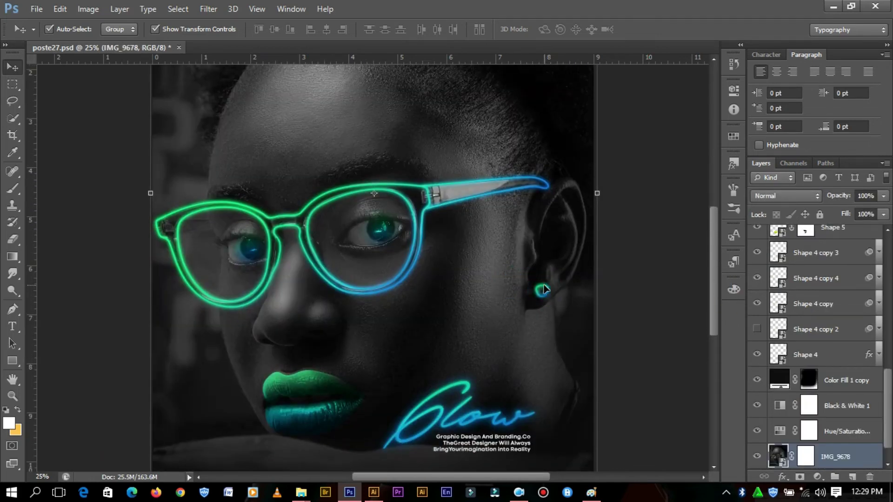
click(544, 289)
click(888, 319)
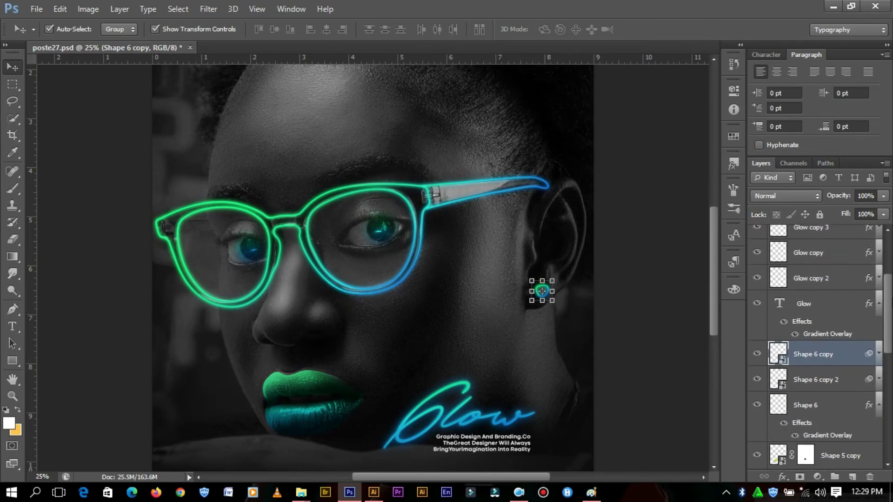
scroll(889, 315, down, 2)
shift+click(820, 358)
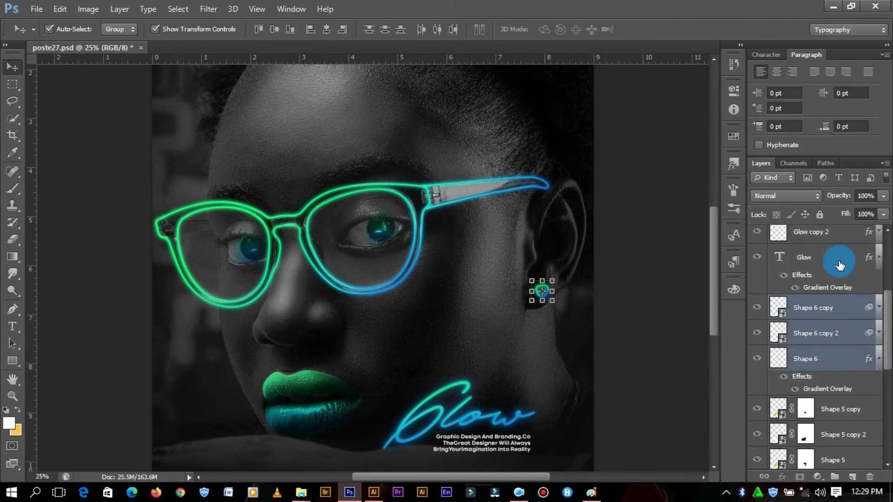
click(781, 199)
click(779, 164)
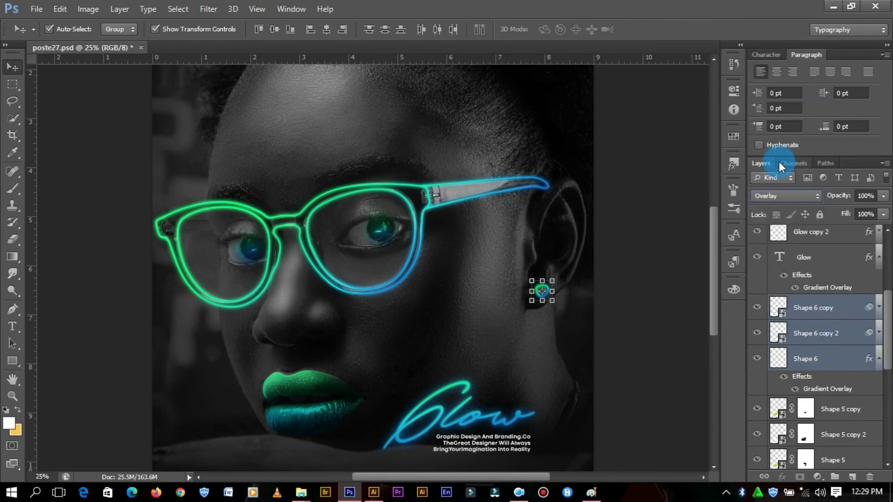
click(677, 205)
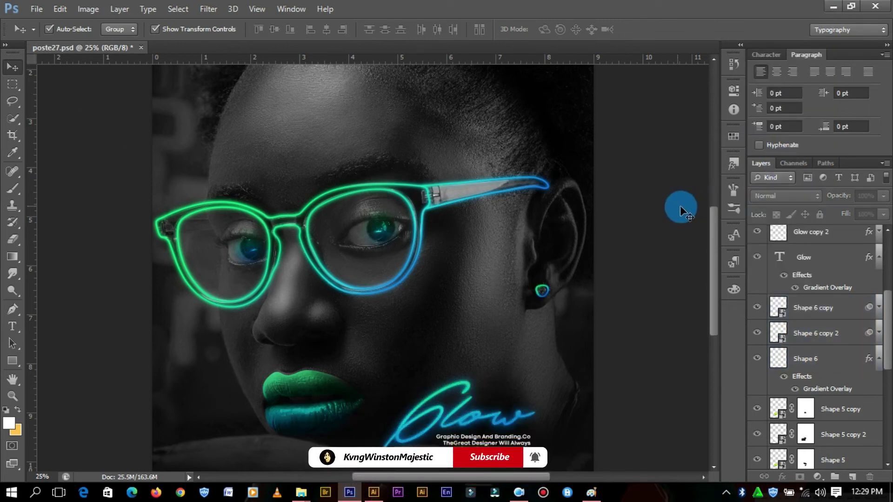
click(684, 212)
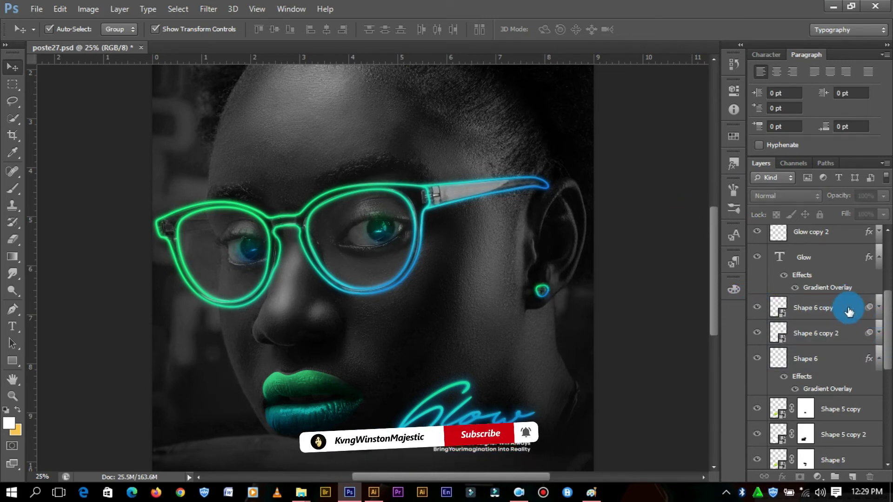
Reduce the earring copy's Gaussian Blur radius to about 32 pixels.
click(878, 307)
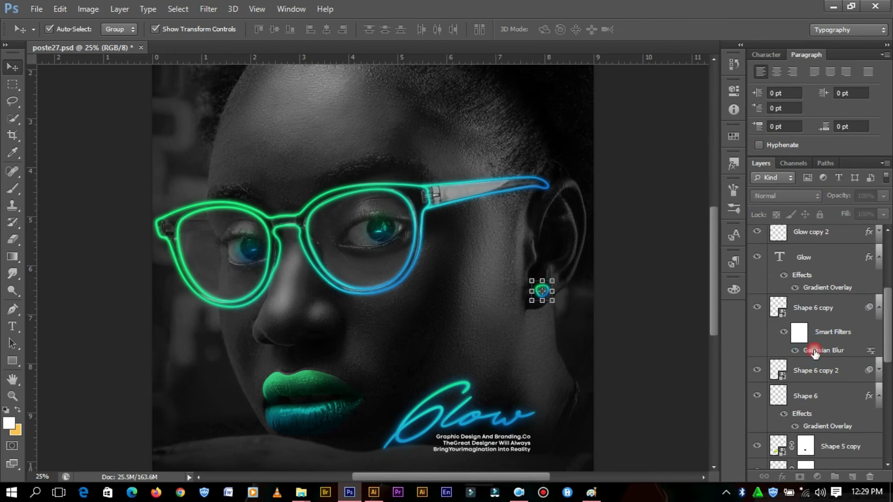
double_click(815, 352)
drag(742, 308, 738, 309)
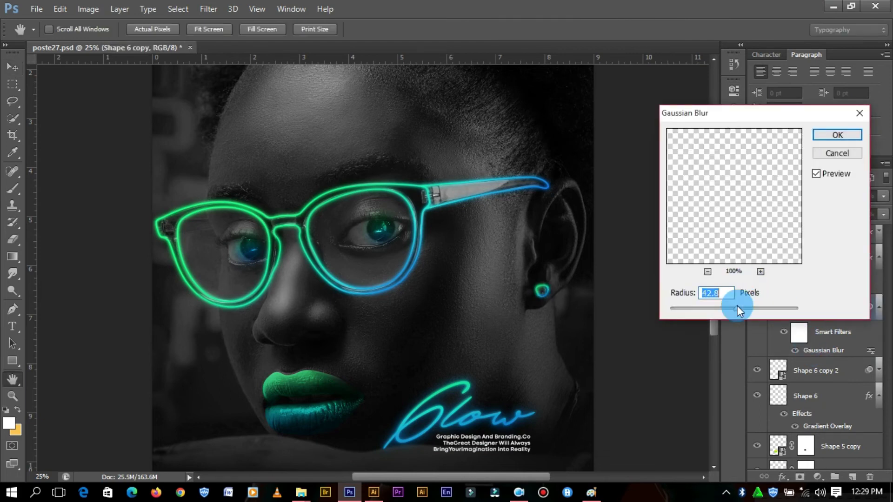
click(744, 308)
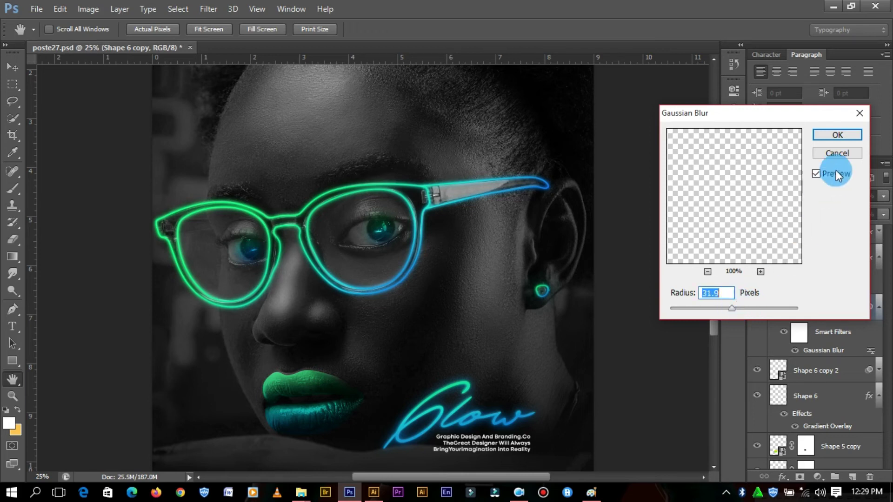
click(837, 136)
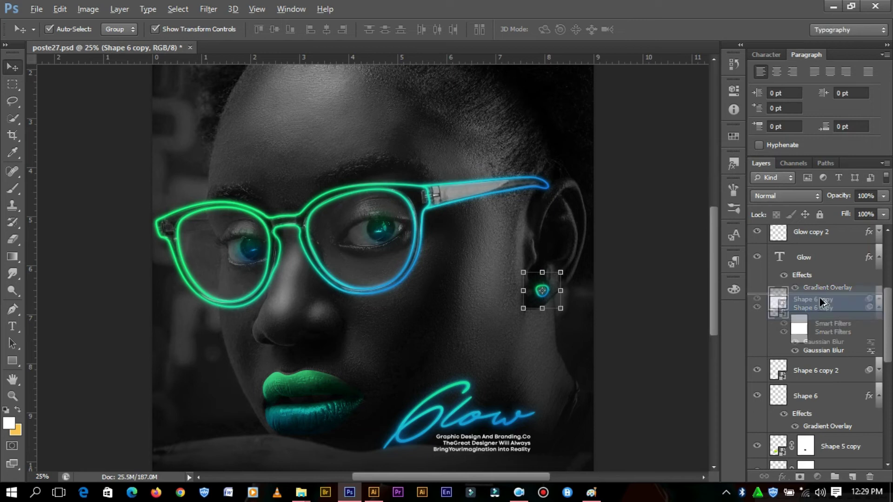
Duplicate the blurred earring glow layer as Shape 6 copy 3.
drag(820, 313, 820, 302)
click(684, 302)
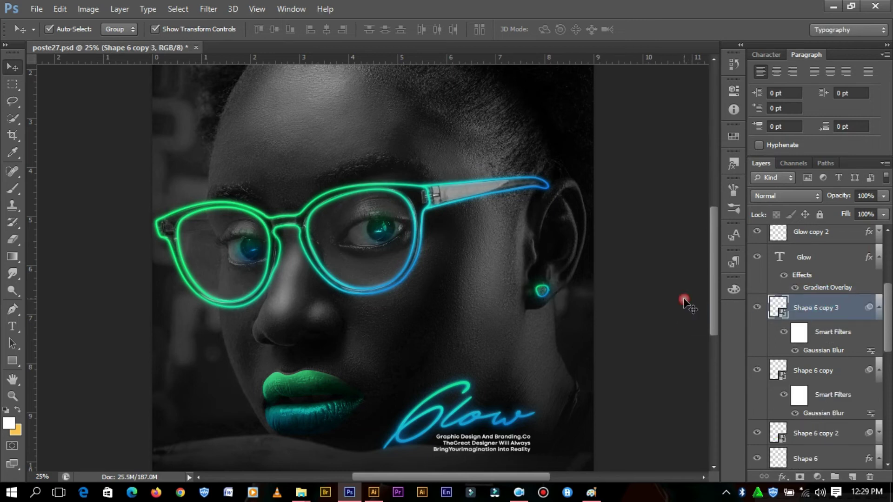
key(ctrl+minus)
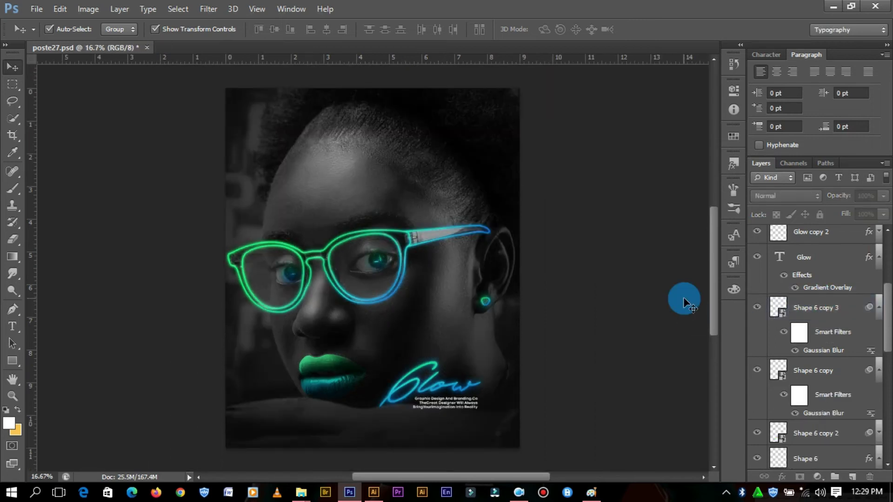
key(ctrl+plus)
click(517, 211)
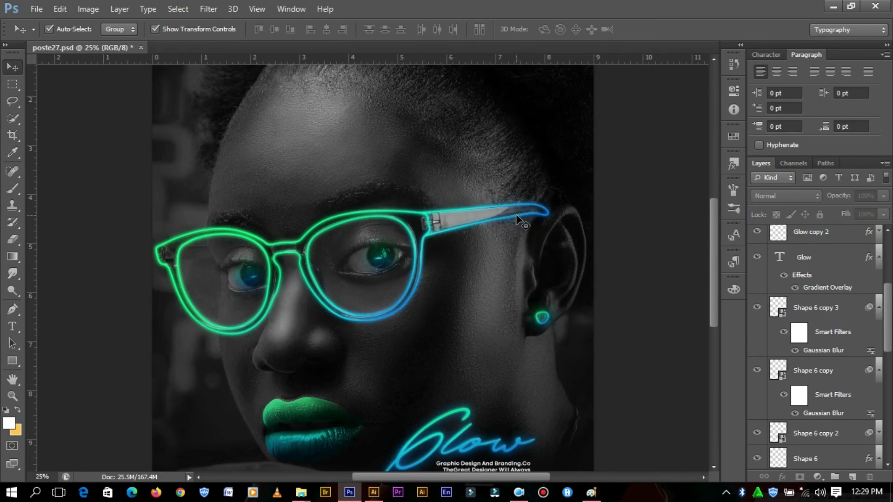
drag(890, 353, 886, 380)
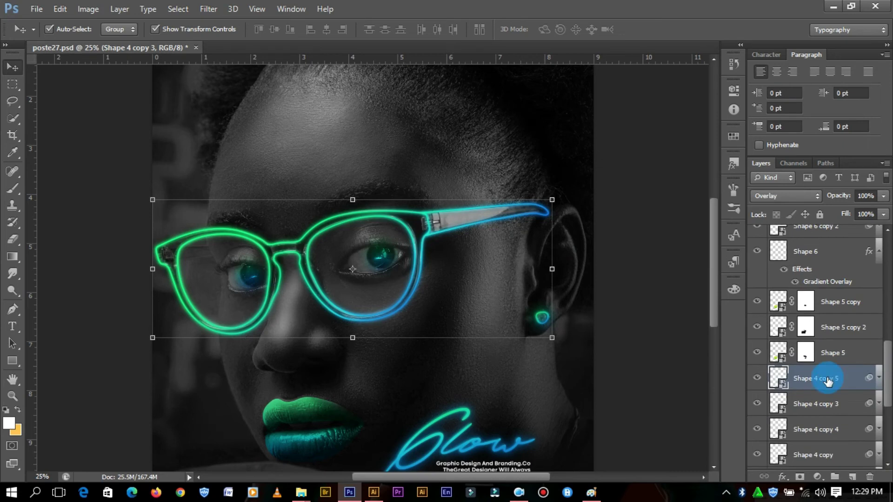
key(ctrl+j)
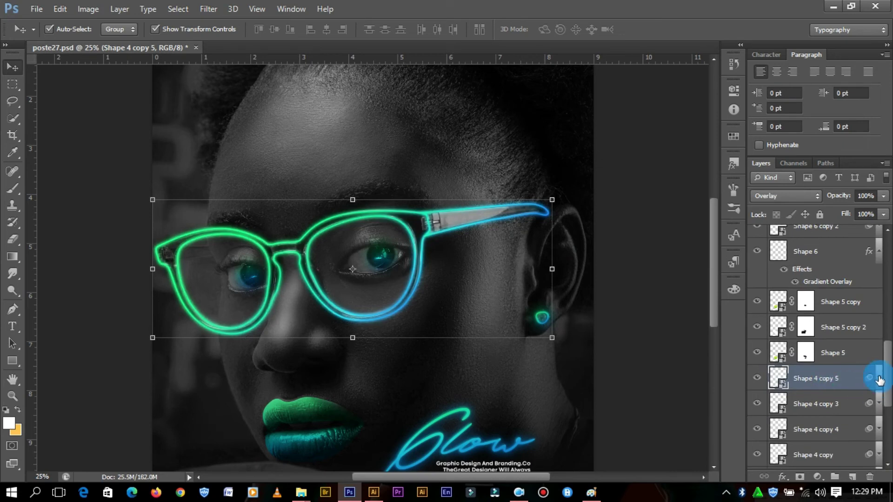
drag(888, 375, 889, 385)
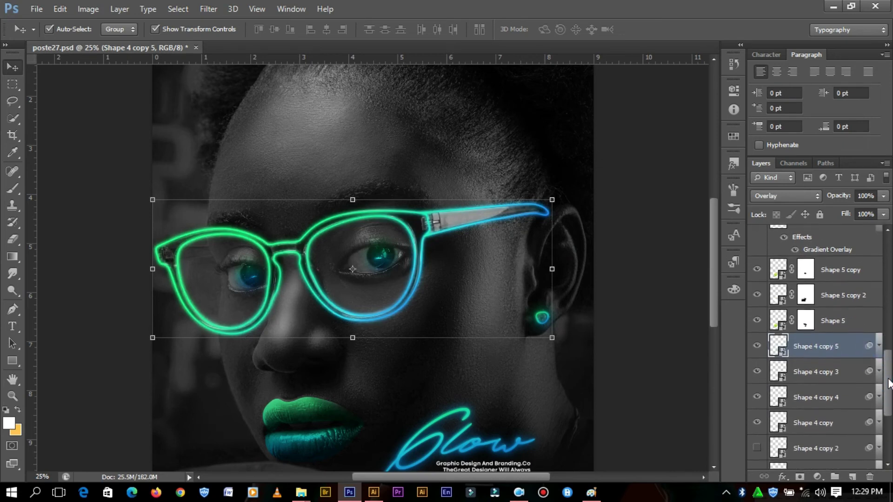
click(879, 344)
double_click(818, 390)
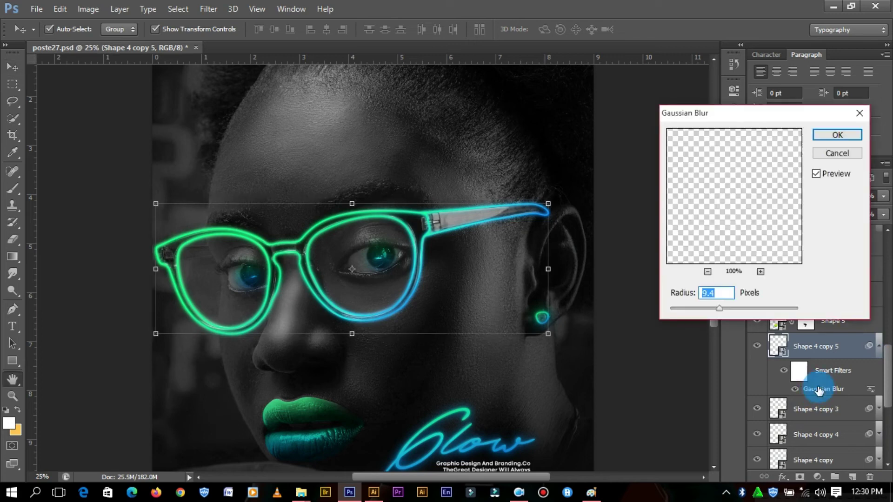
drag(735, 309, 740, 309)
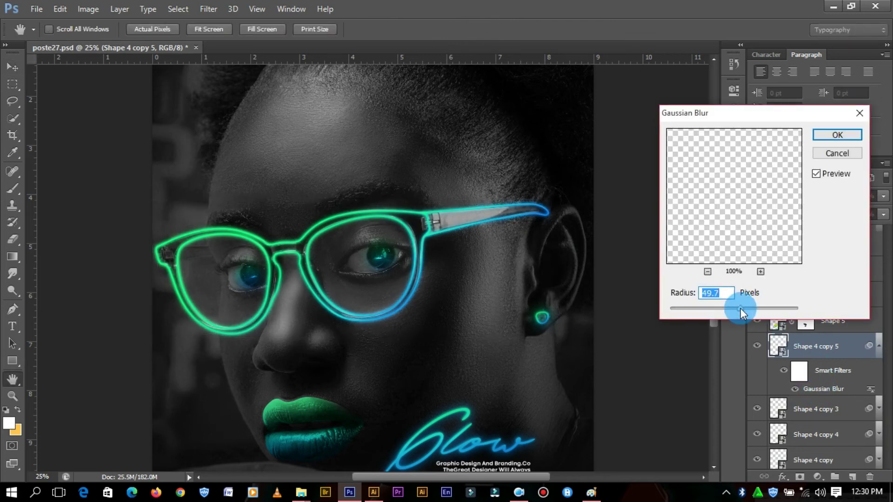
mouse_move(813, 115)
mouse_down()
mouse_move(488, 195)
mouse_move(507, 195)
mouse_up()
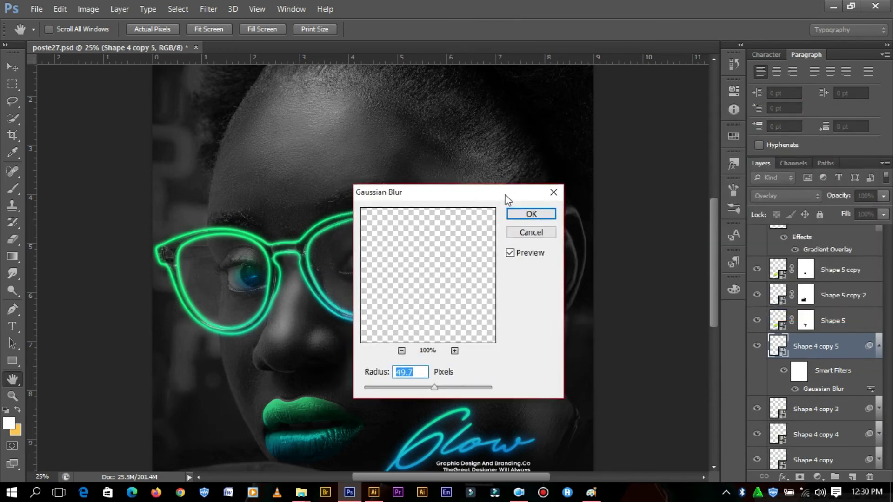
click(547, 190)
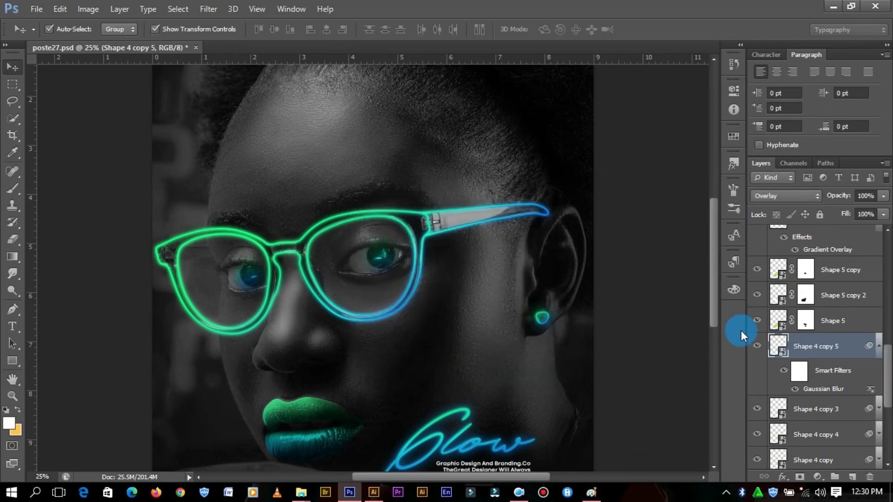
click(870, 477)
Duplicate Shape 4 copy 4 and set the copy's Gaussian Blur radius to 42.8 pixels.
click(829, 374)
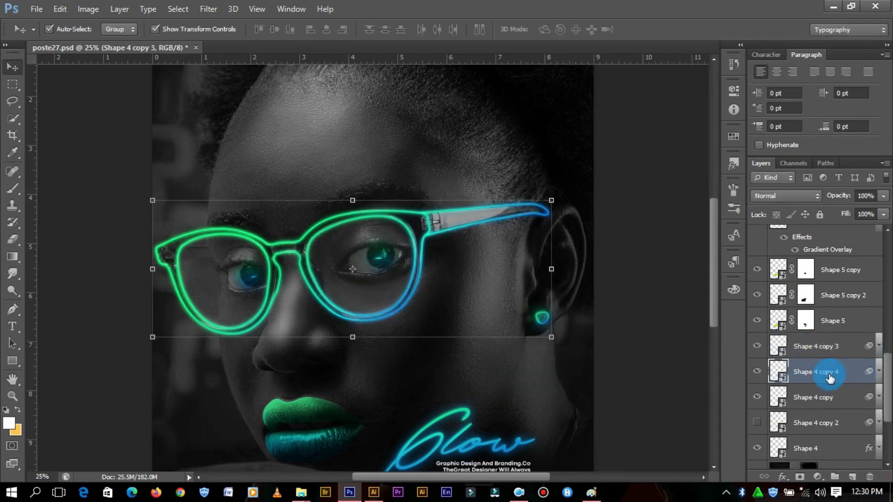
key(ctrl+j)
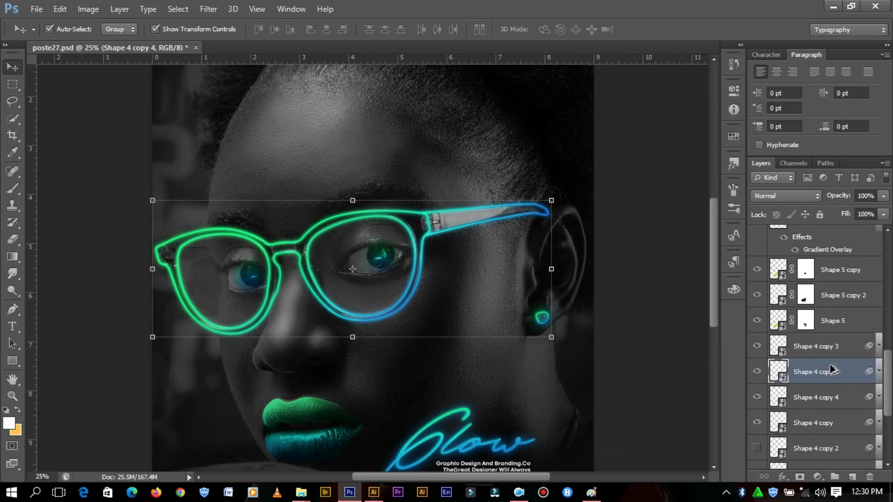
click(879, 371)
double_click(823, 414)
drag(410, 387, 432, 387)
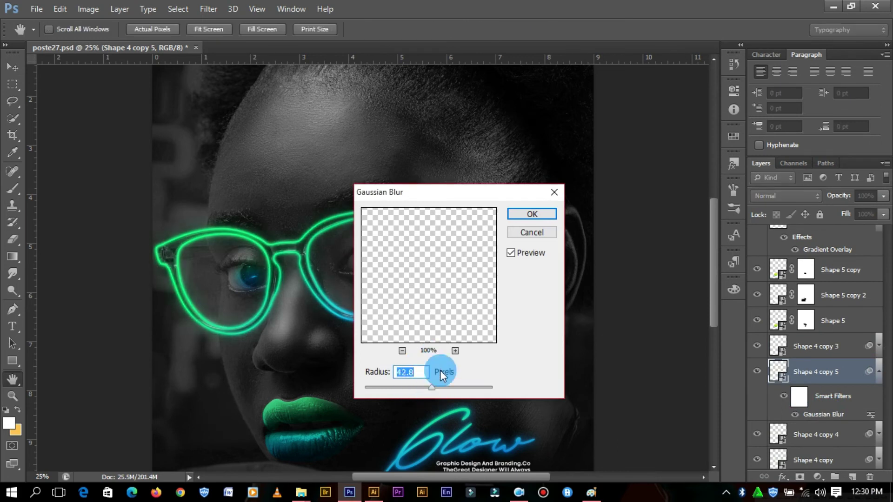
drag(486, 191, 676, 144)
click(714, 167)
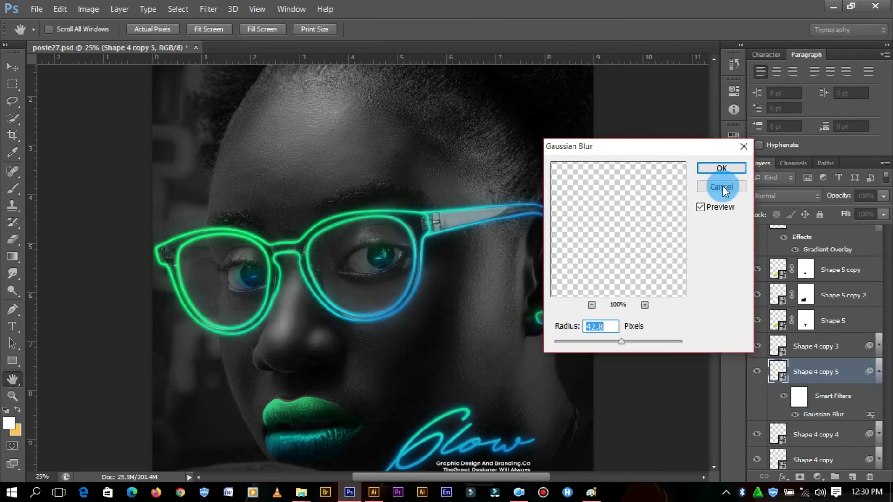
key(v)
click(677, 237)
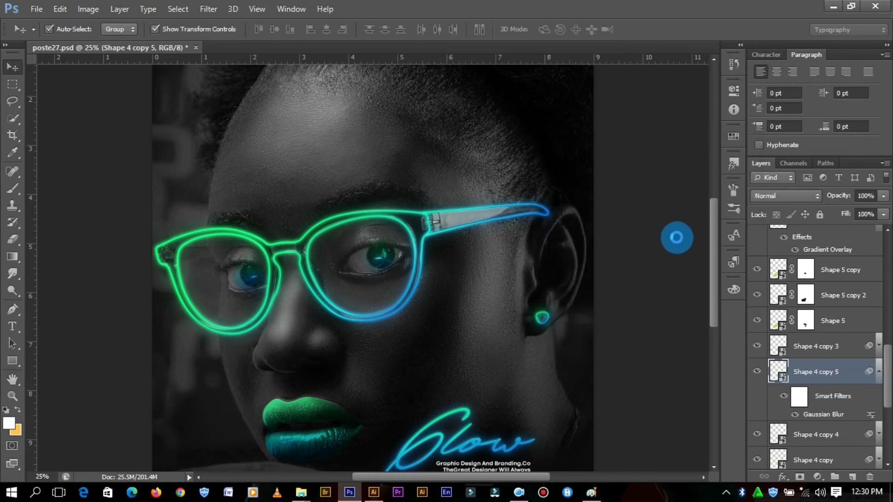
click(677, 236)
key(ctrl+minus)
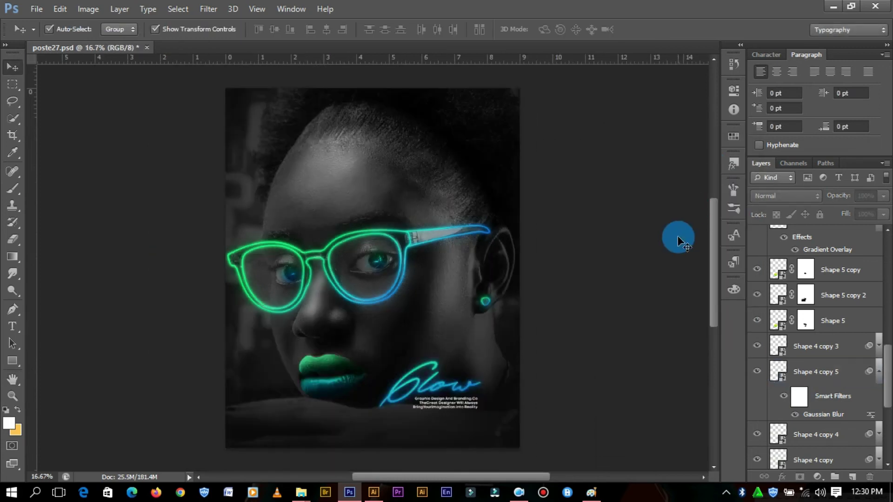
key(ctrl+plus)
key(ctrl+minus)
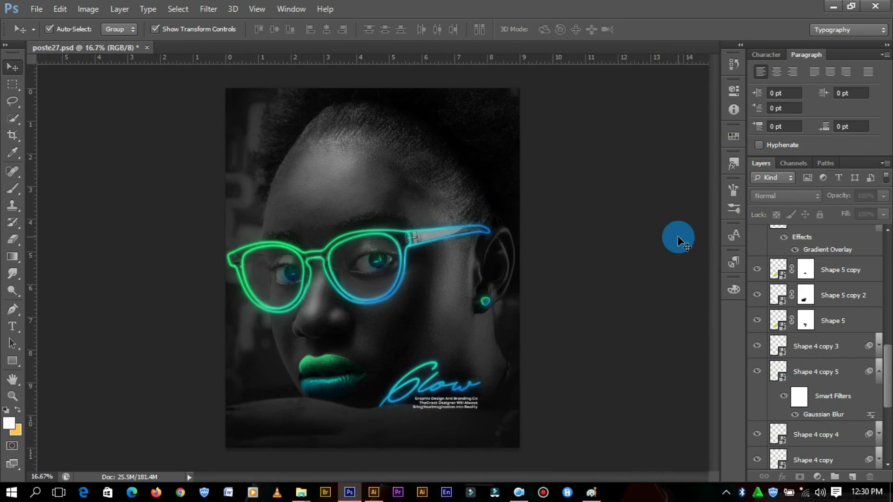
key(ctrl+plus)
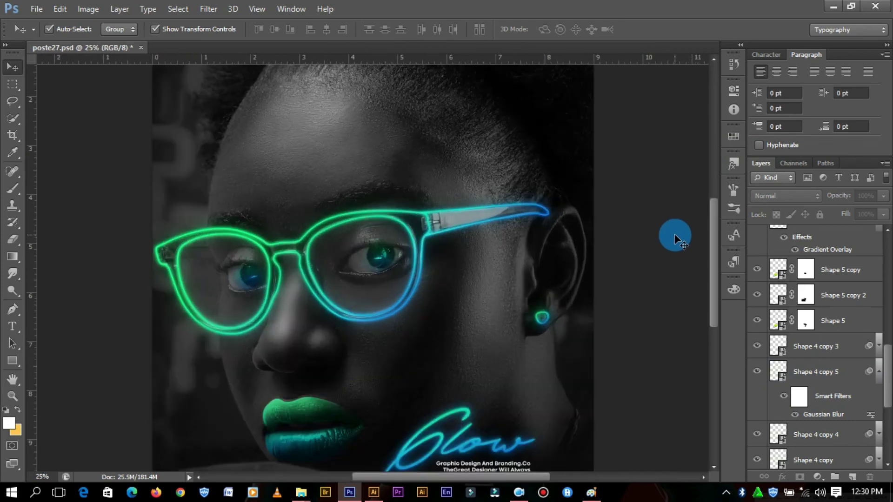
key(ctrl+plus)
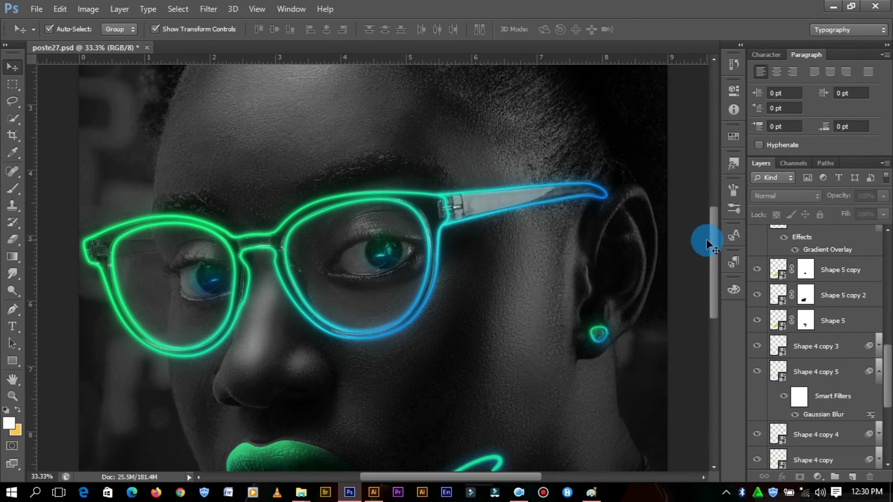
mouse_move(712, 241)
mouse_down()
mouse_move(712, 284)
mouse_move(713, 203)
mouse_move(730, 287)
mouse_up()
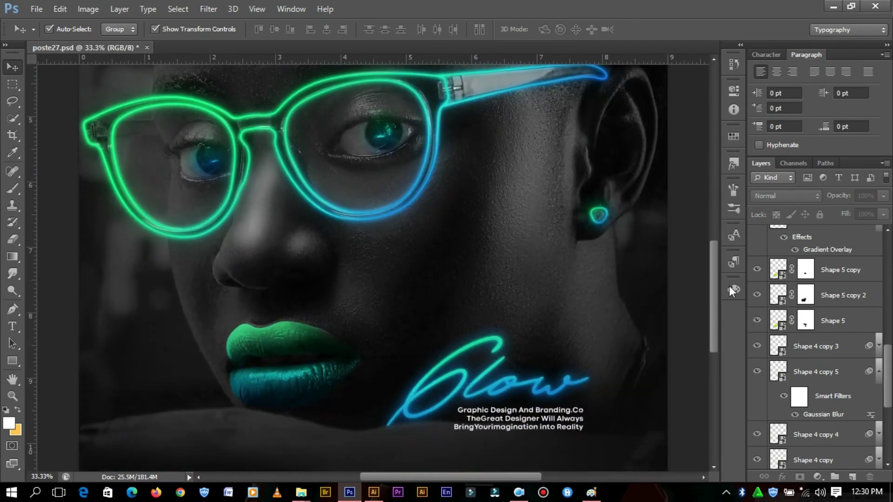
click(713, 316)
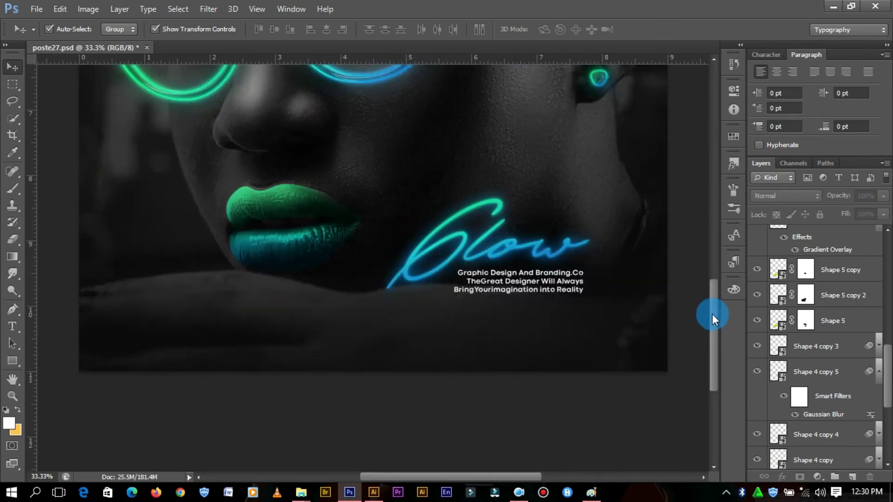
mouse_move(710, 317)
mouse_down()
mouse_move(716, 191)
mouse_move(729, 283)
mouse_up()
key(ctrl+minus)
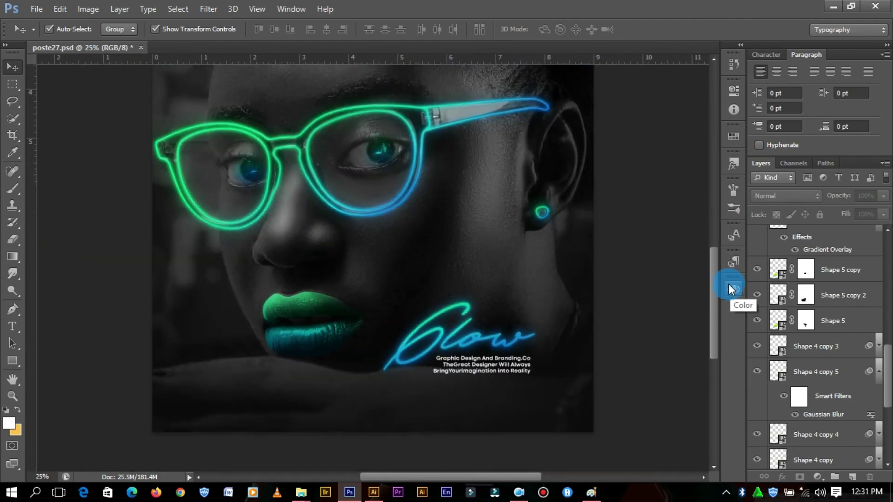
mouse_move(716, 292)
mouse_down()
mouse_move(710, 232)
mouse_move(719, 287)
mouse_up()
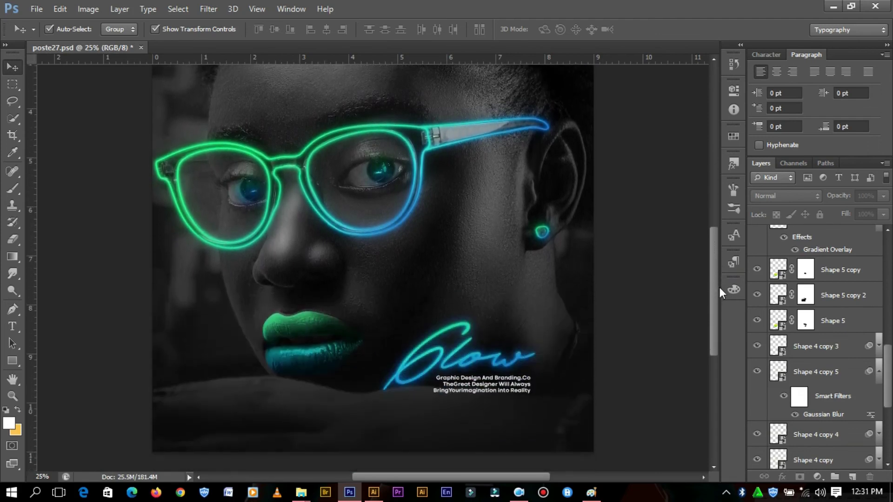
key(ctrl+plus)
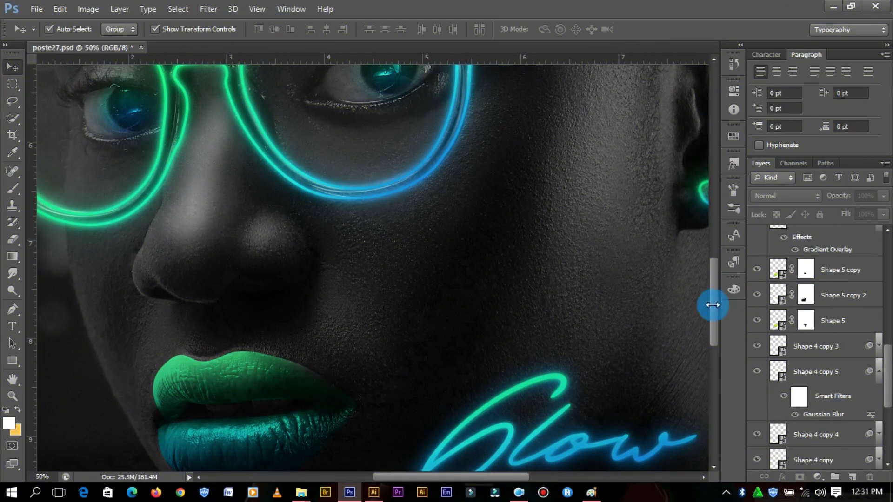
mouse_move(712, 303)
mouse_down()
mouse_move(712, 356)
mouse_move(712, 195)
mouse_move(717, 335)
mouse_move(710, 293)
mouse_up()
key(ctrl+minus)
key(ctrl+minus)
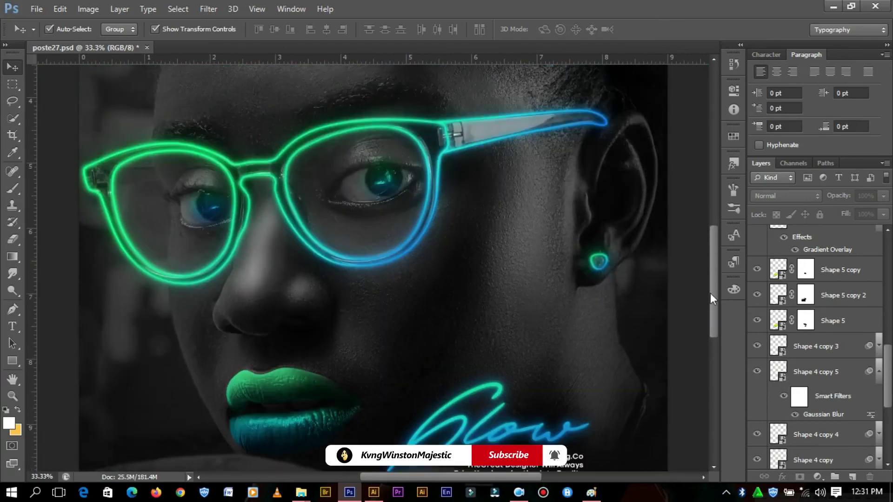
key(ctrl+minus)
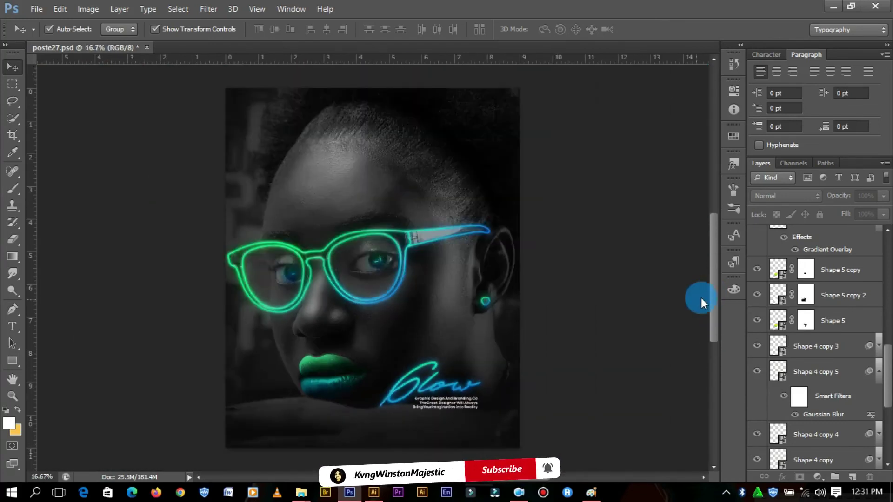
click(512, 495)
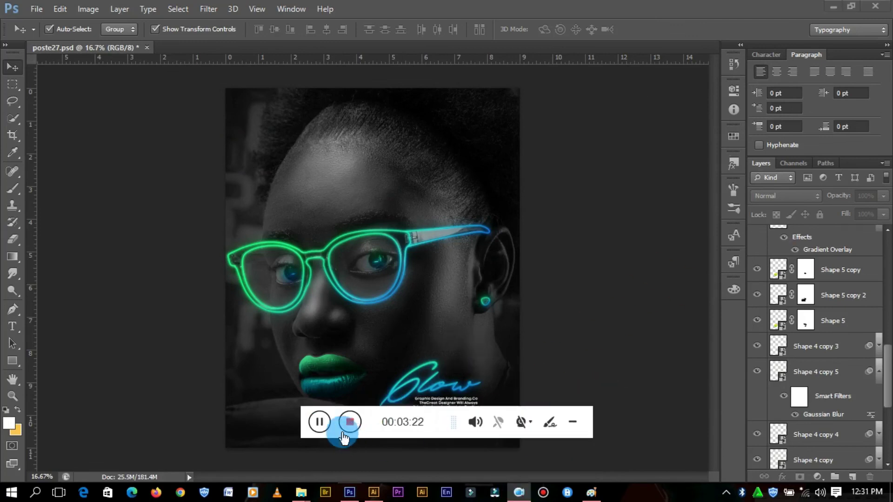